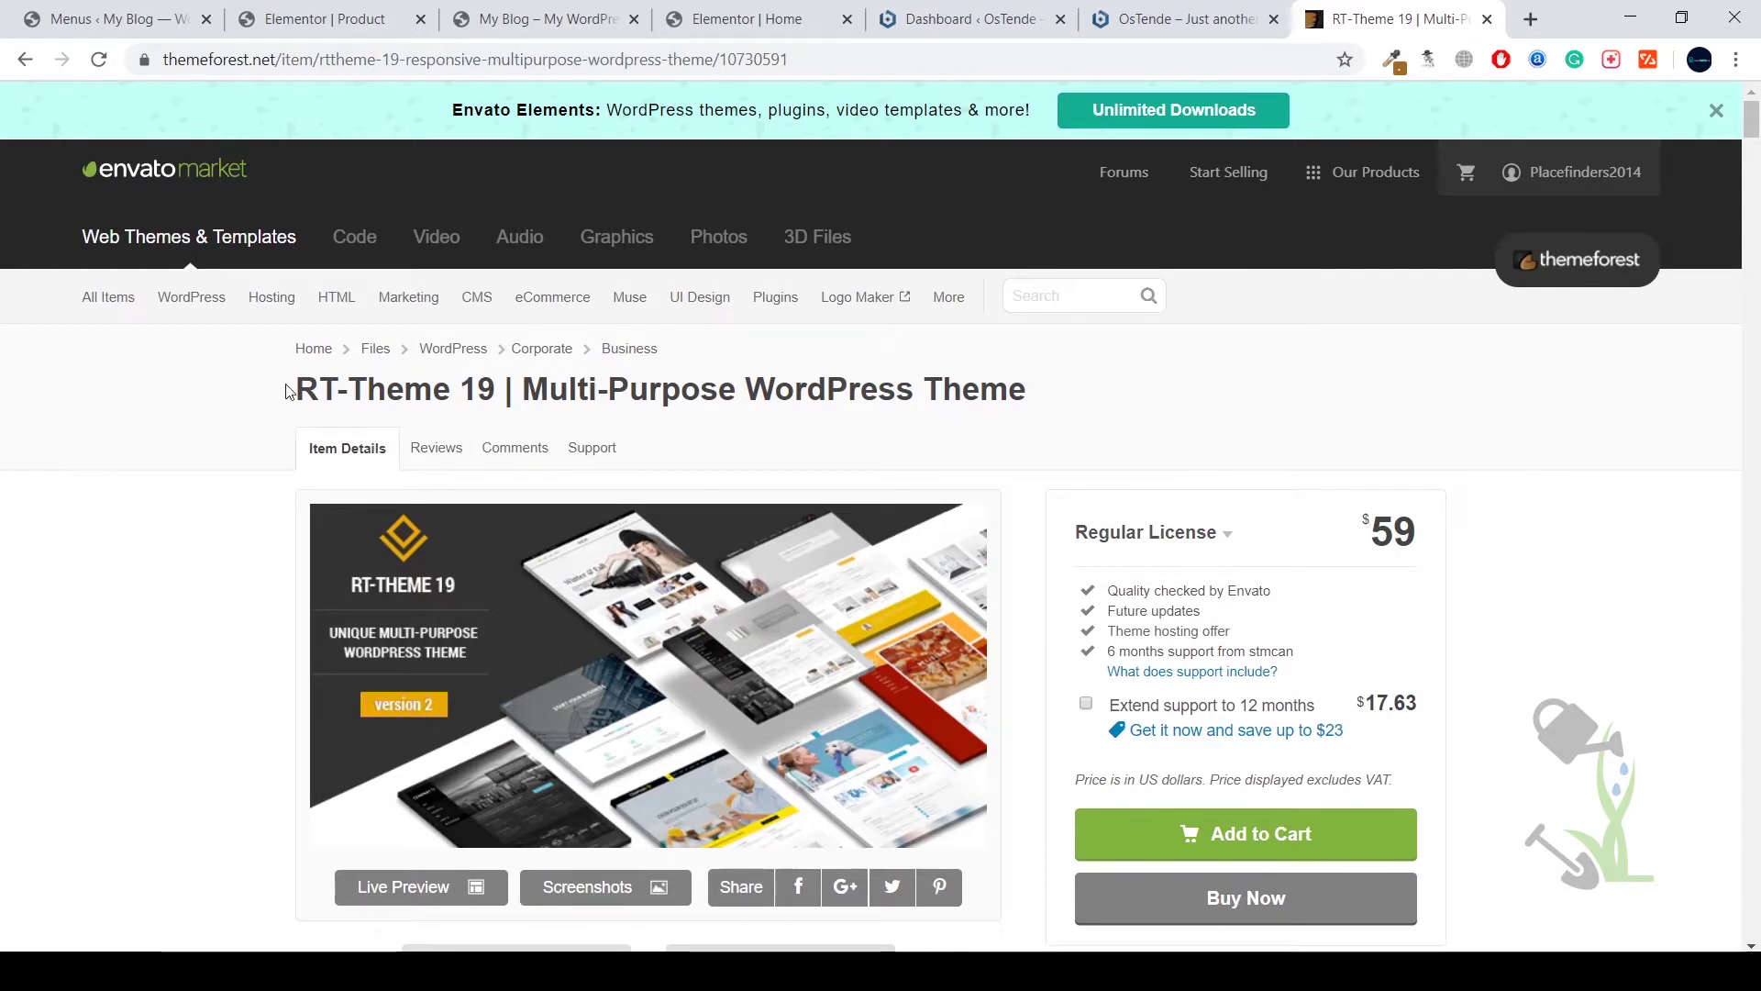
View the RT-Theme 19 live demo in a new tab, then return to the item page.
left_click_drag(319, 390, 379, 392)
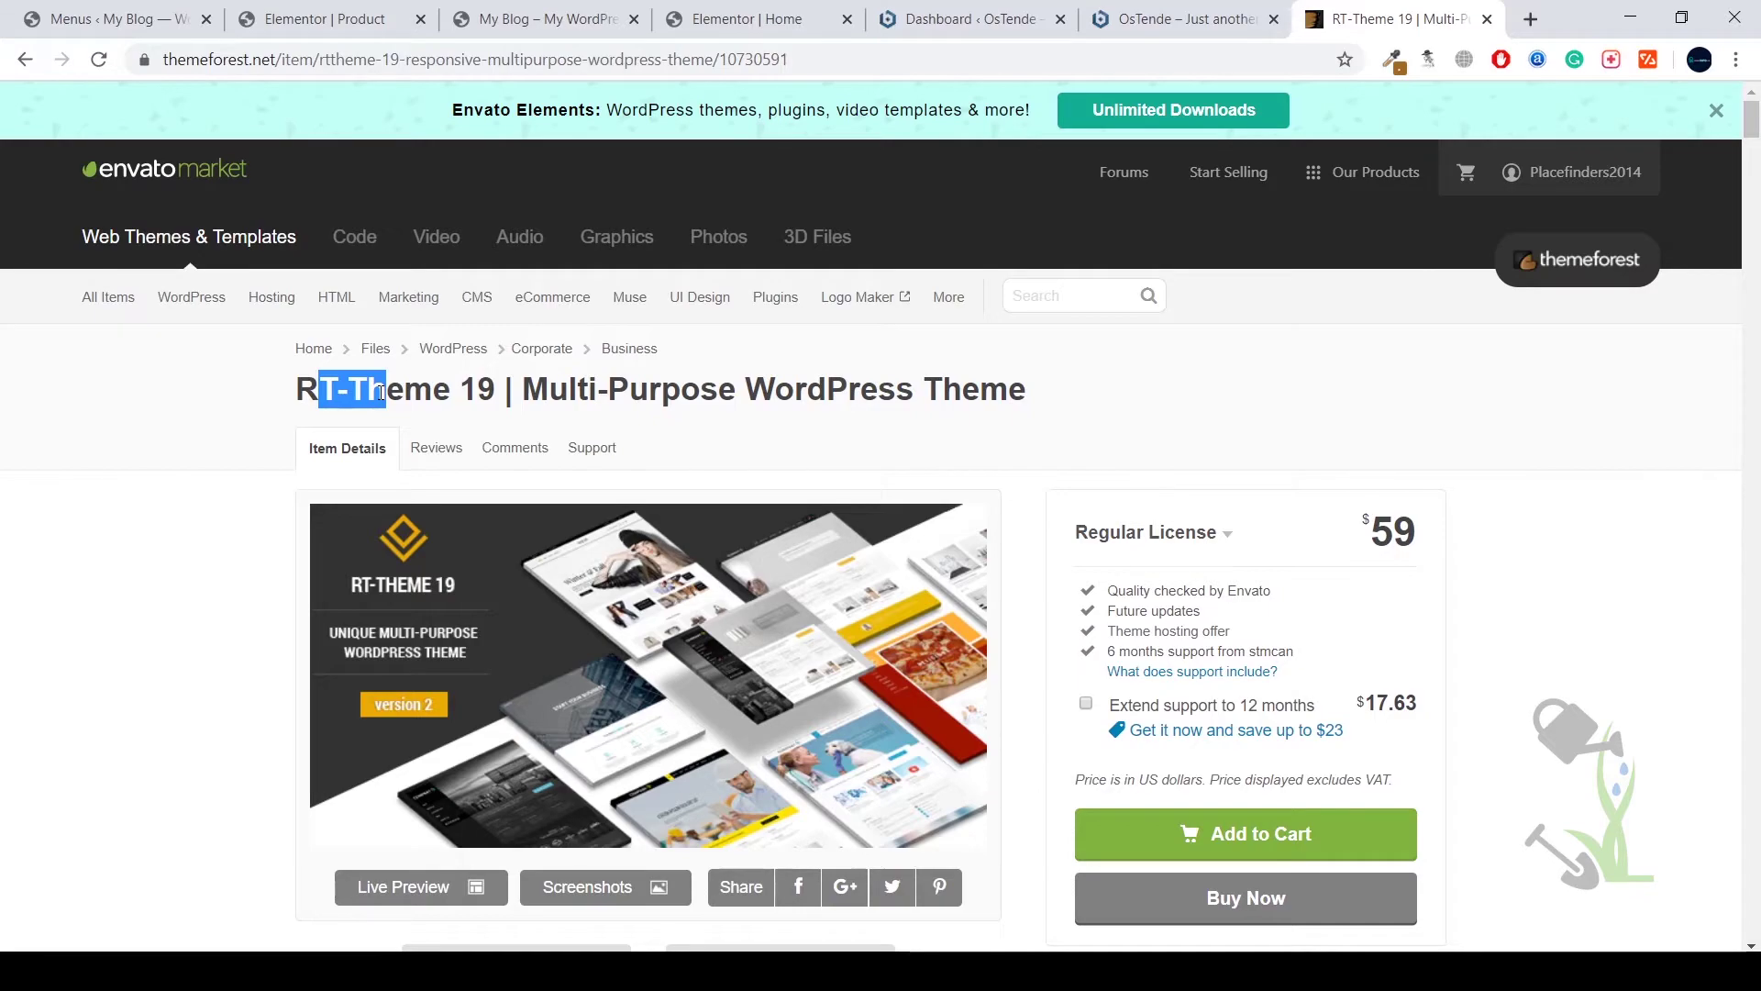
scroll(550, 414, "down", 5)
scroll(620, 427, "down", 1)
scroll(673, 438, "down", 3)
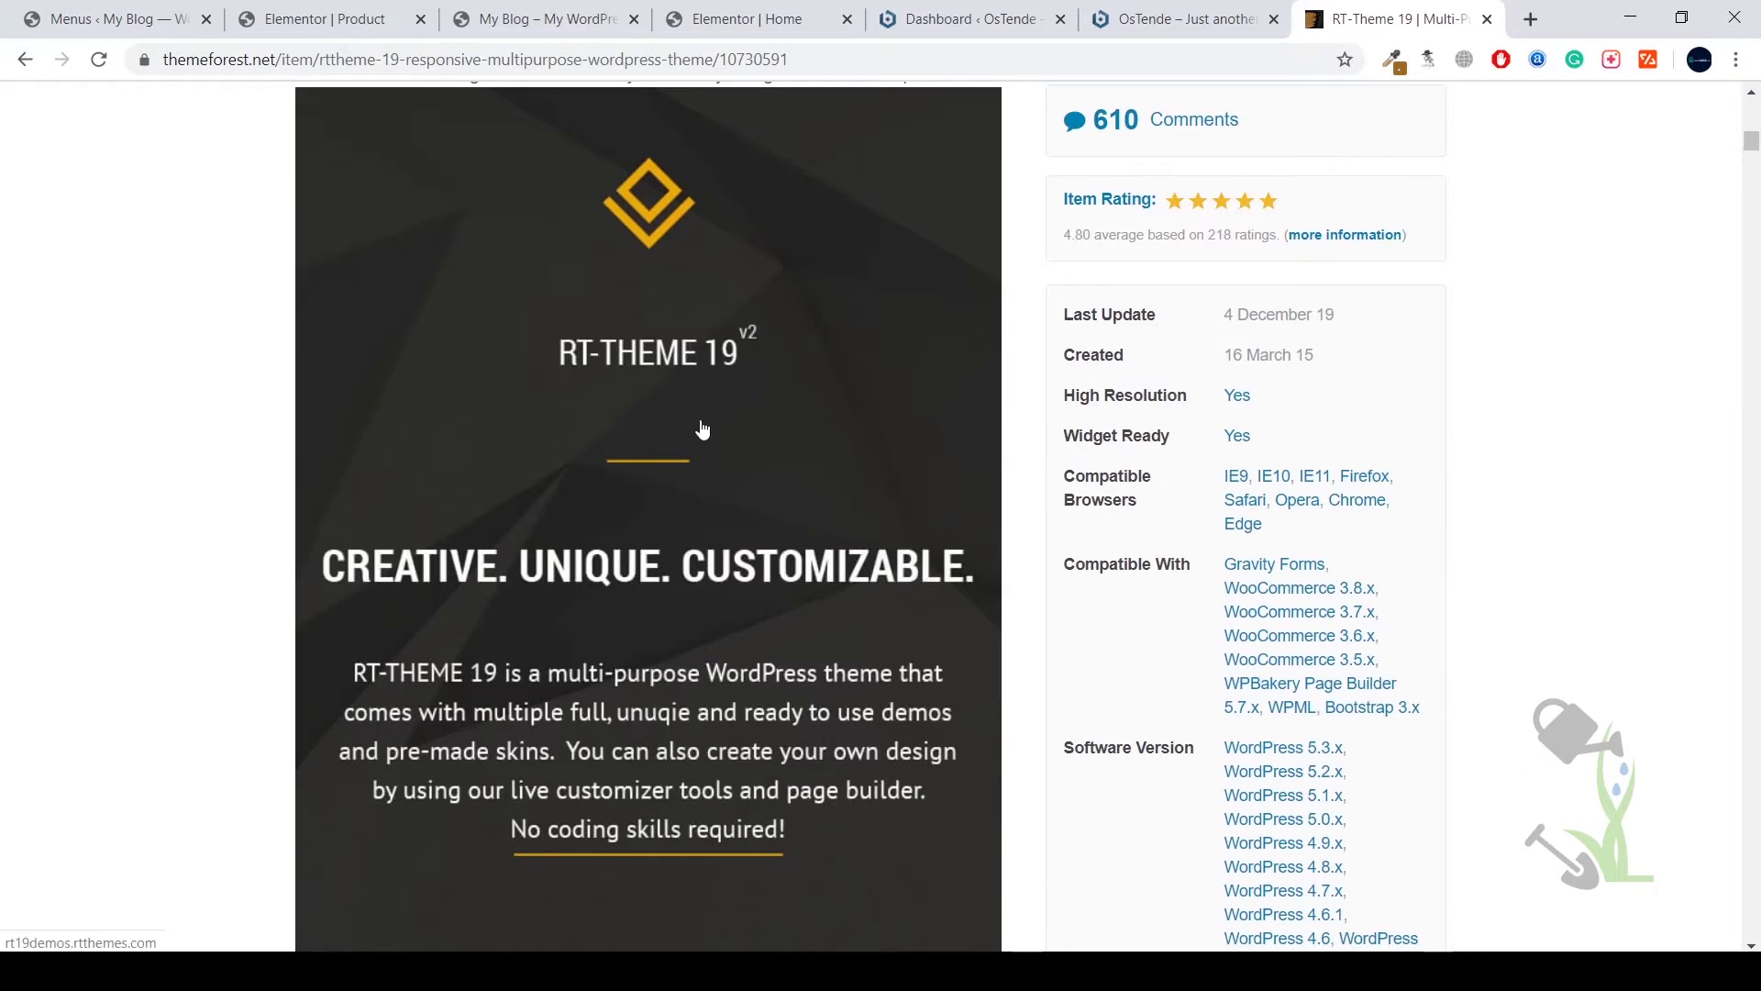
scroll(590, 454, "down", 1)
scroll(589, 455, "down", 3)
scroll(586, 456, "up", 2)
scroll(586, 456, "down", 2)
scroll(413, 695, "down", 1)
scroll(428, 576, "down", 4)
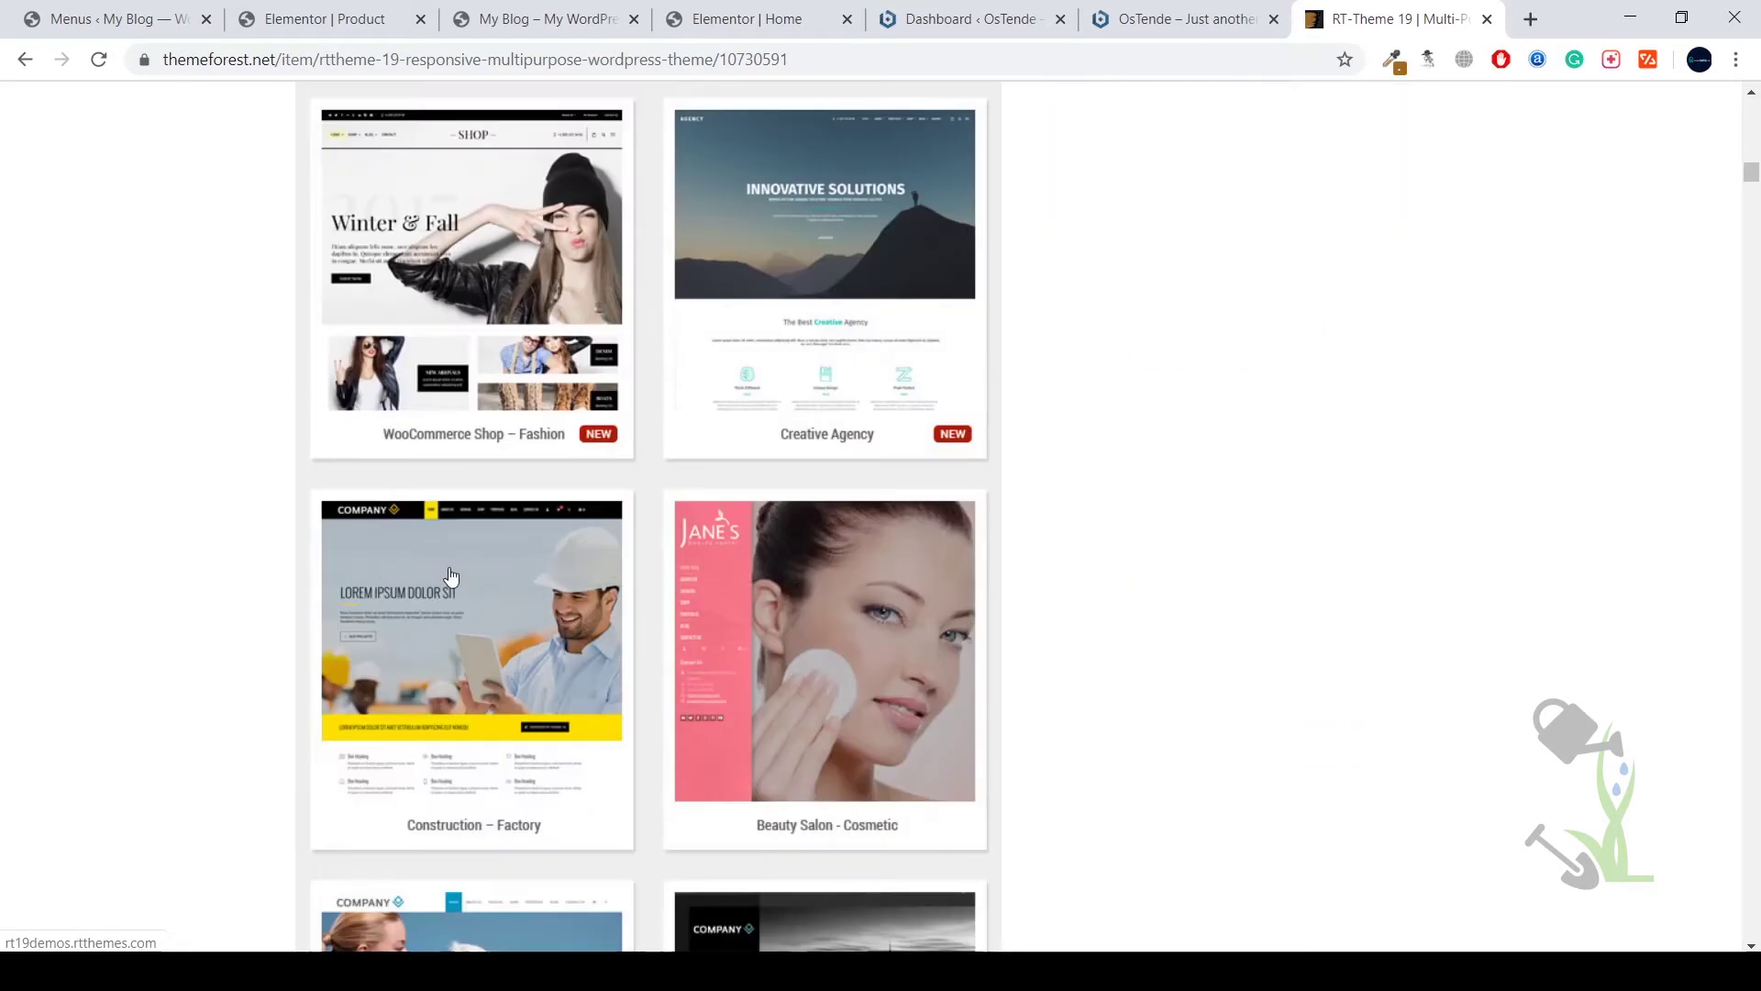
scroll(429, 576, "down", 3)
scroll(776, 528, "down", 4)
scroll(786, 523, "down", 1)
scroll(1082, 589, "down", 3)
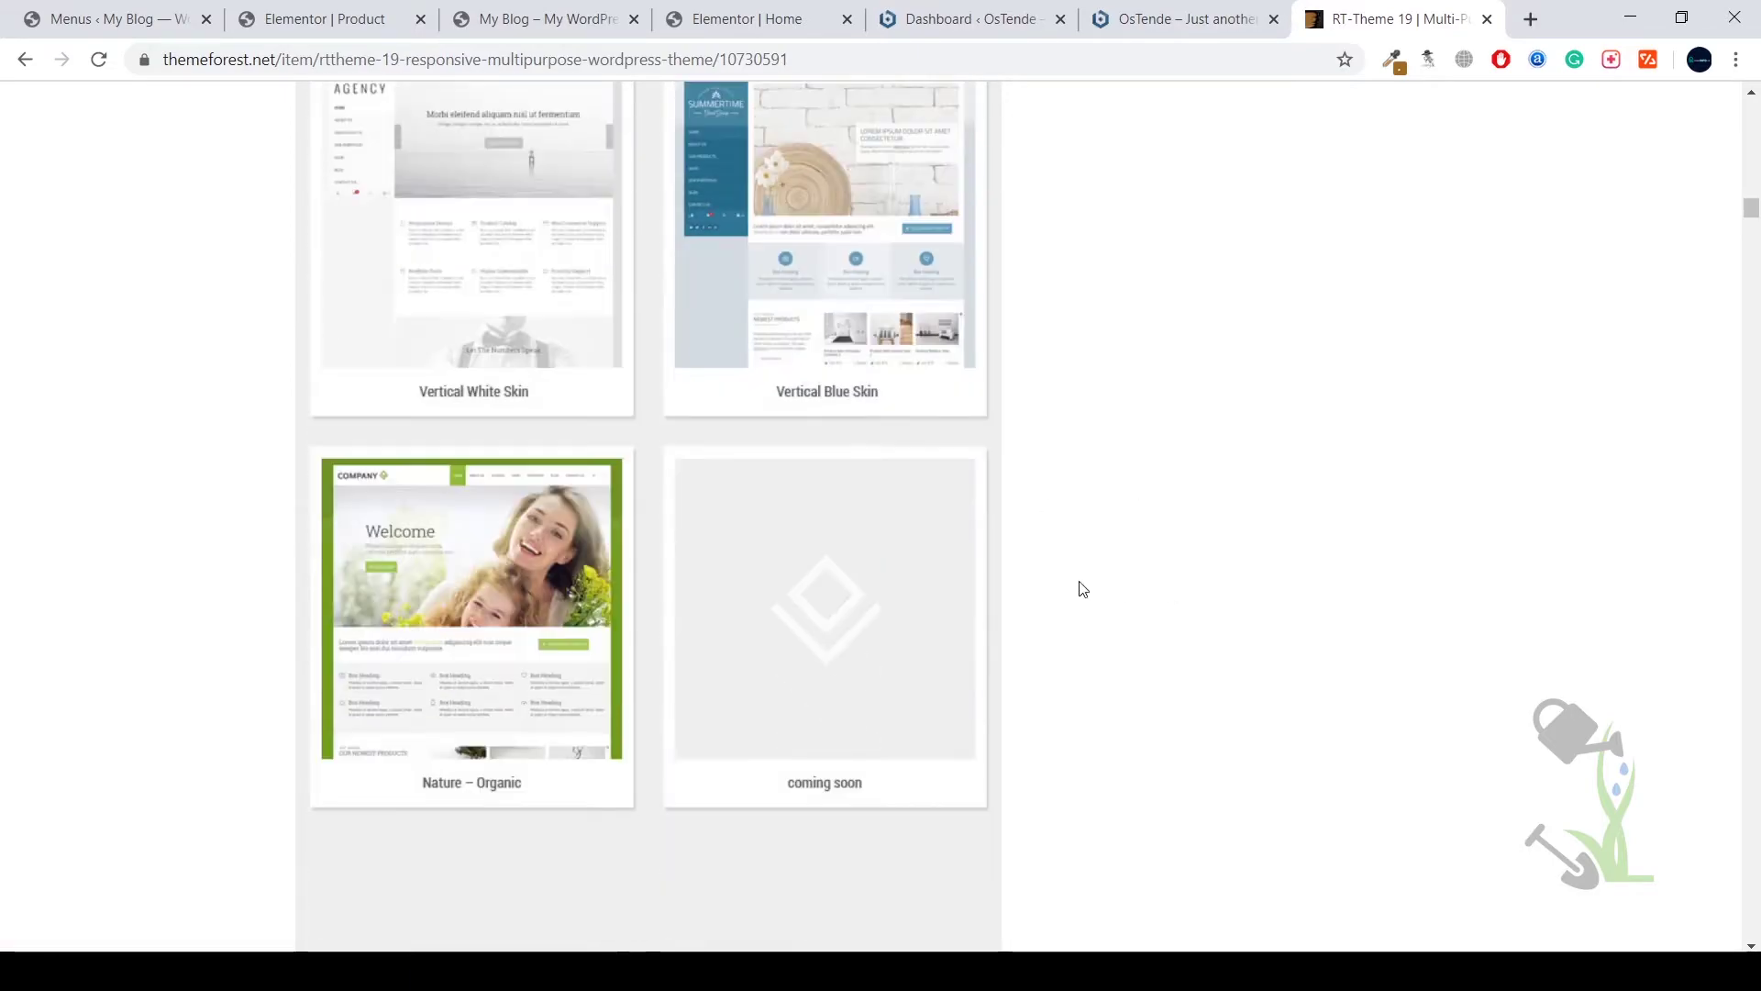
scroll(1081, 590, "up", 5)
scroll(1081, 590, "up", 5)
scroll(1081, 590, "up", 5)
scroll(1081, 589, "up", 5)
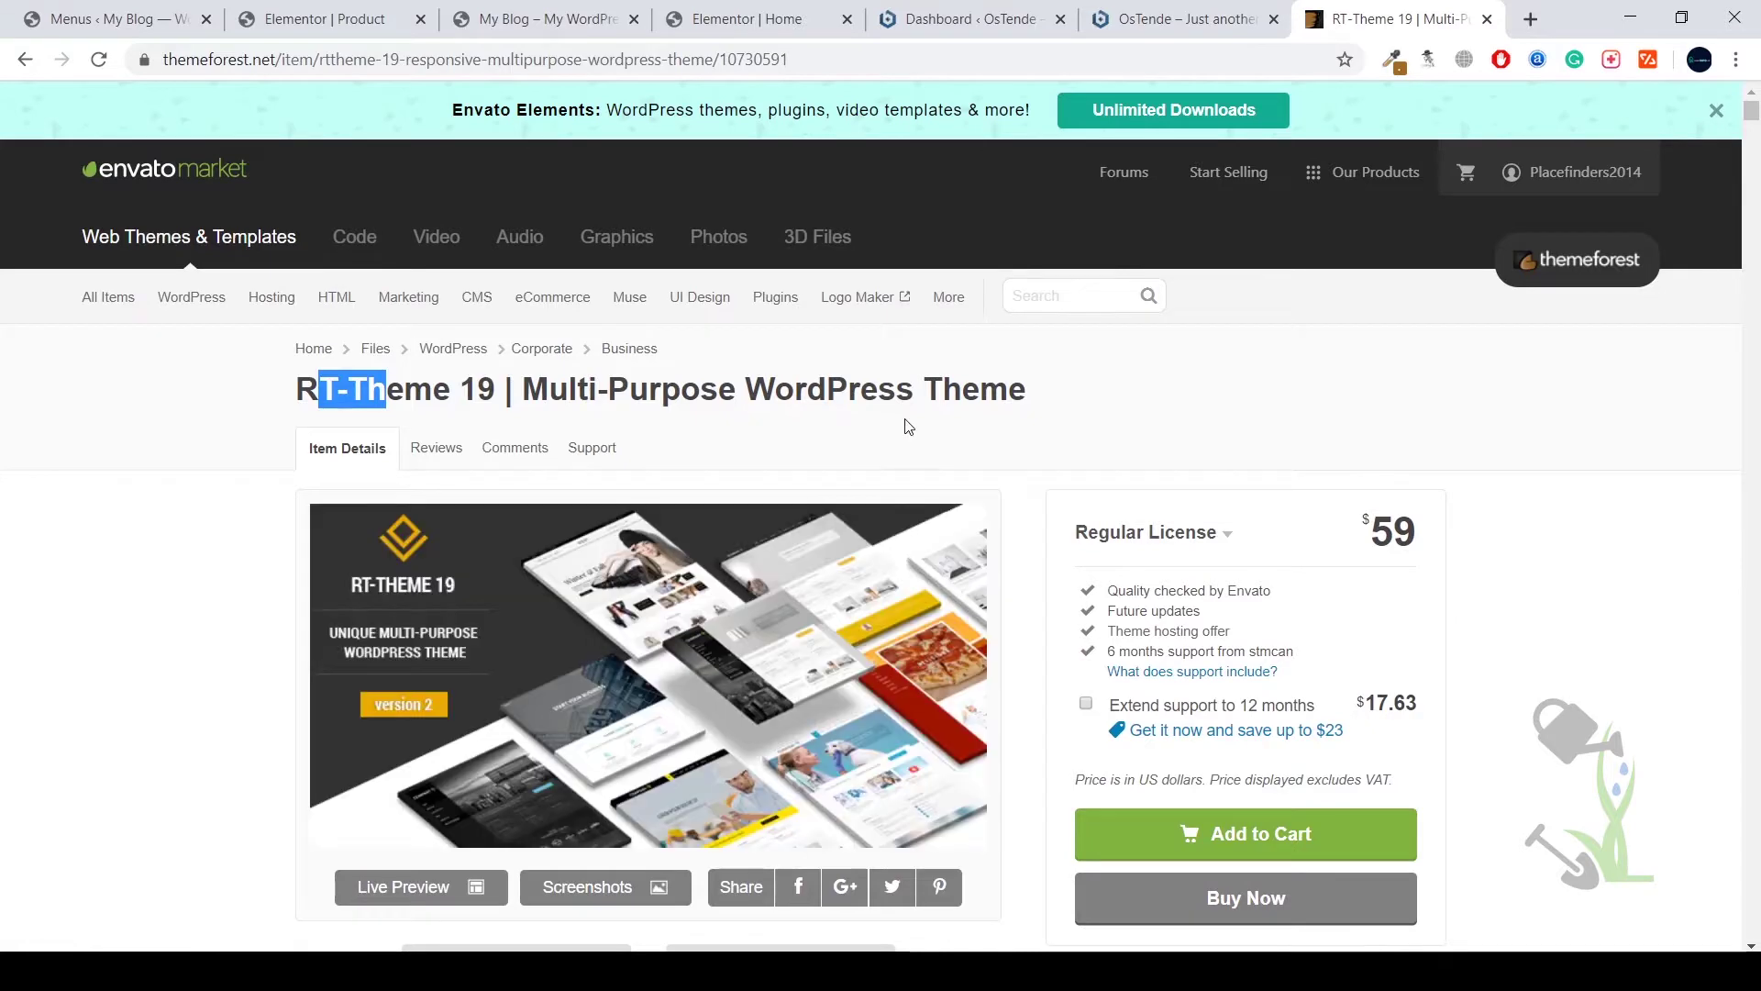
middle_click(365, 901)
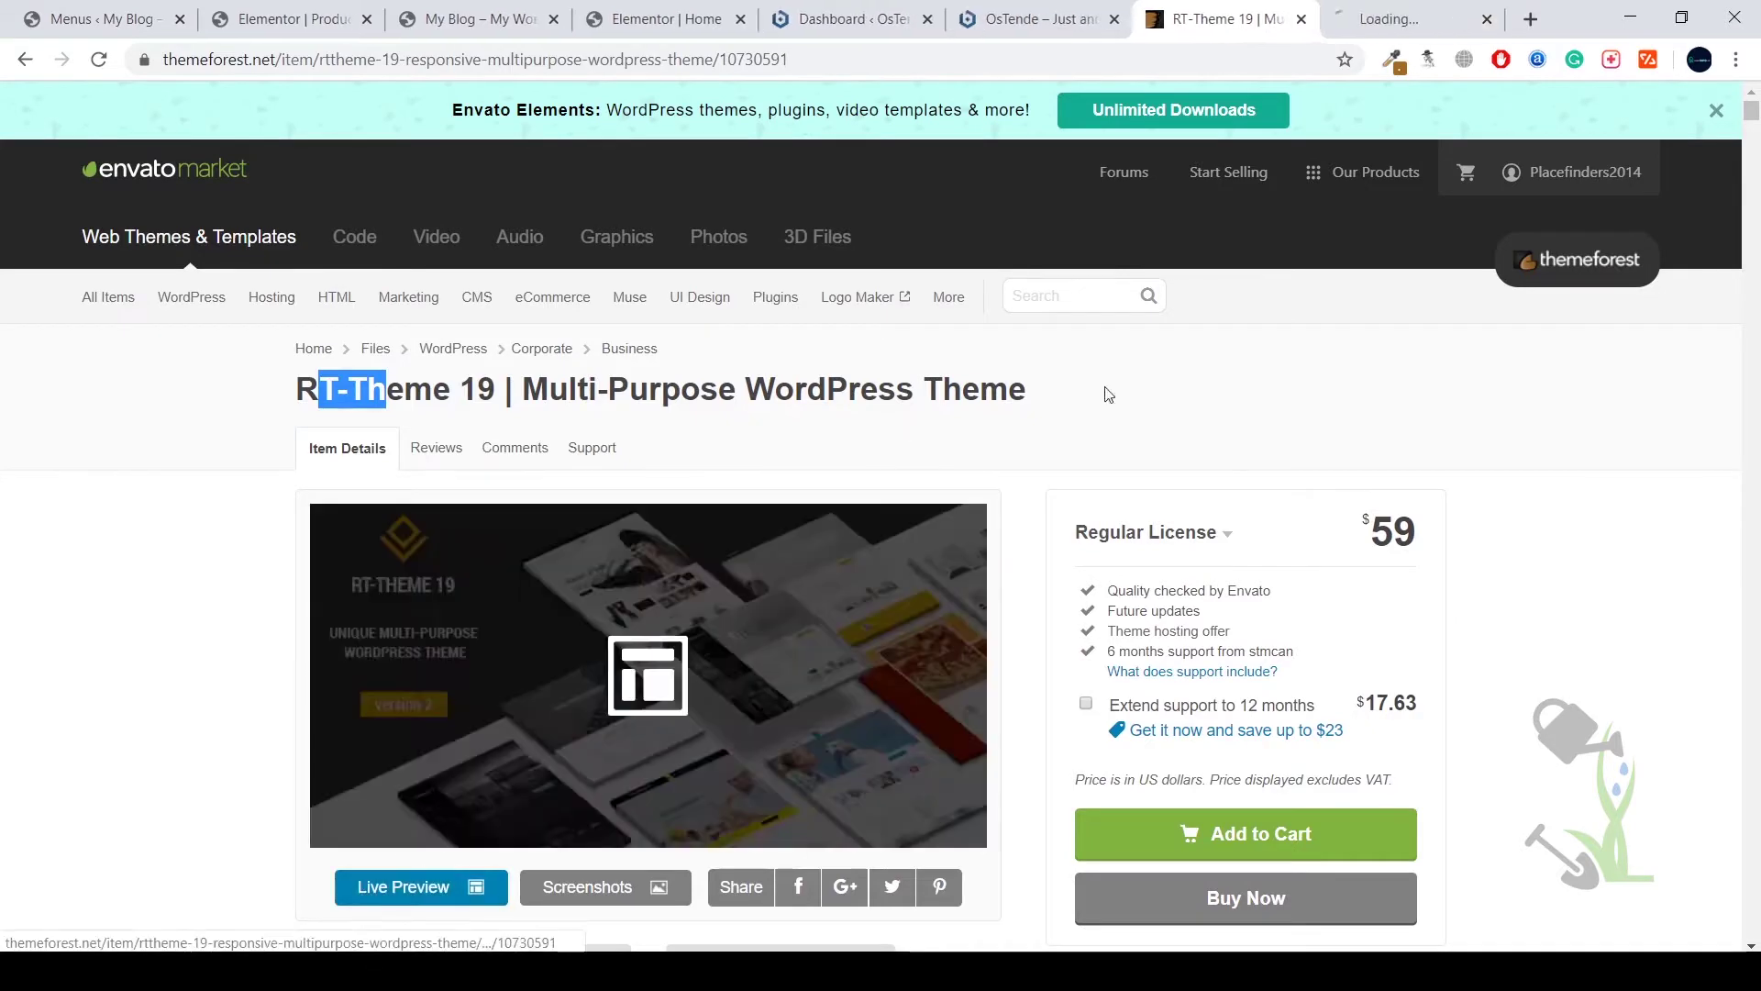
left_click(1409, 20)
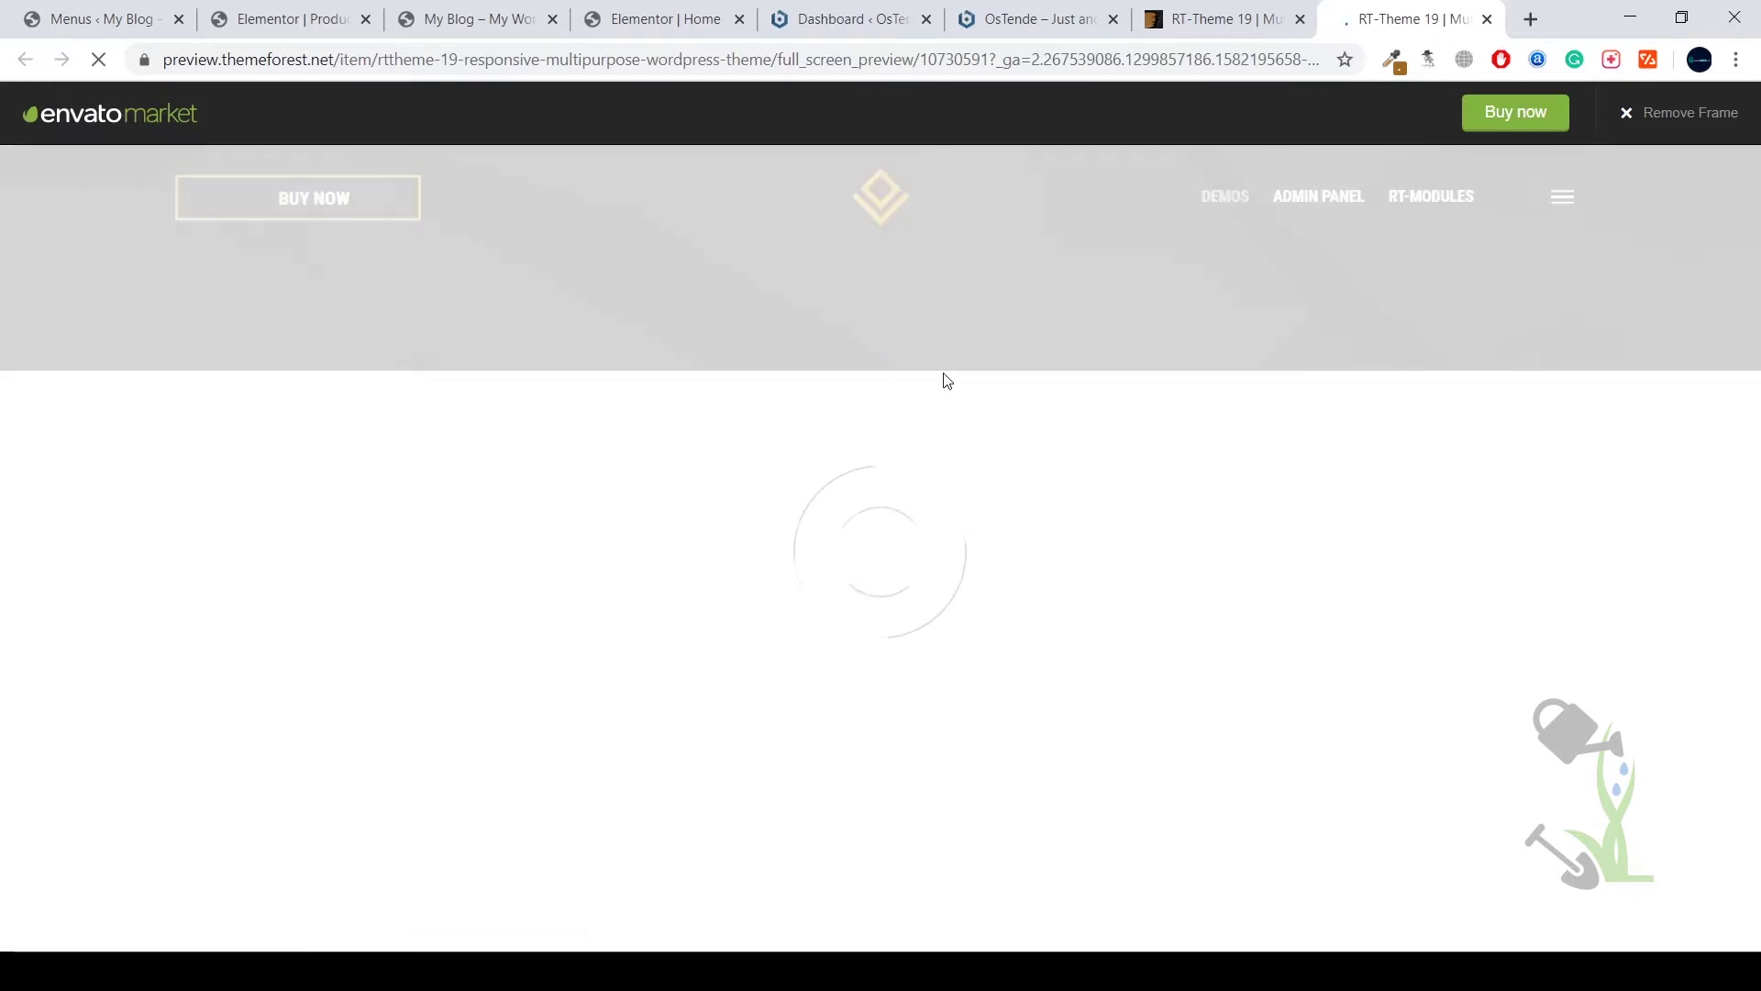
scroll(1140, 344, "down", 5)
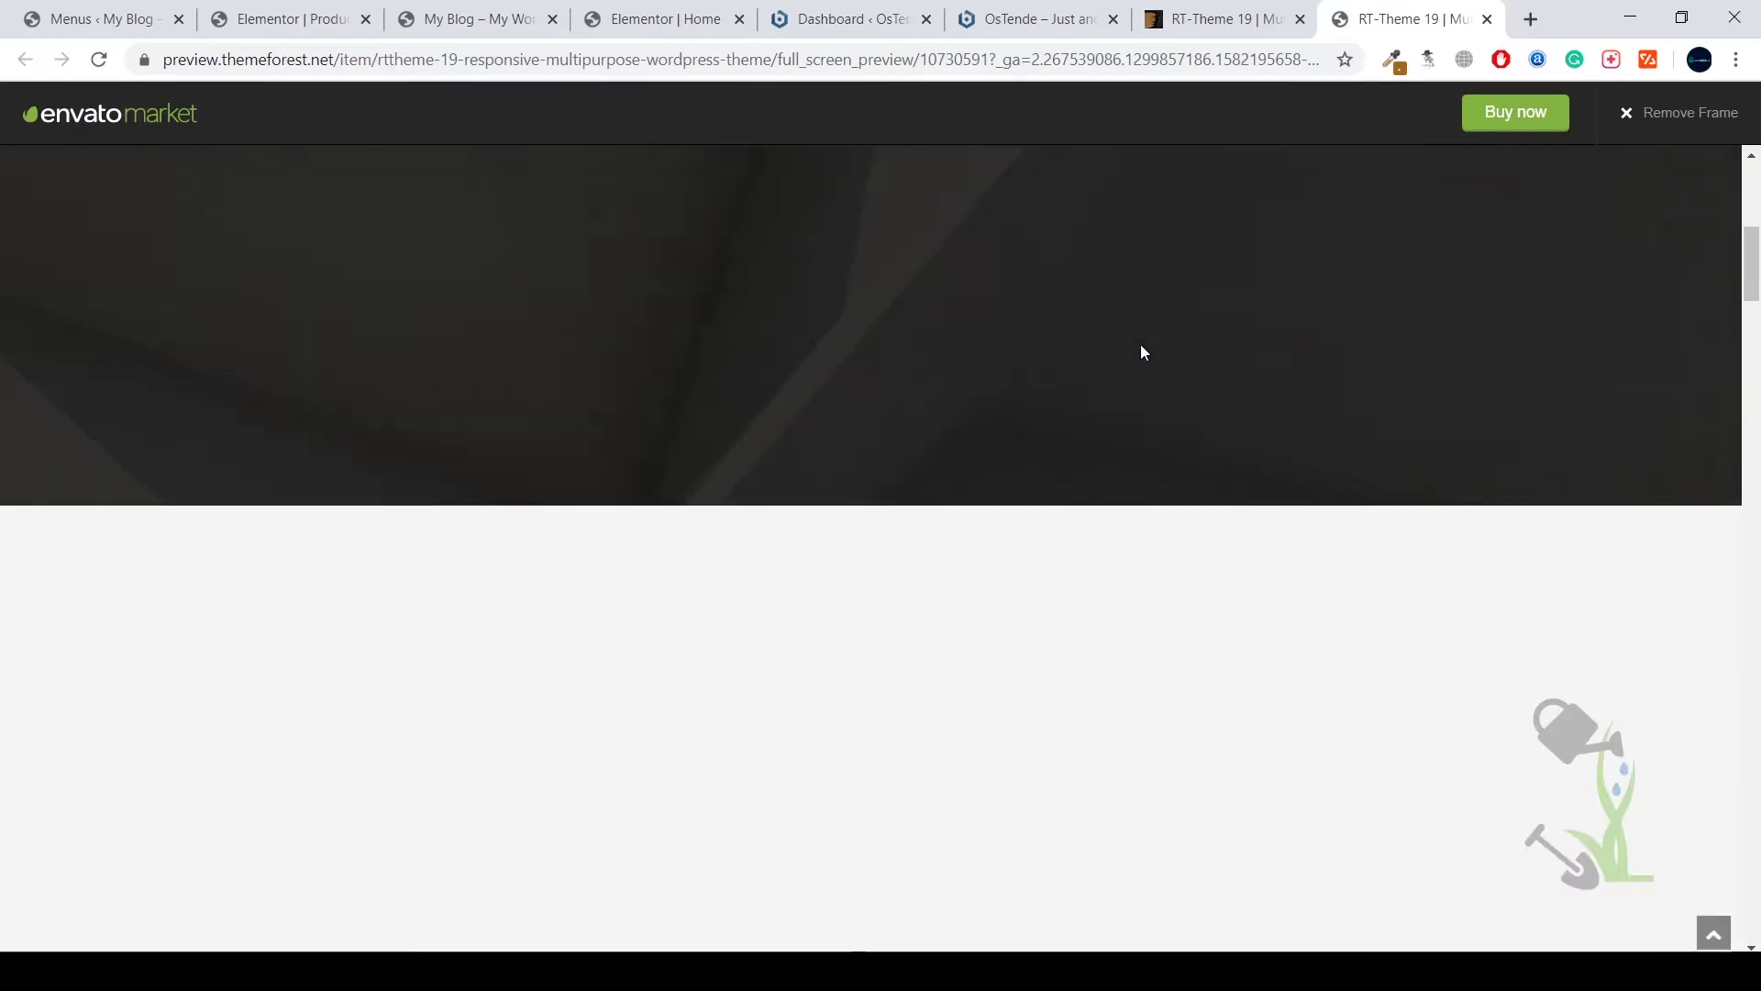
scroll(1141, 345, "up", 5)
scroll(1138, 341, "down", 6)
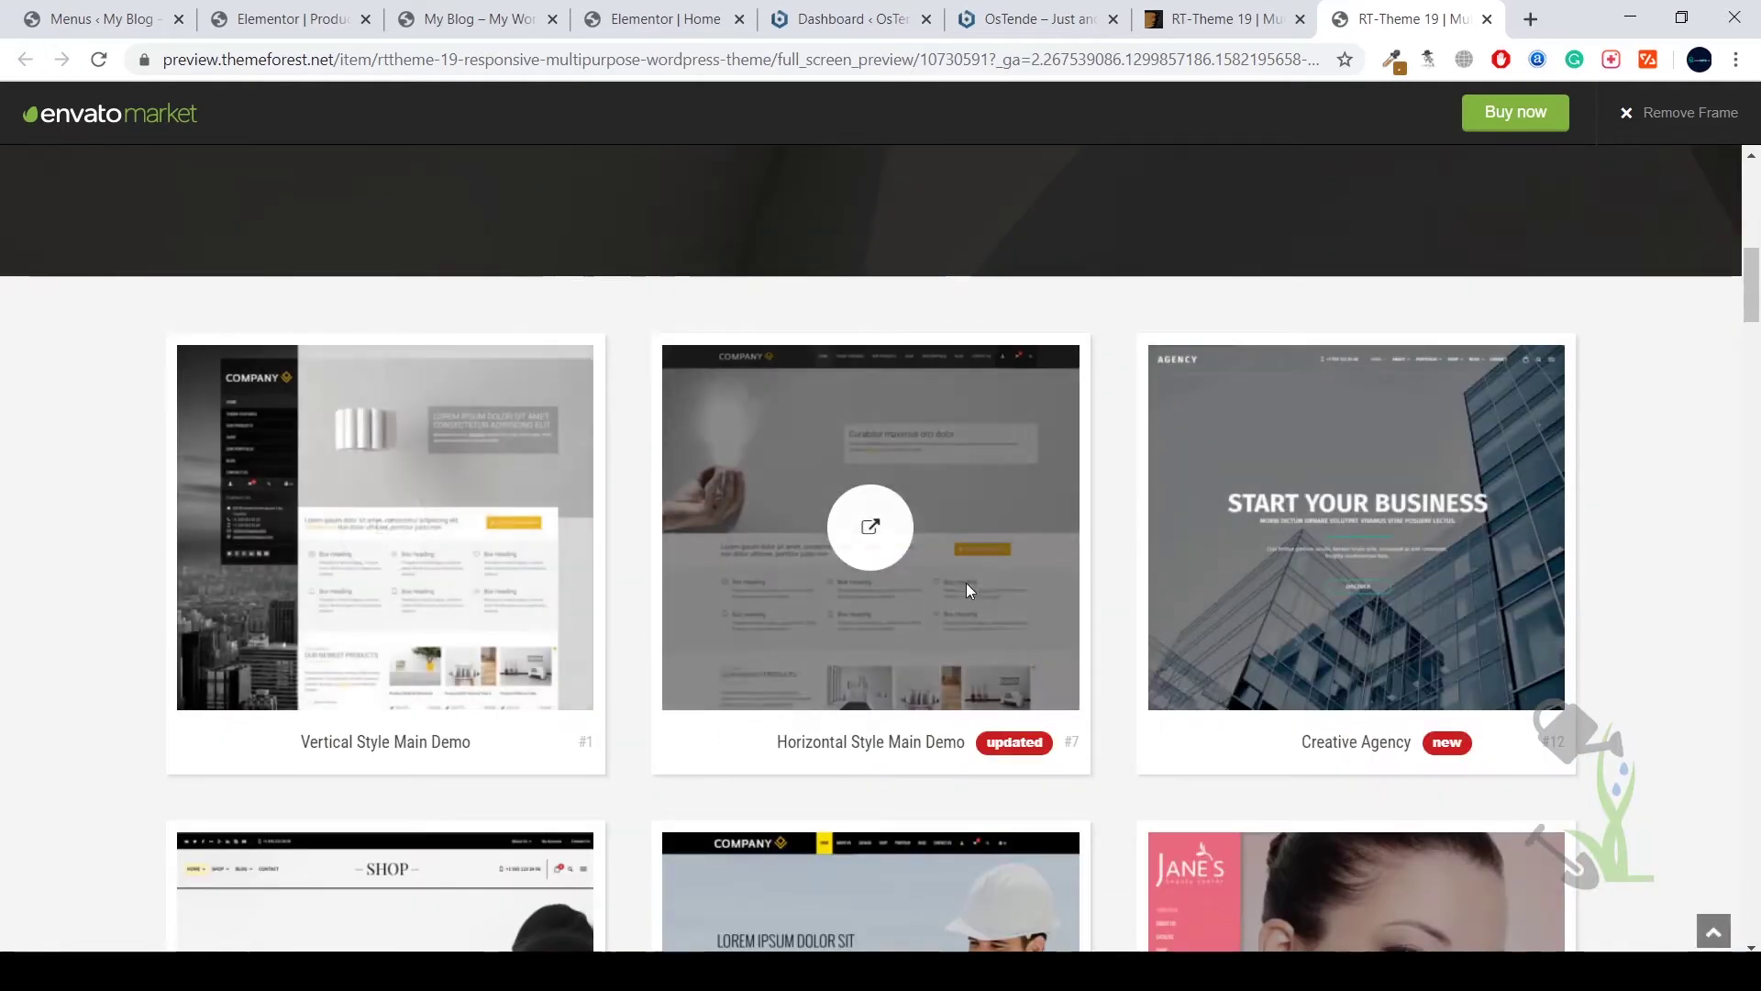
scroll(252, 642, "down", 4)
scroll(134, 663, "down", 4)
scroll(133, 664, "down", 4)
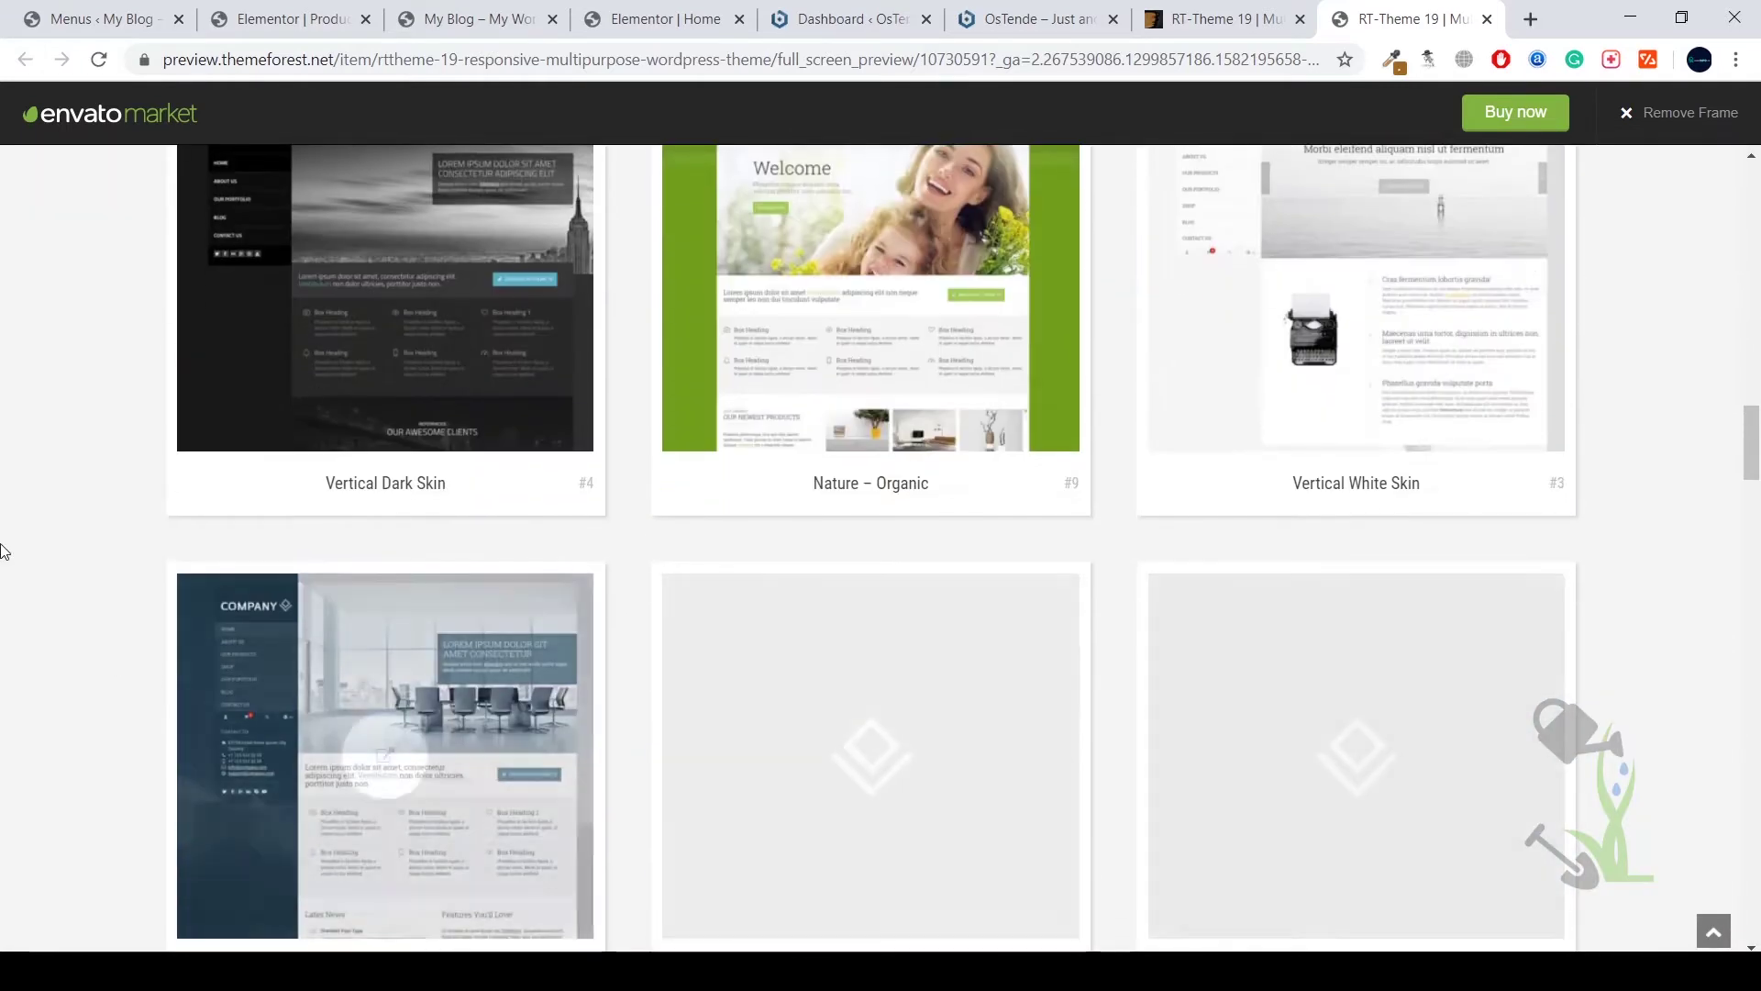
scroll(532, 605, "down", 4)
scroll(1357, 620, "up", 2)
key("Home")
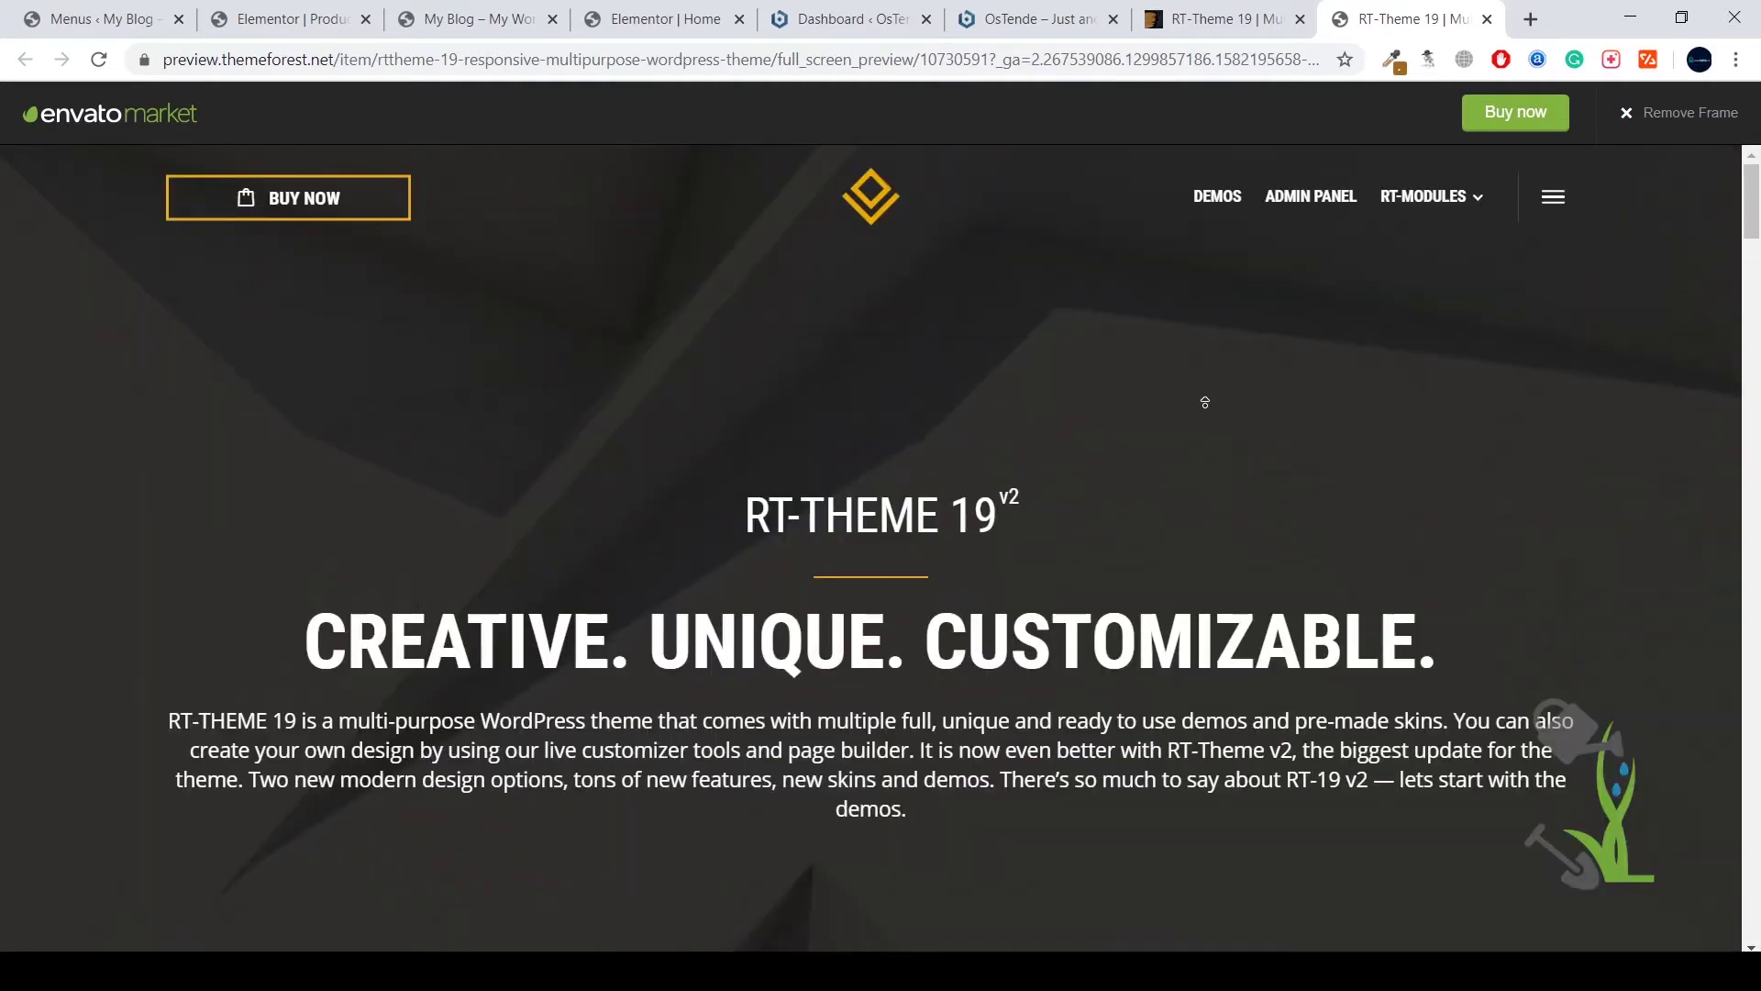
left_click(1225, 20)
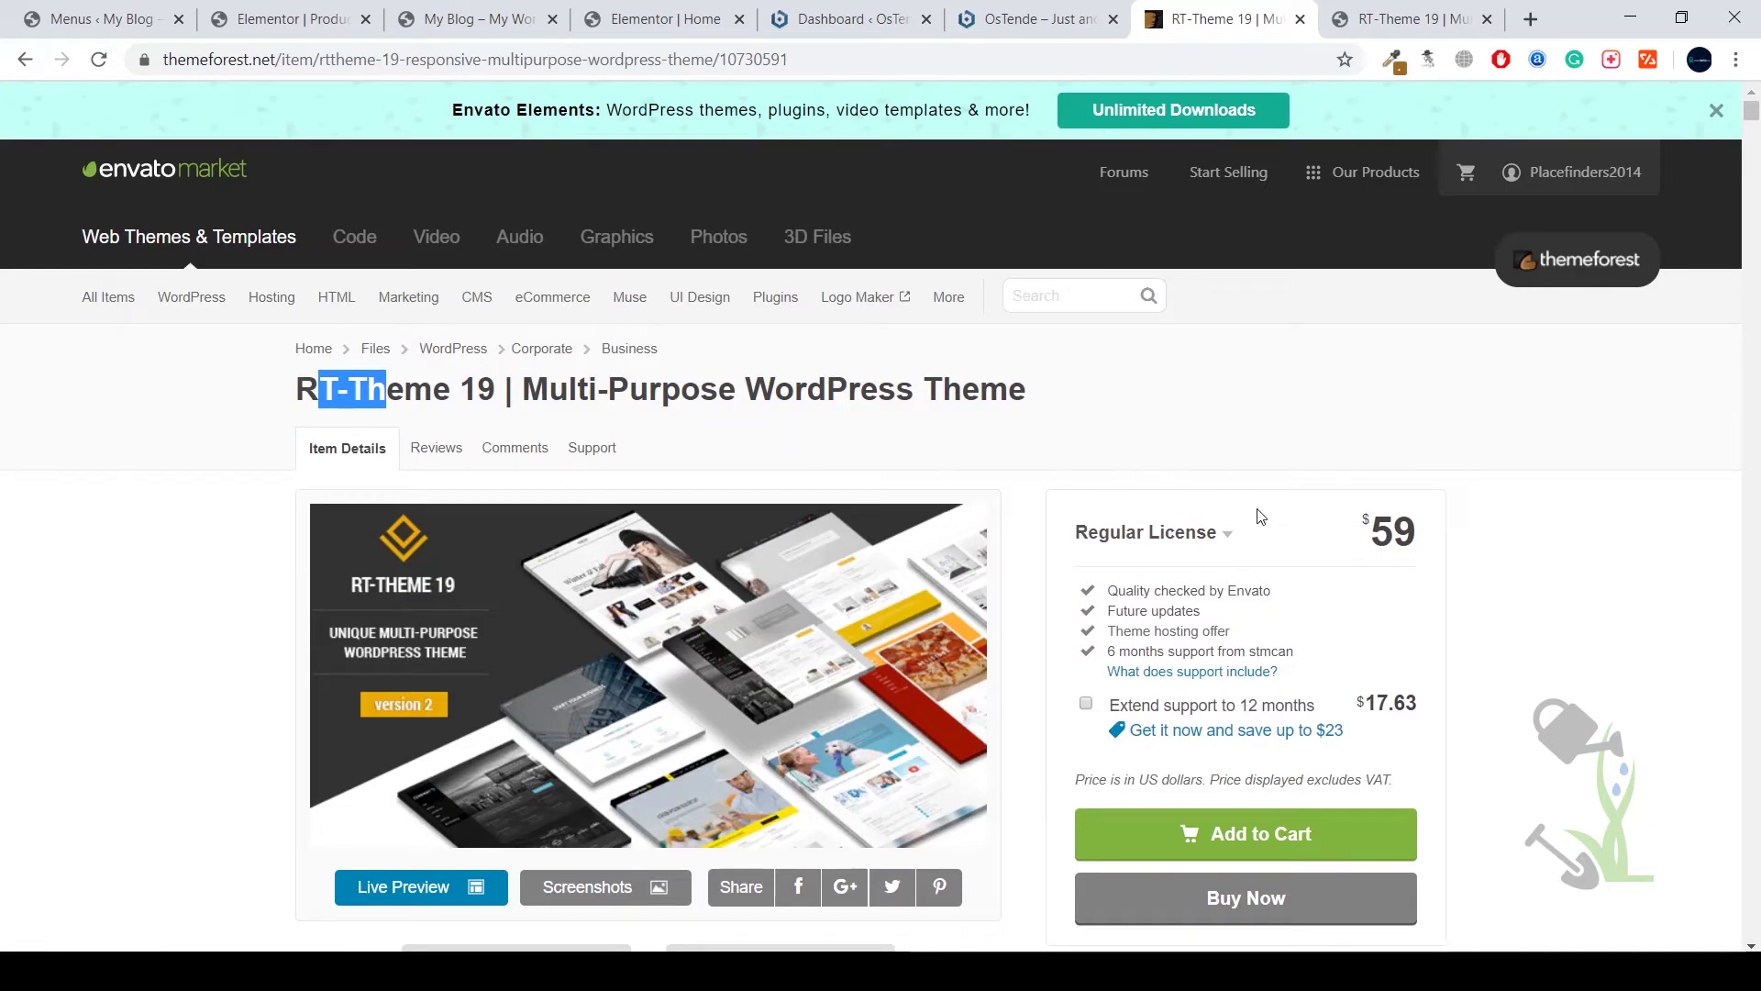
left_click_drag(1381, 538, 1463, 543)
left_click(1445, 547)
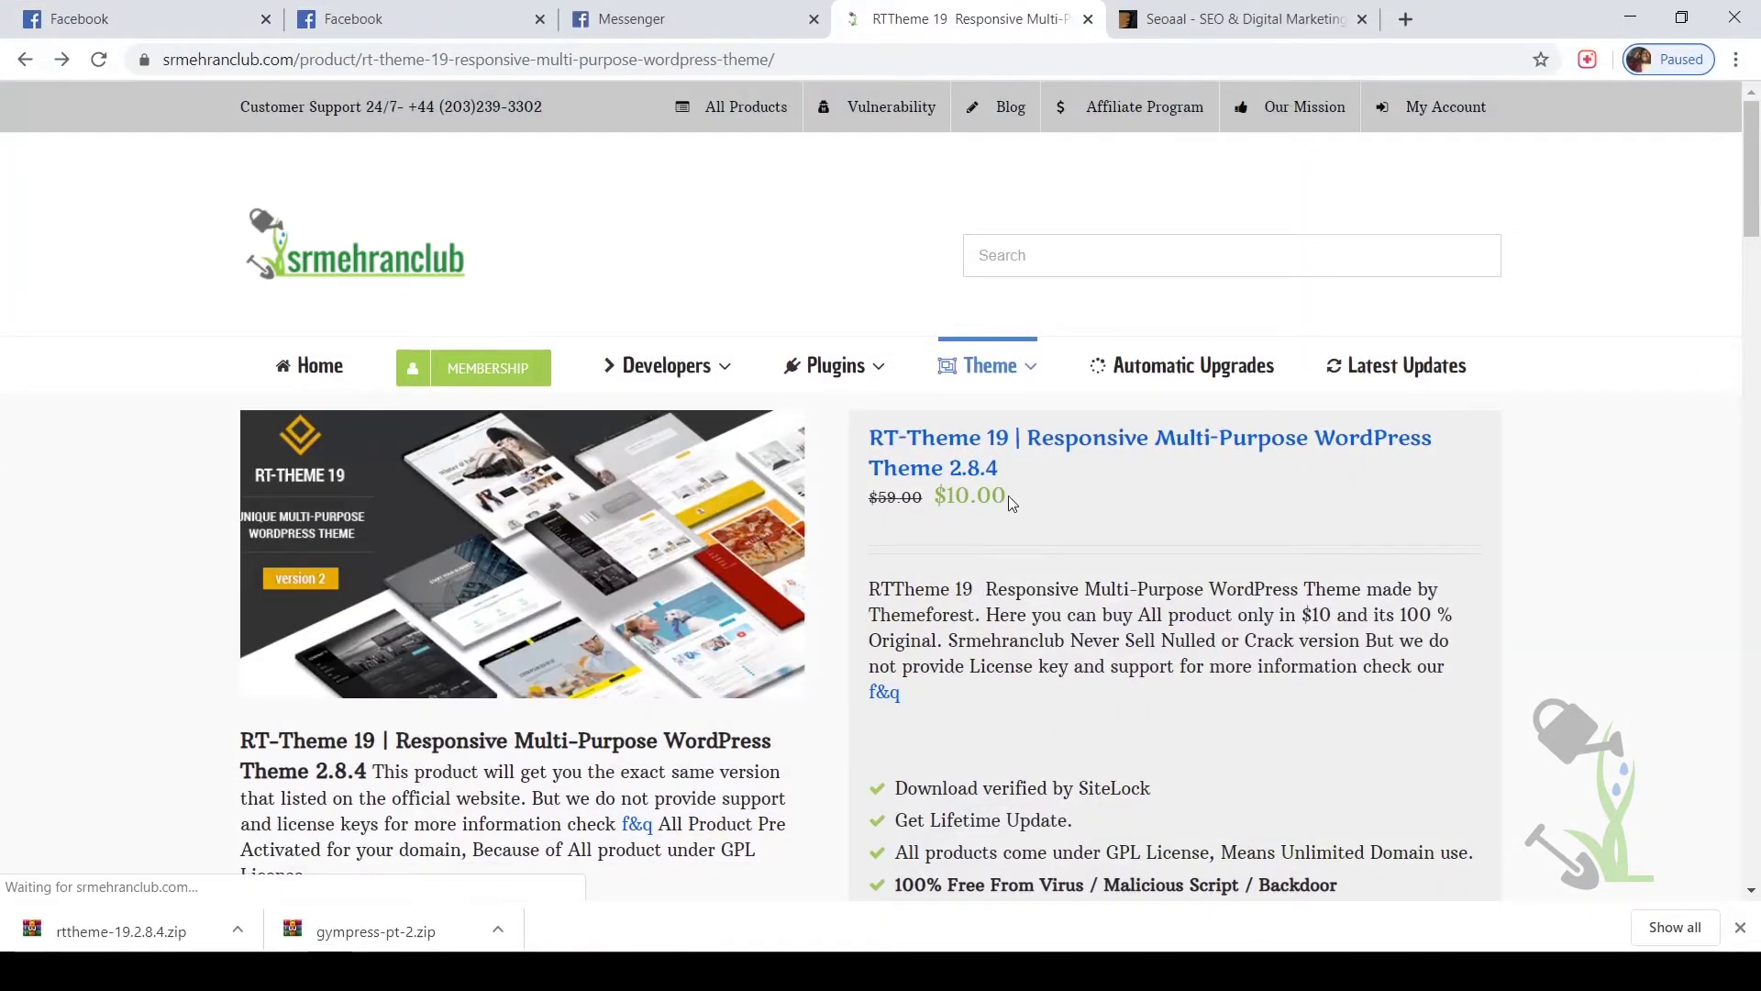
scroll(1025, 498, "down", 5)
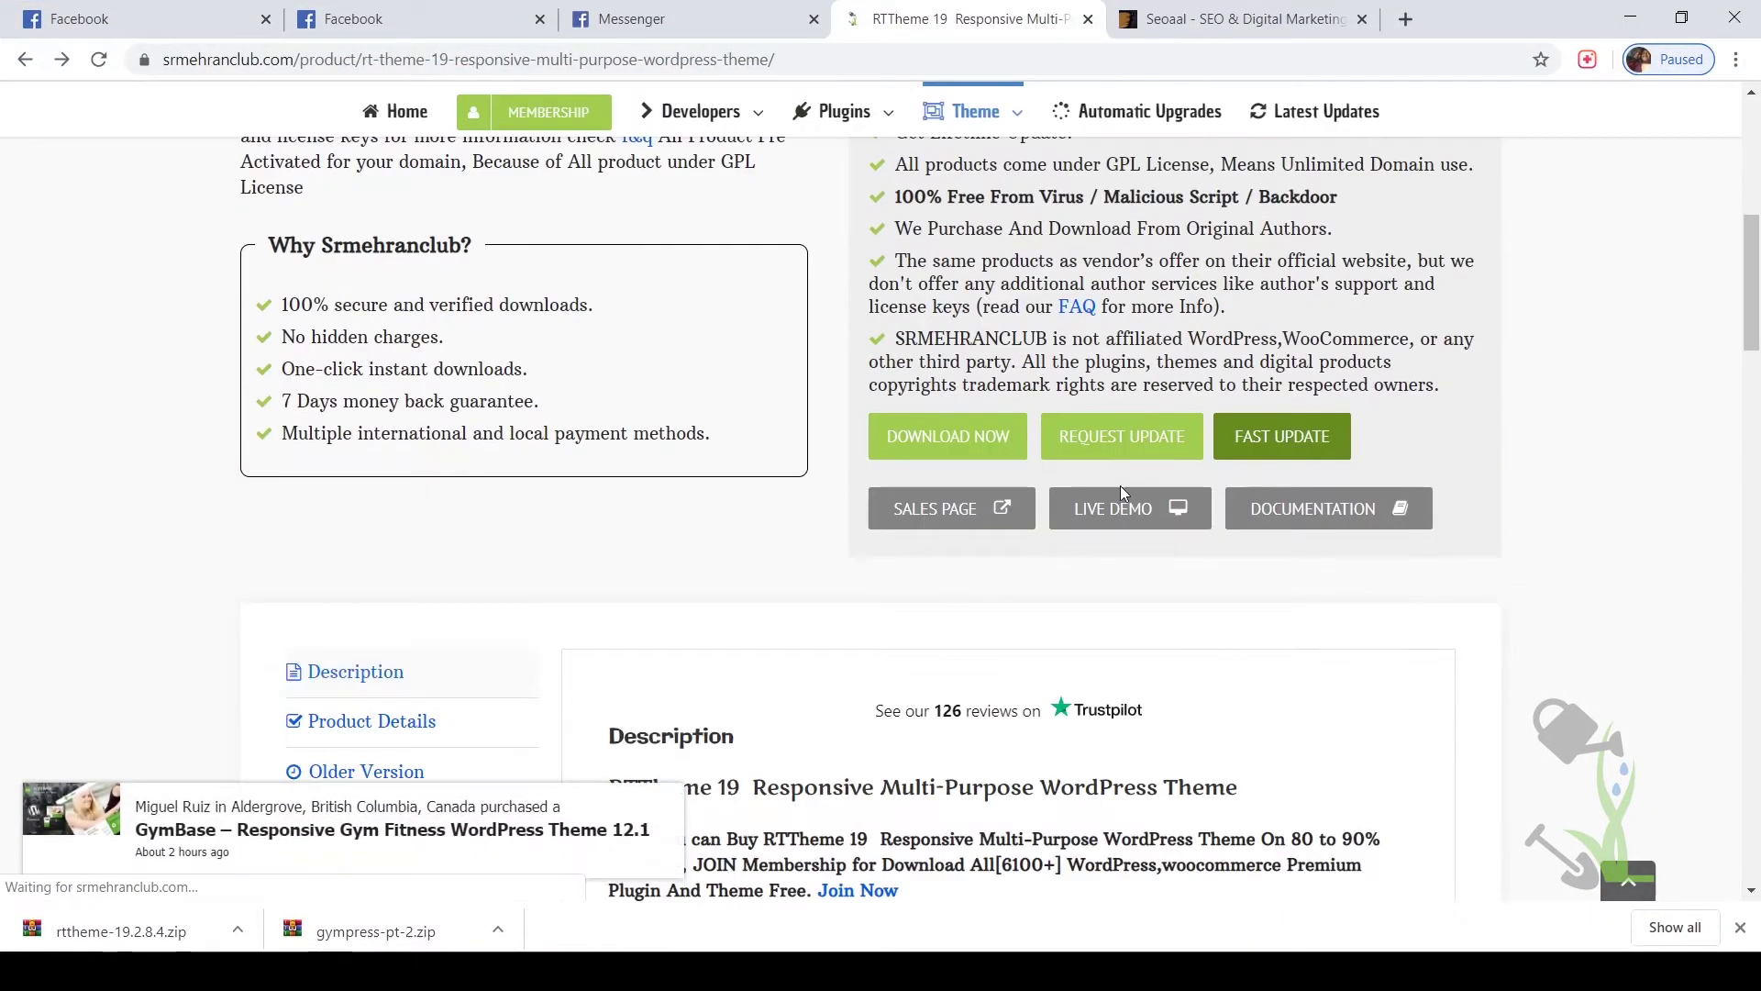
left_click(948, 437)
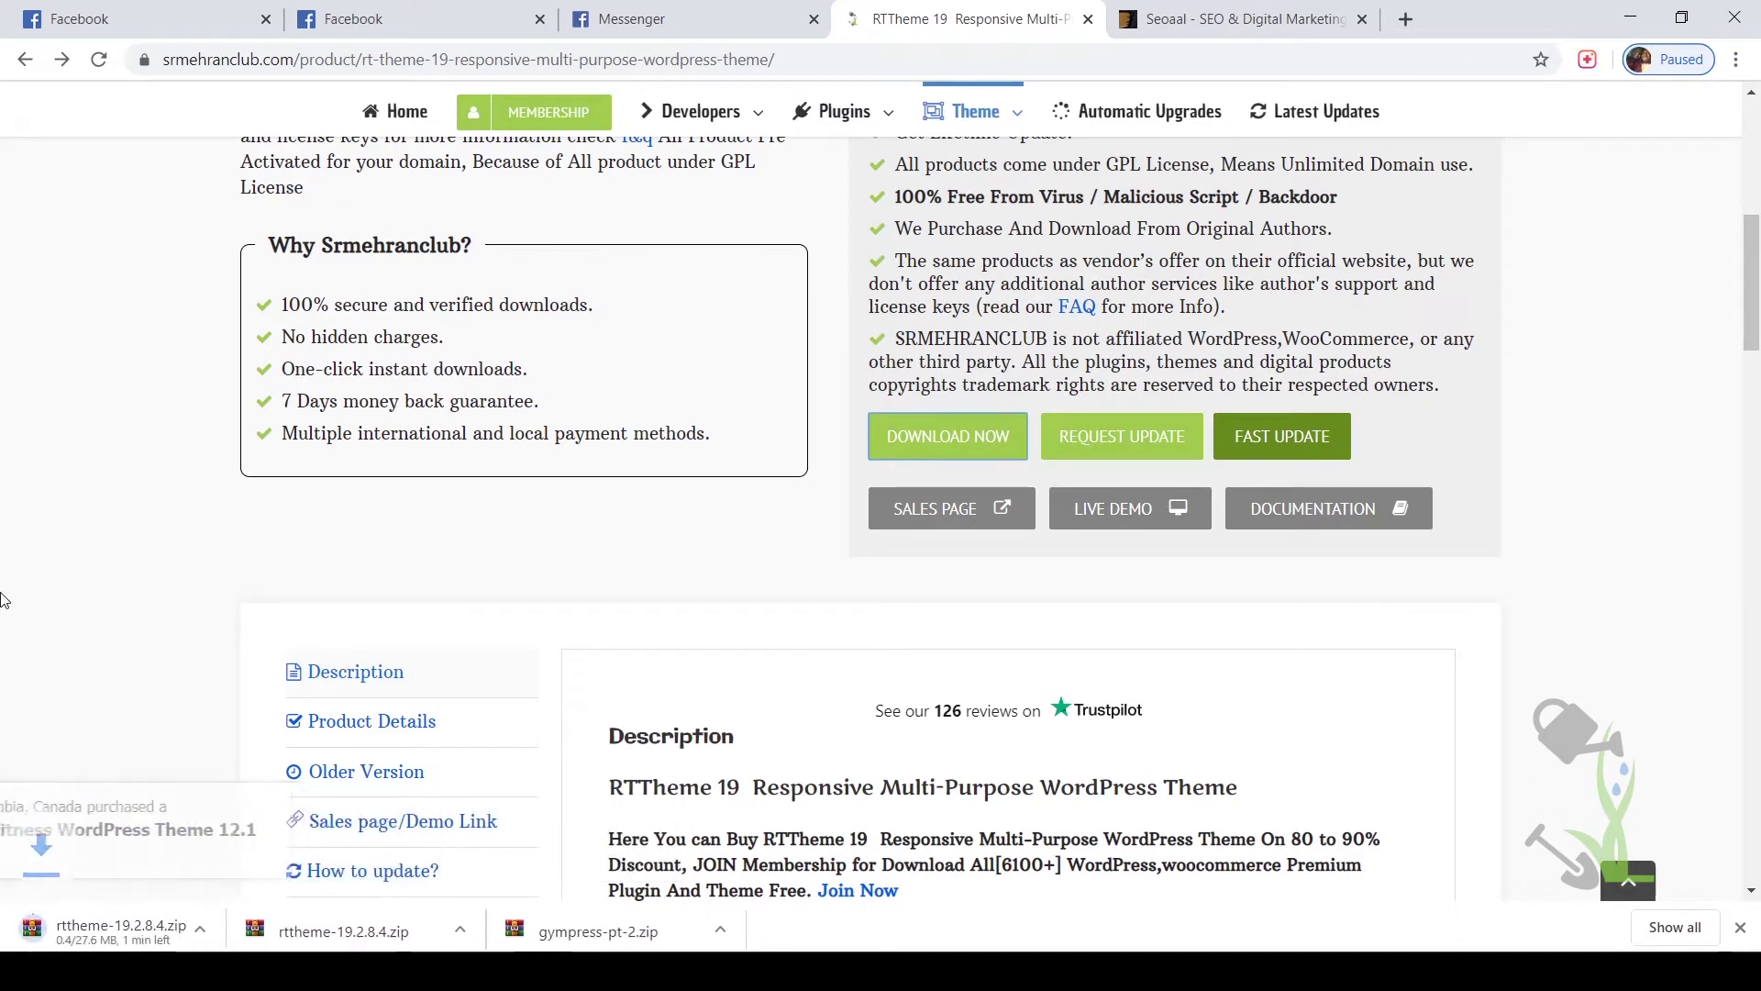
left_click(237, 929)
left_click(83, 587)
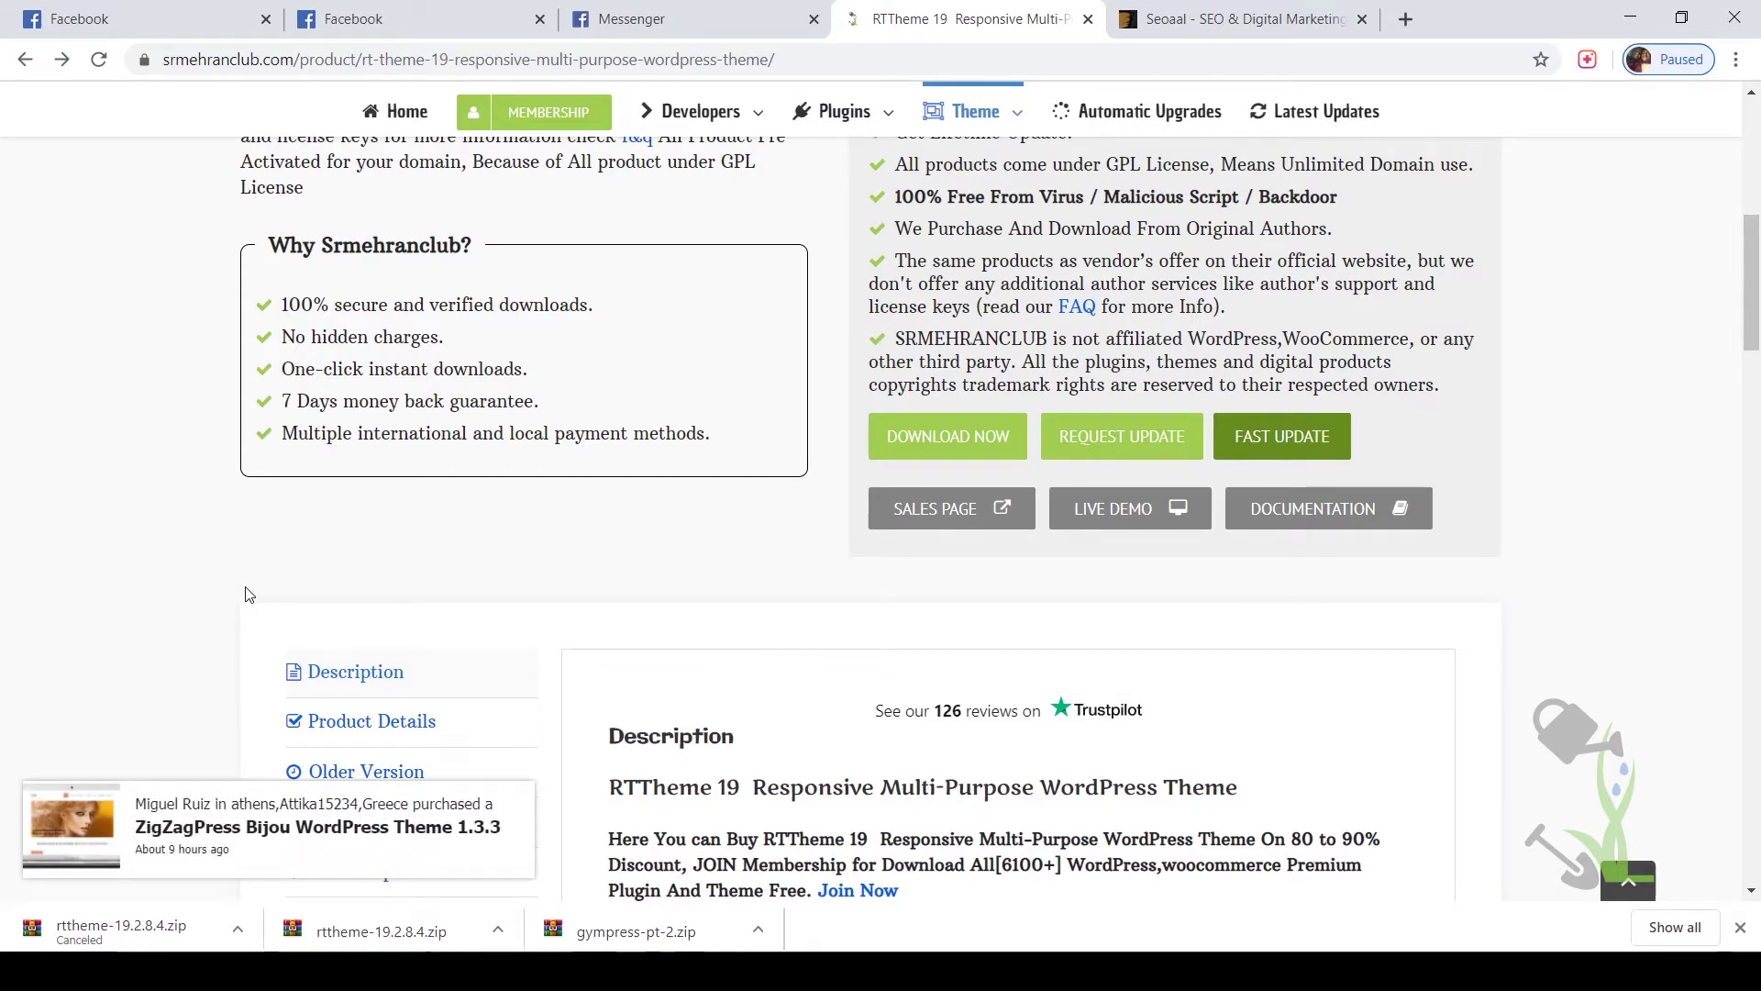
Switch to the local OsTende site tab and go to its wp-admin Dashboard.
mouse_move(399, 963)
left_click(399, 867)
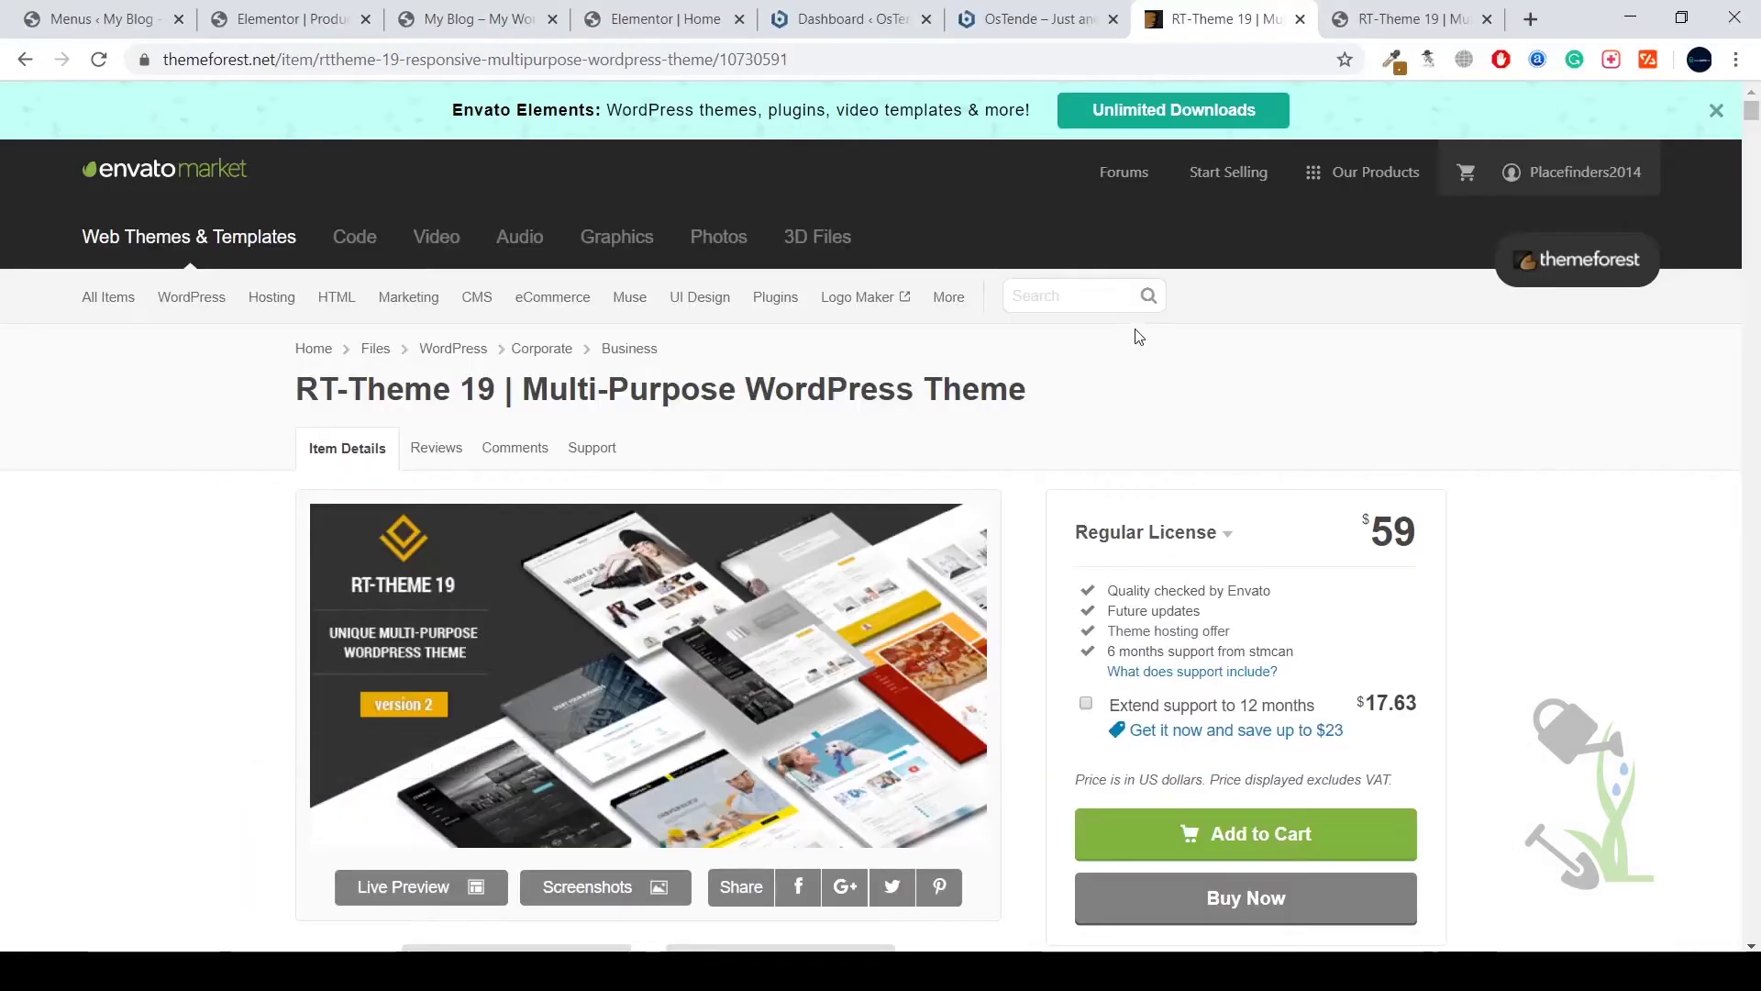
left_click(1039, 19)
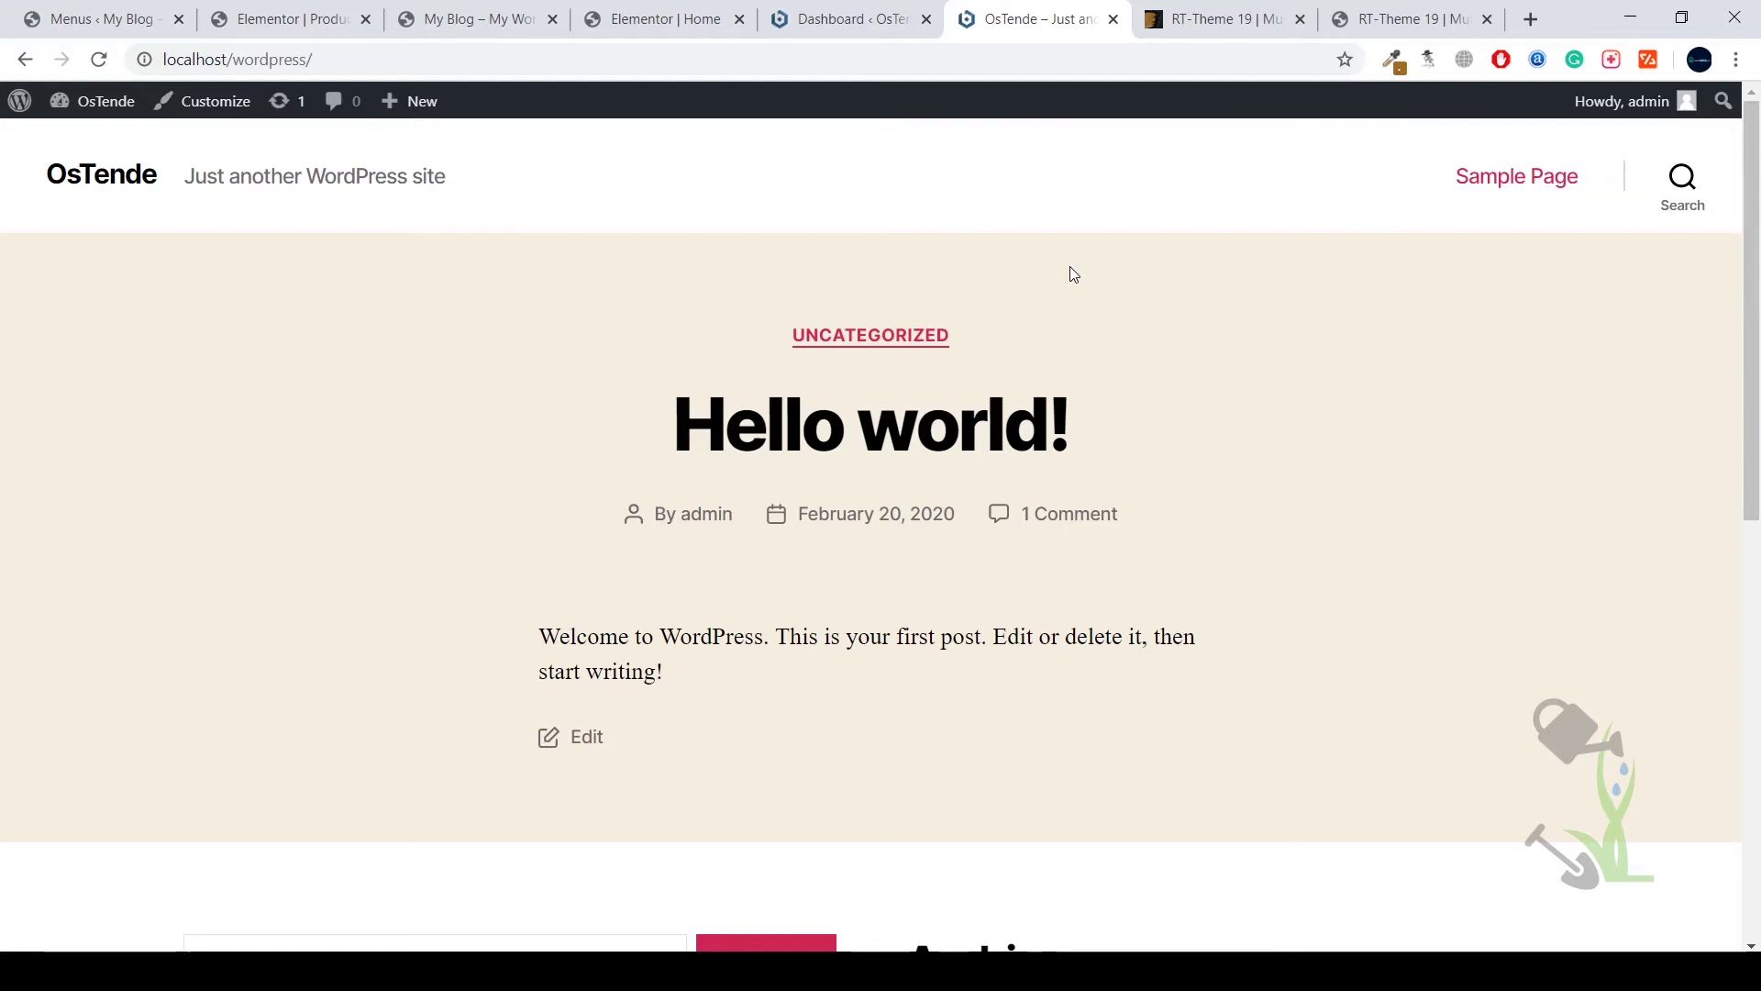
left_click(476, 65)
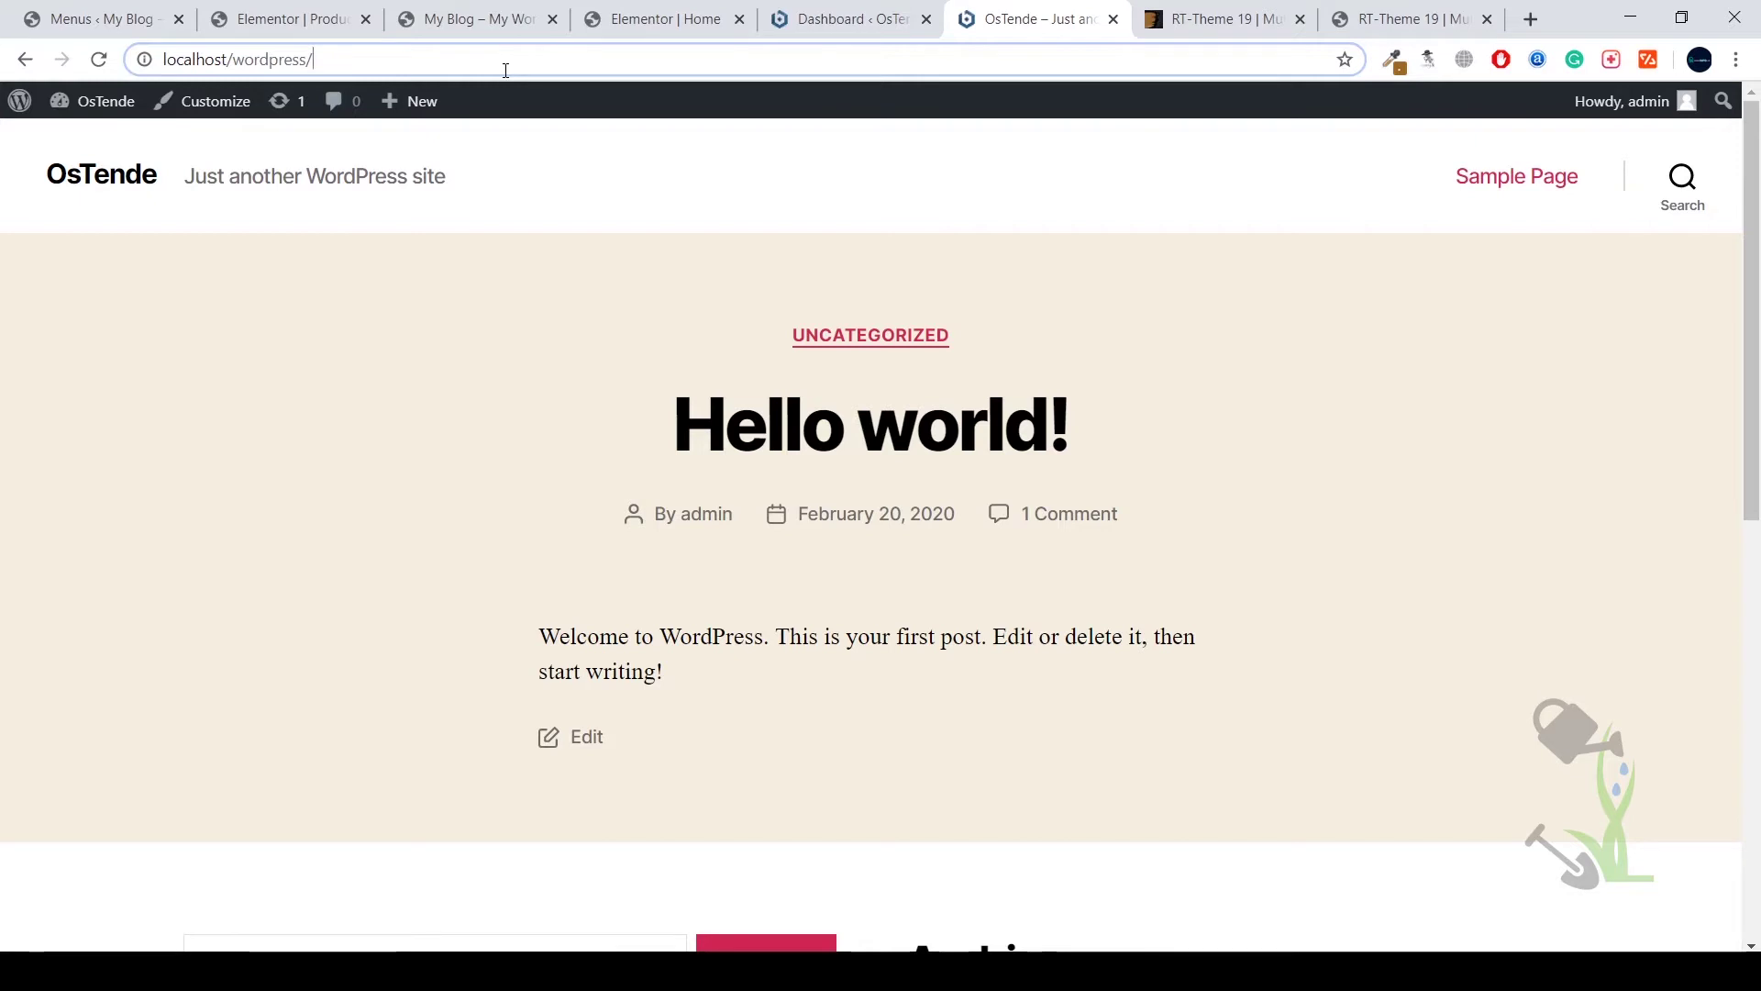
type("wp")
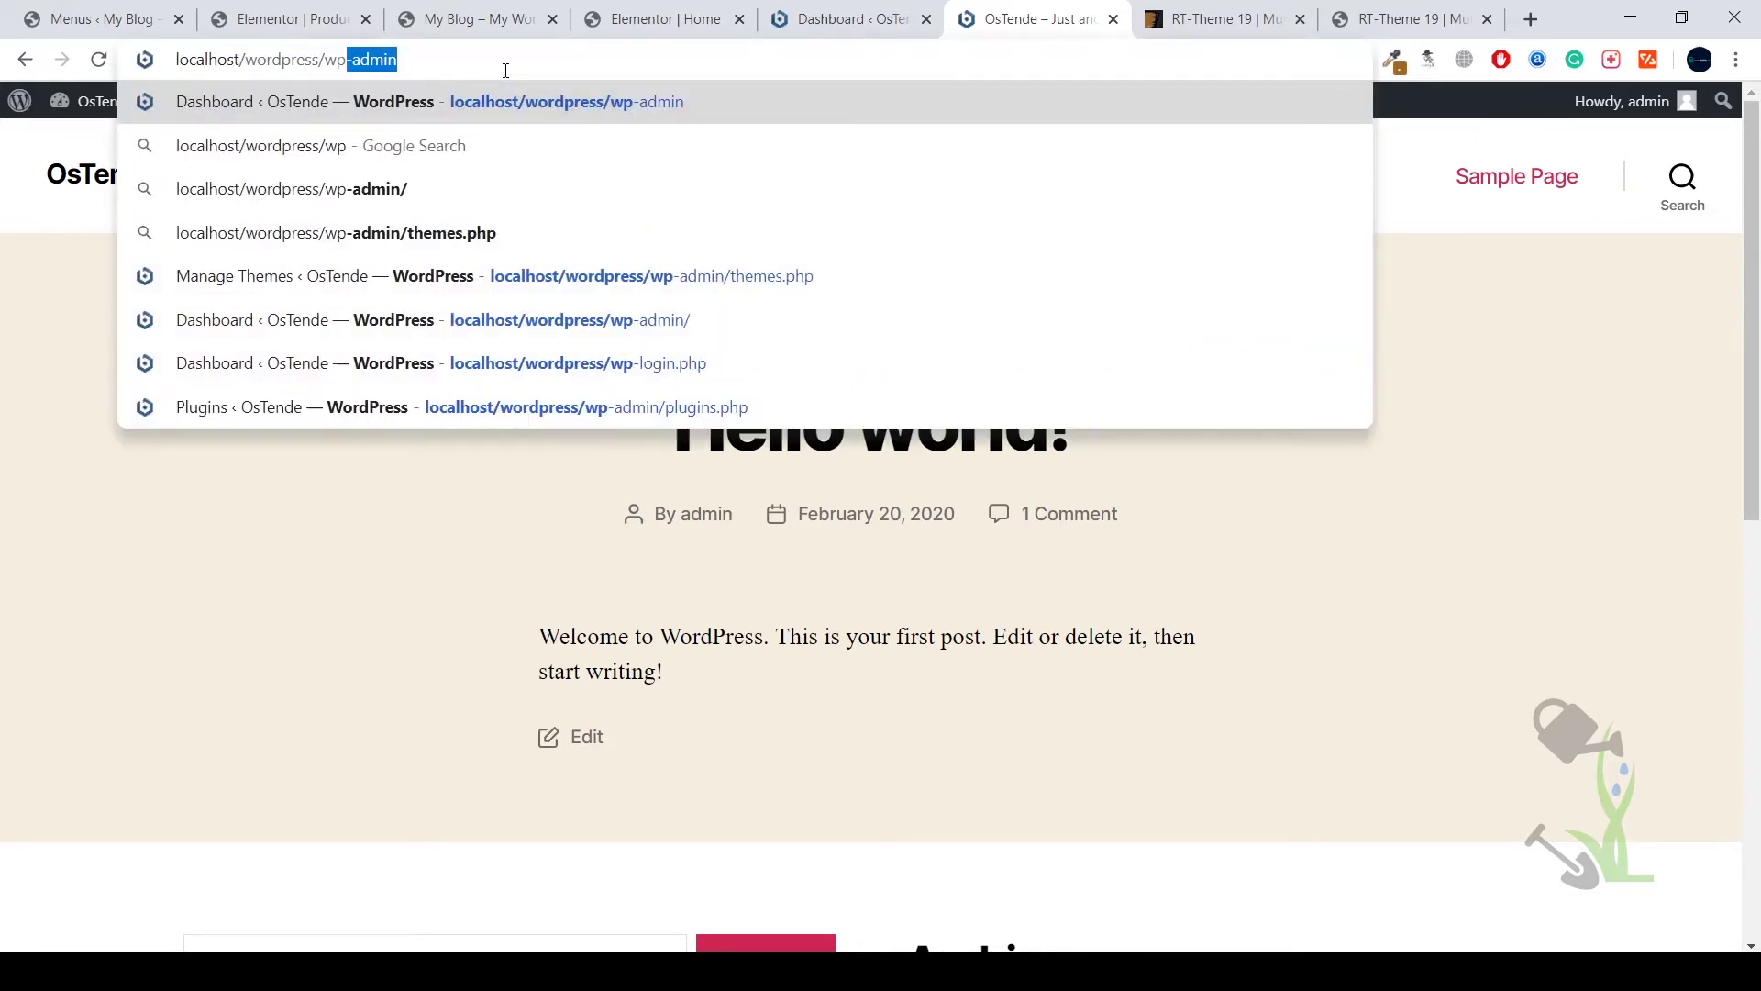
key("Return")
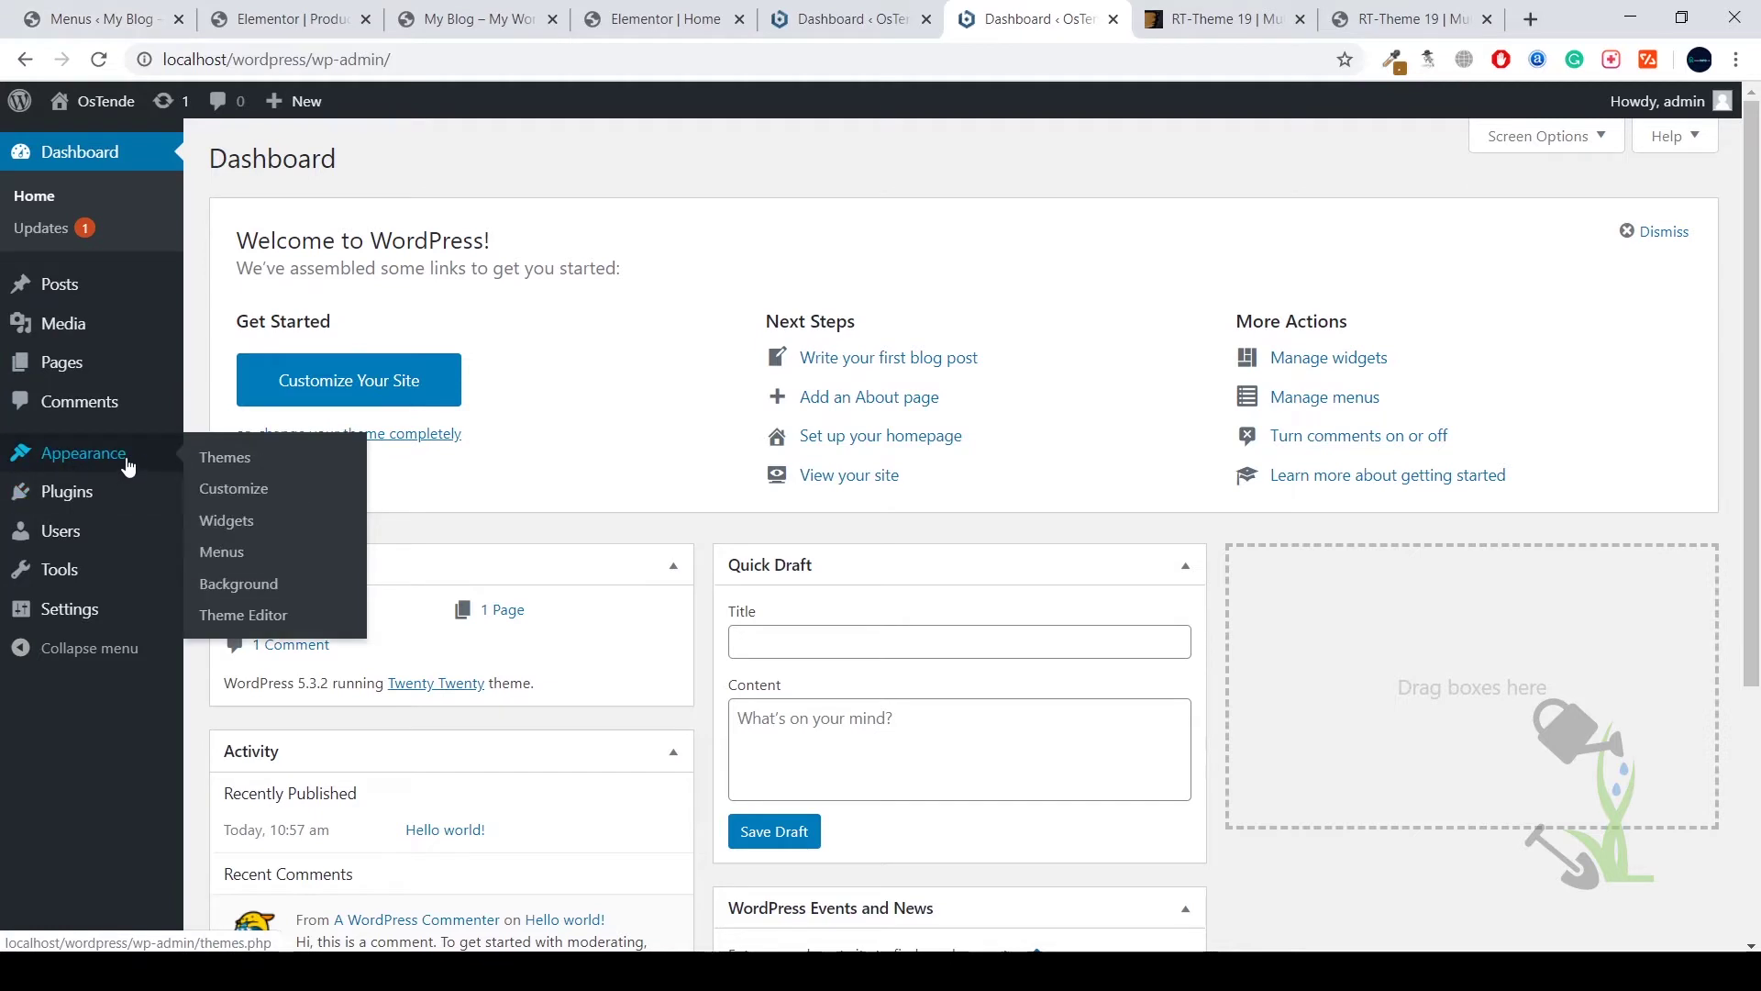
Go from Appearance > Themes to Add New and browse the featured themes.
mouse_move(83, 453)
left_click(254, 461)
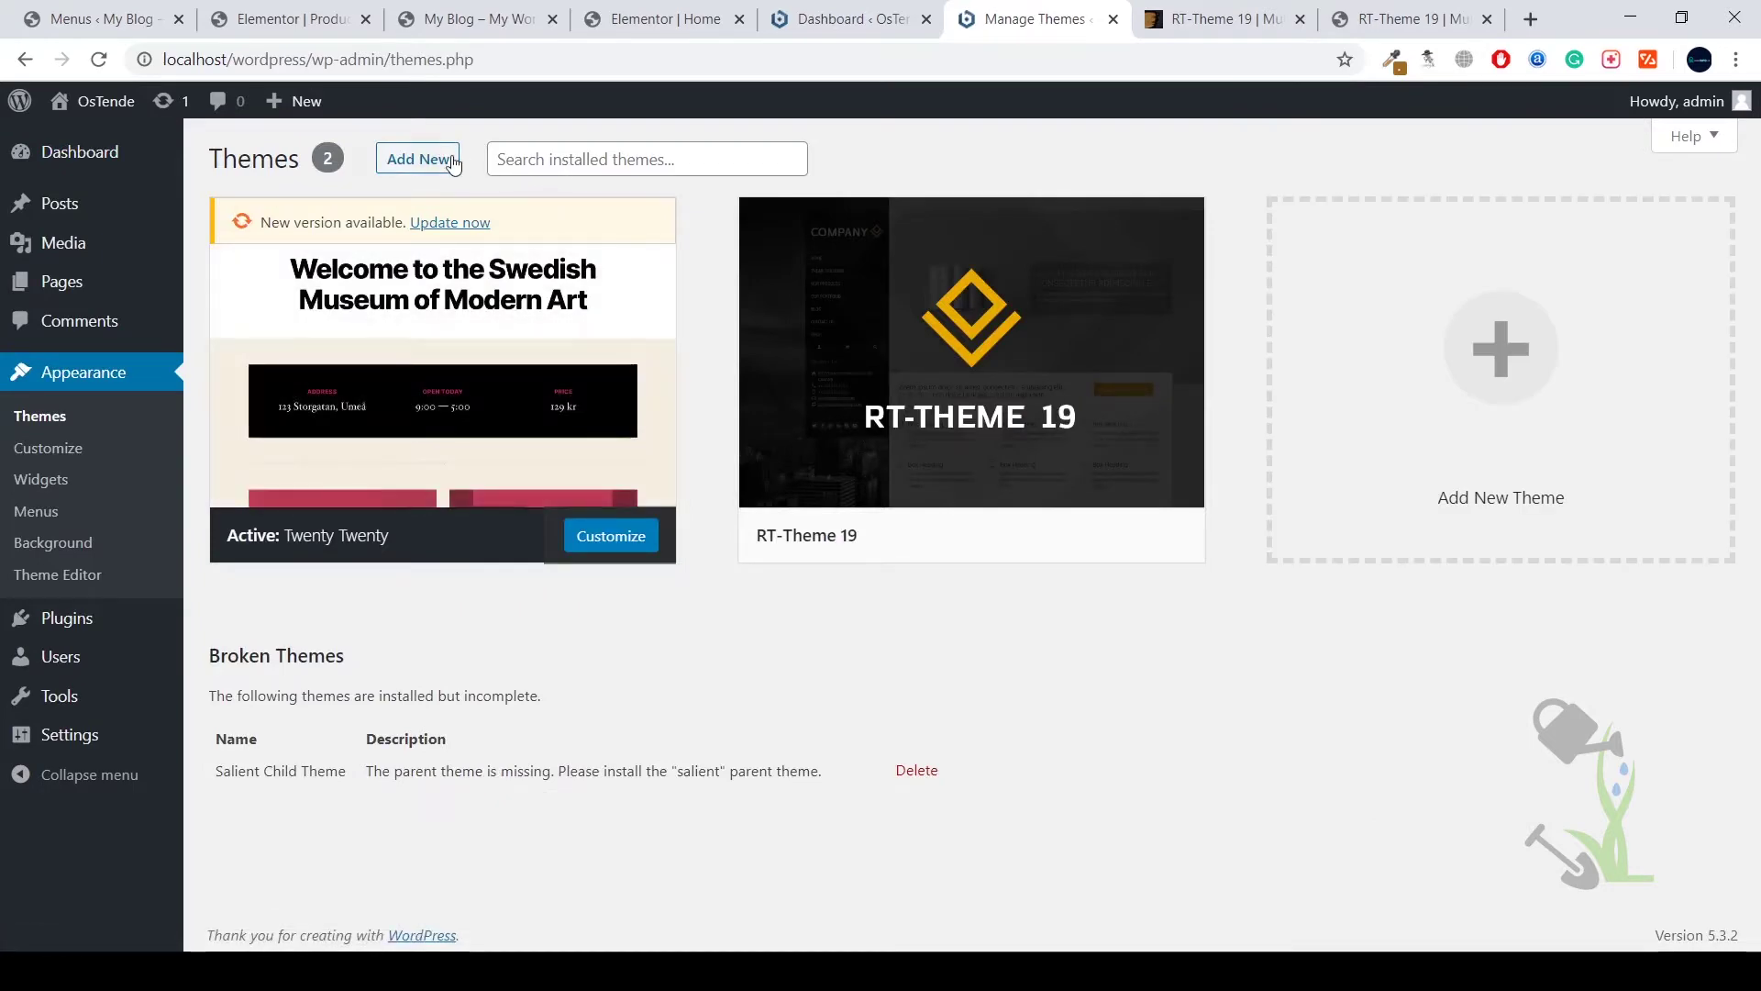
left_click(443, 160)
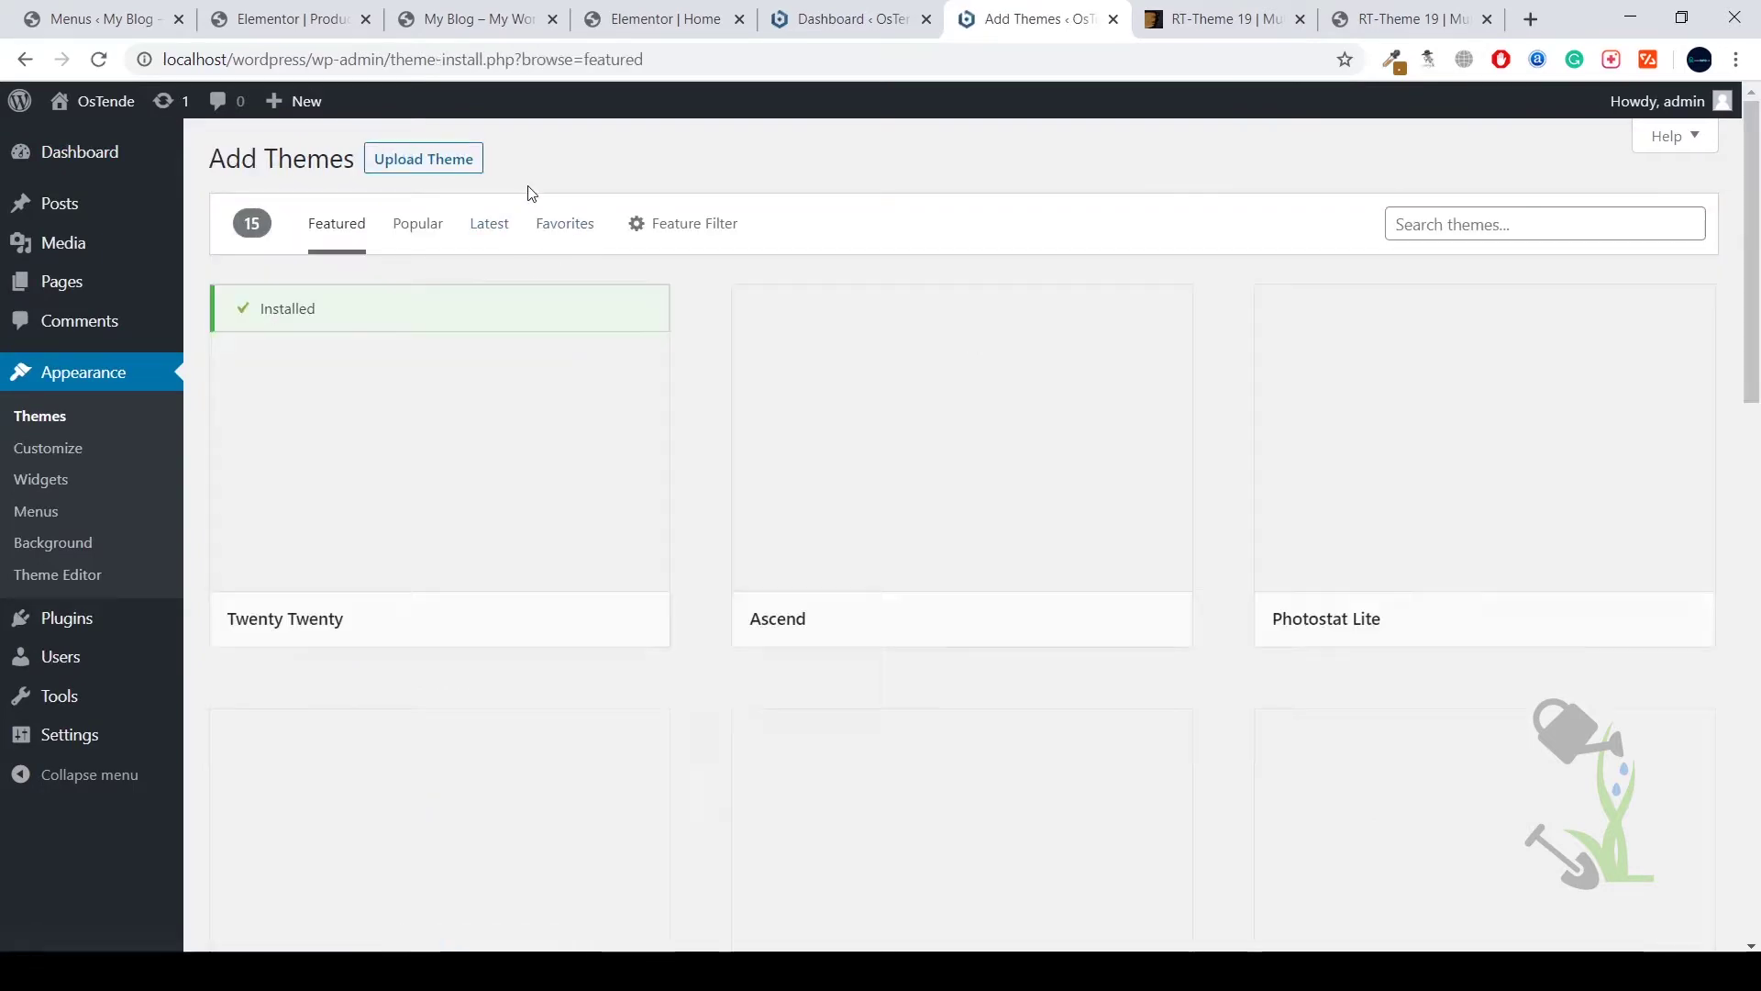
scroll(699, 320, "down", 2)
scroll(701, 320, "down", 3)
scroll(702, 317, "down", 5)
scroll(703, 313, "up", 2)
scroll(704, 314, "up", 5)
scroll(705, 313, "up", 2)
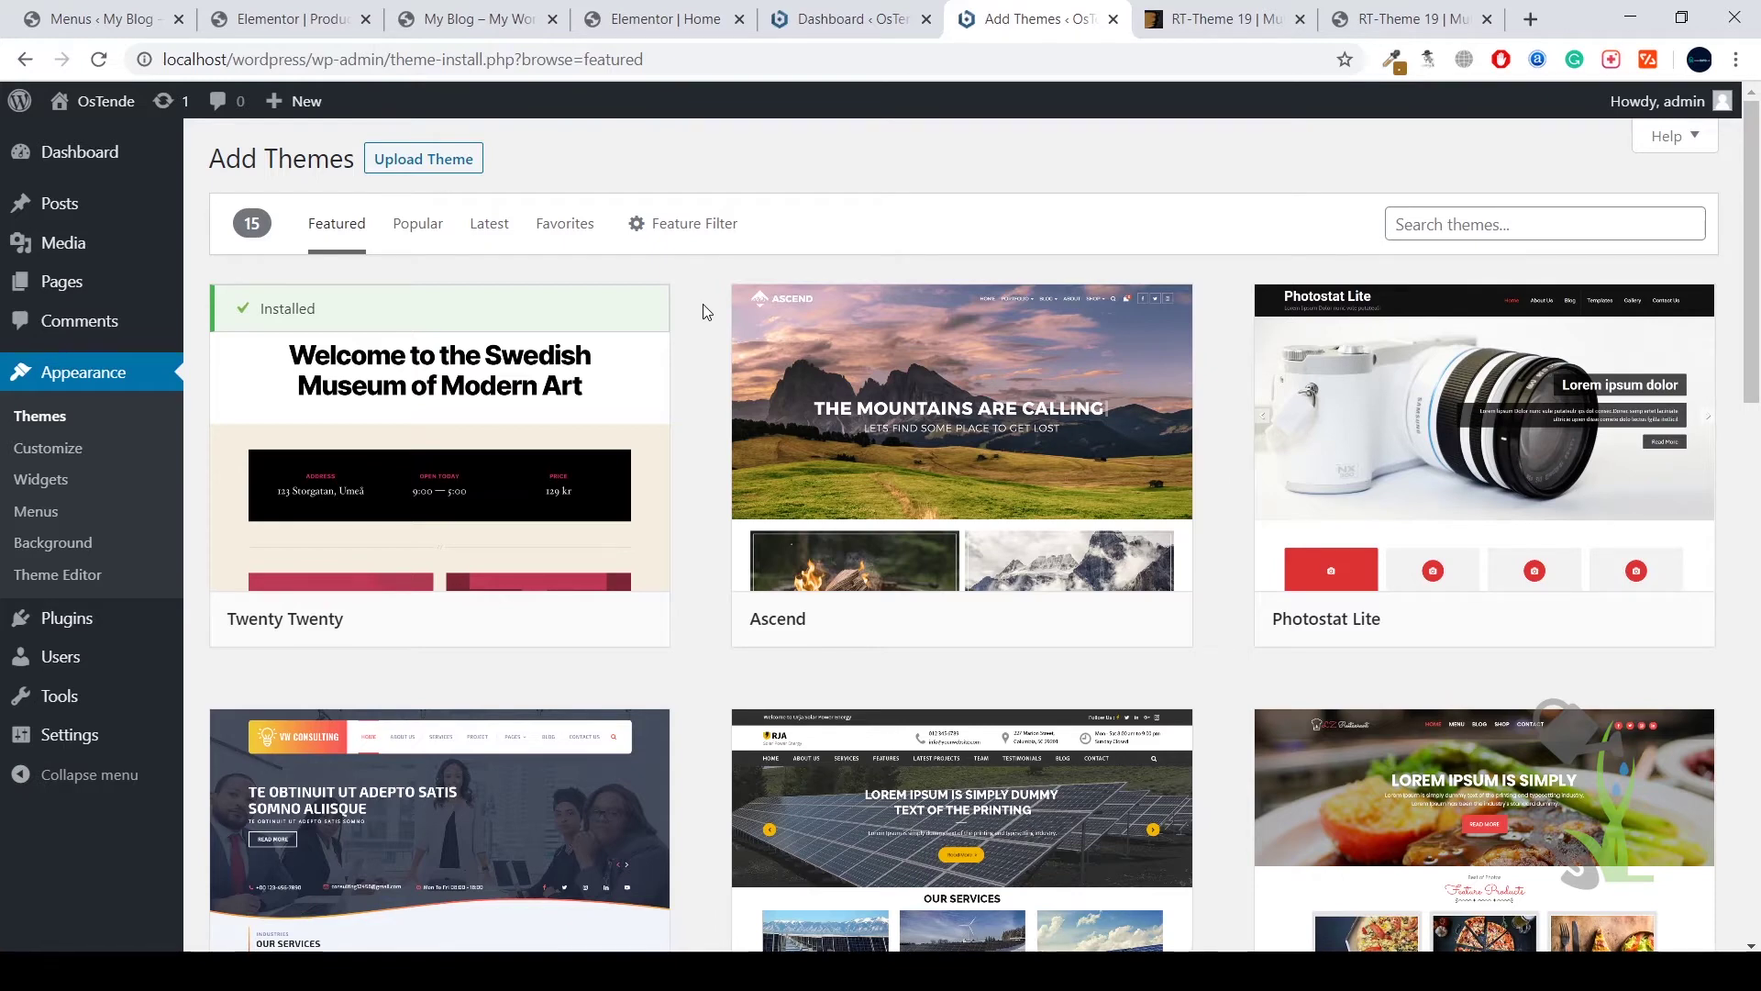
middle_click(702, 304)
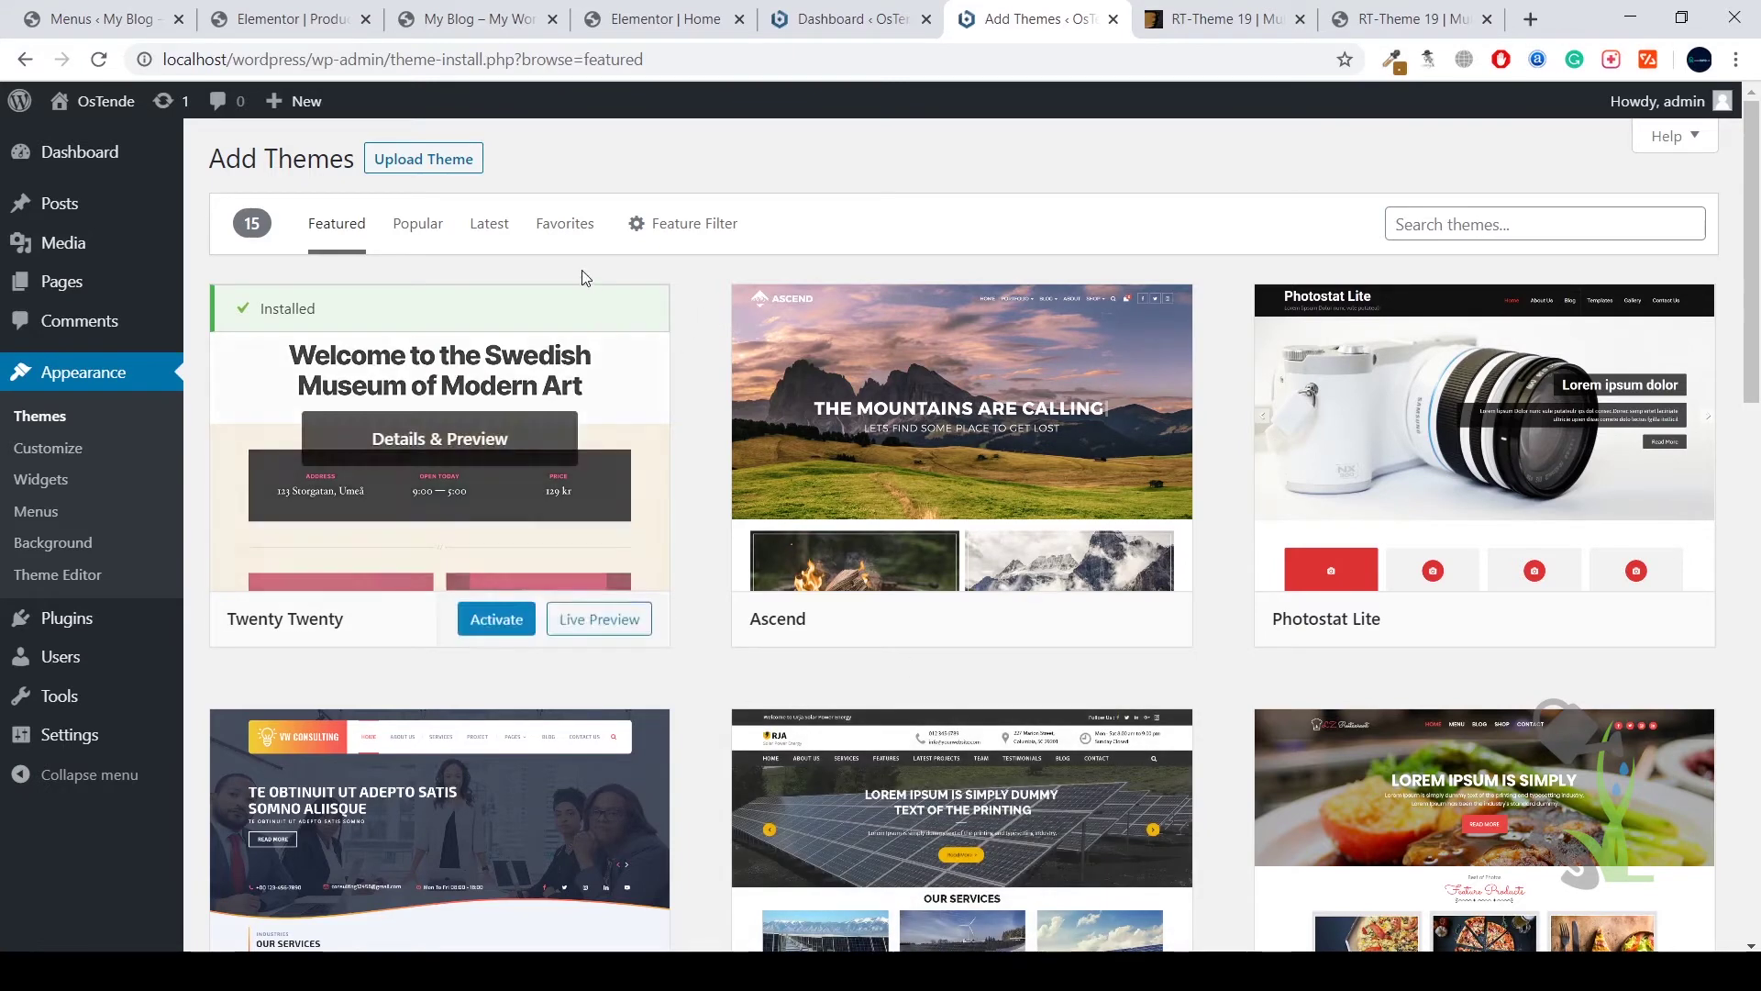
Upload and install the rttheme19 zip, then activate RT-Theme 19.
left_click(454, 161)
left_click(826, 364)
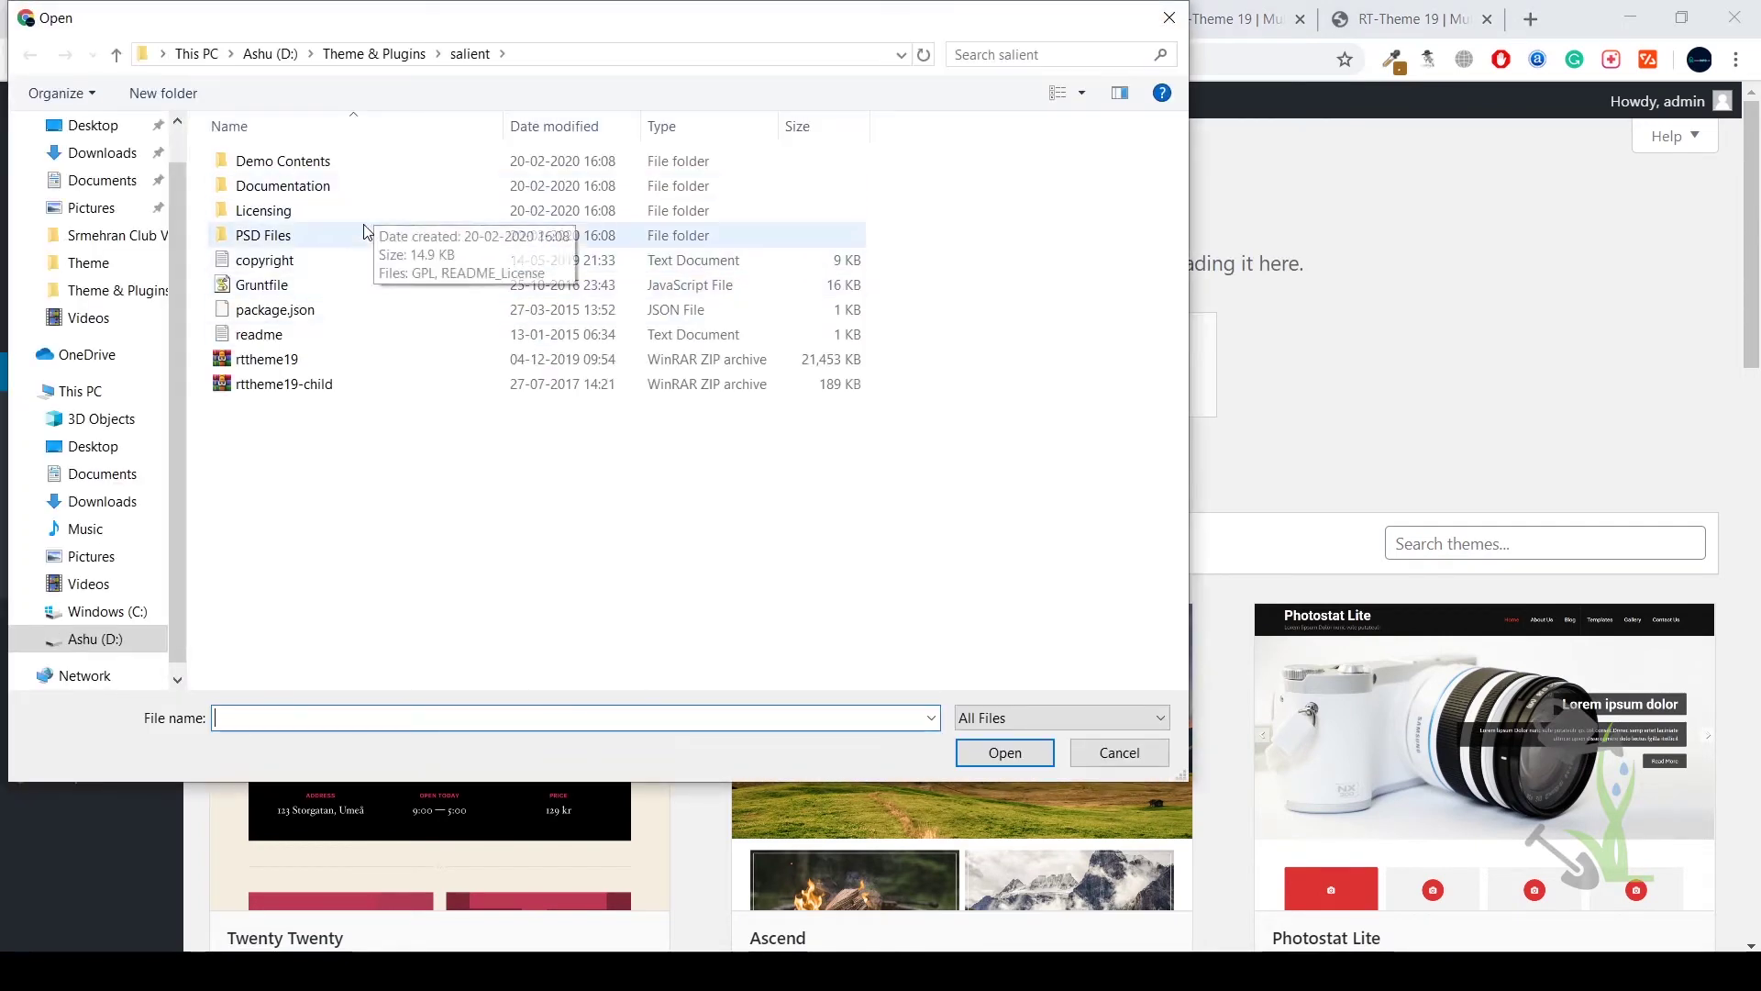
double_click(283, 363)
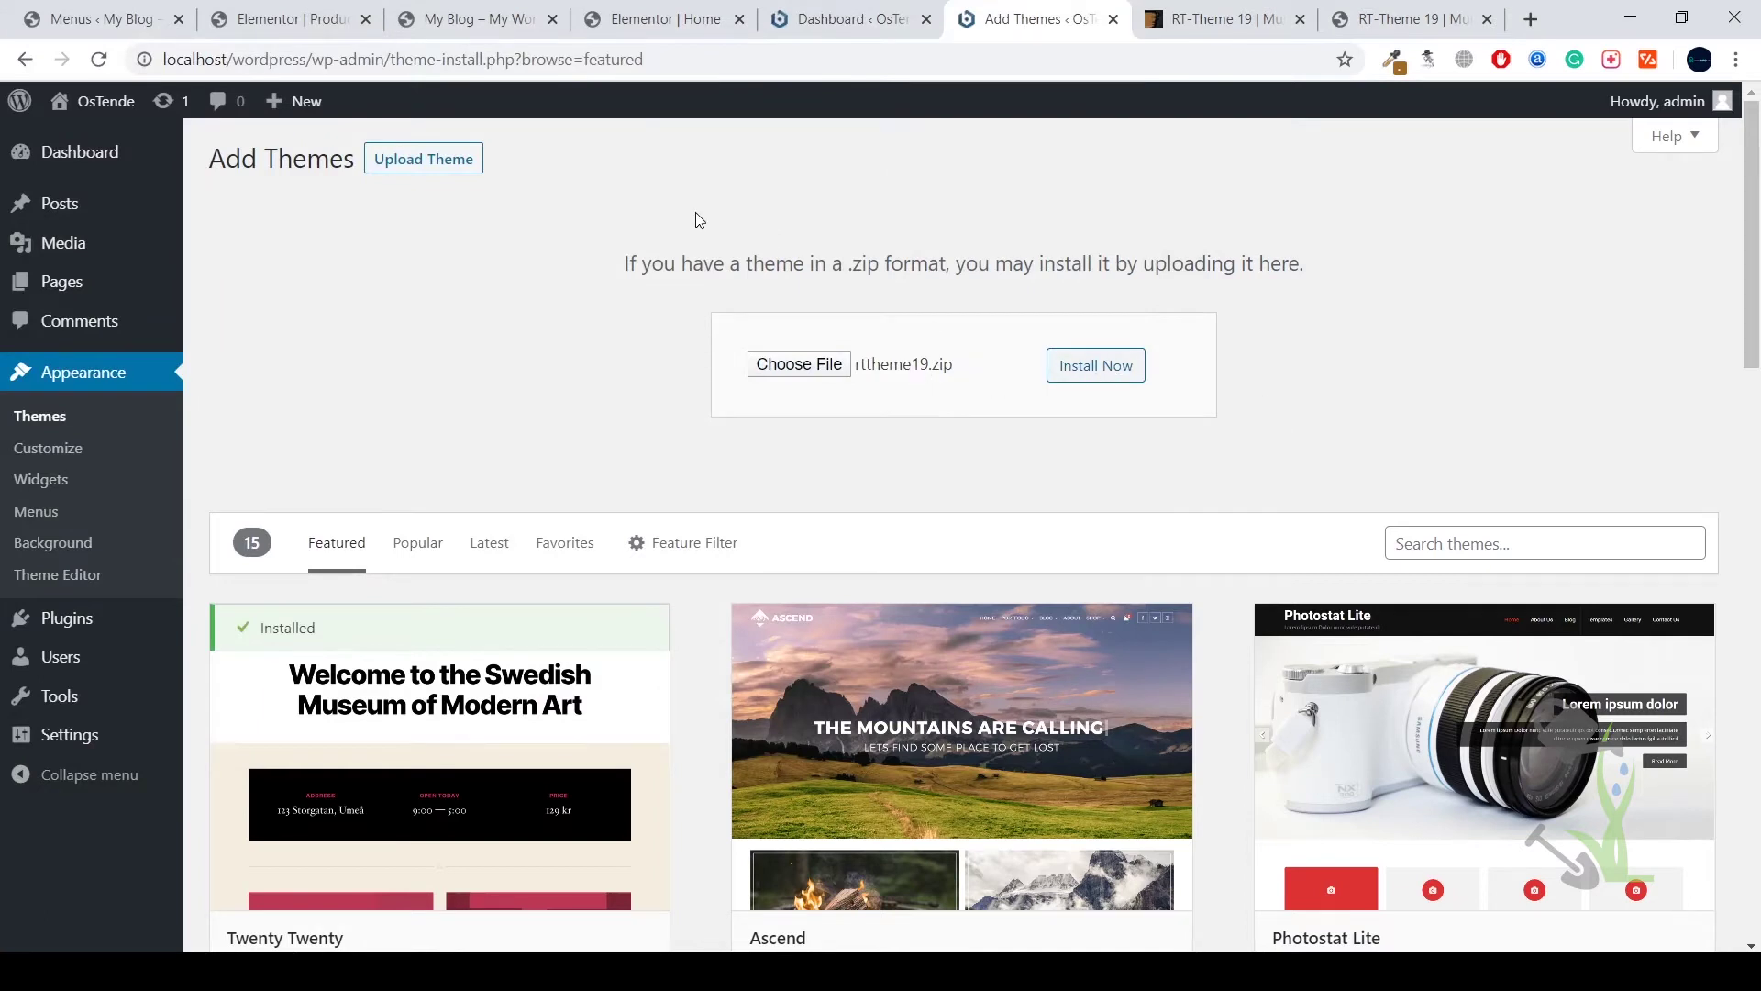
left_click(40, 416)
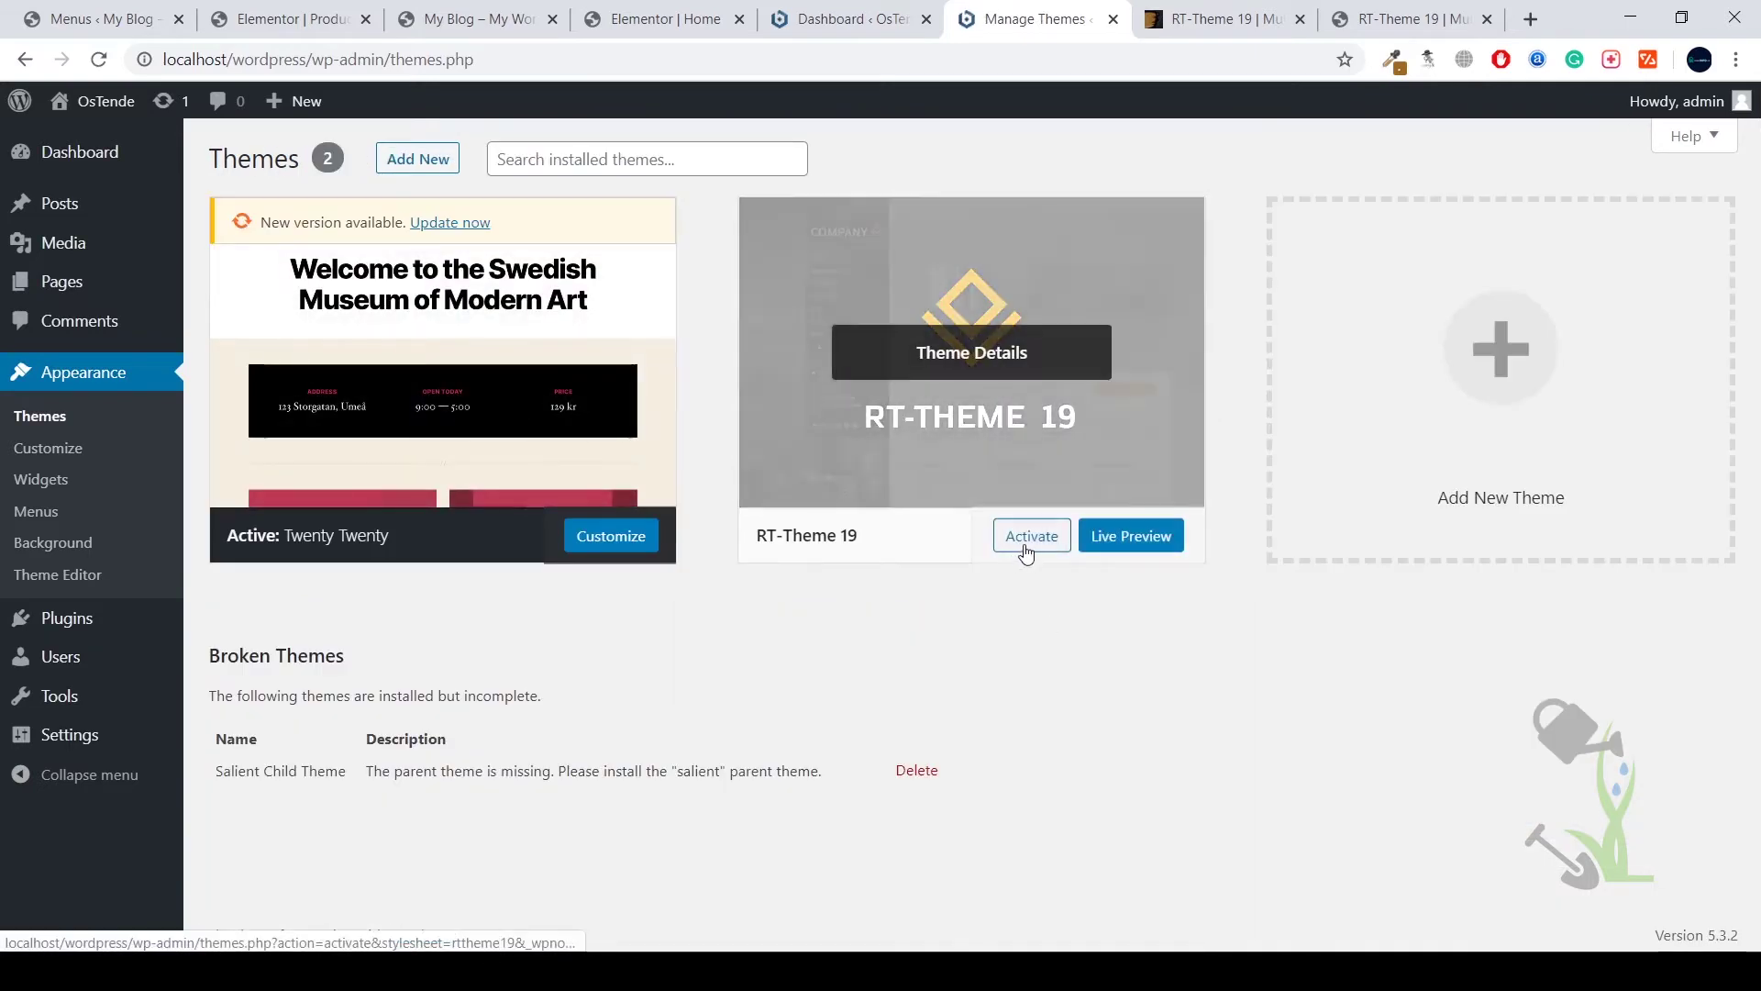
left_click(1031, 540)
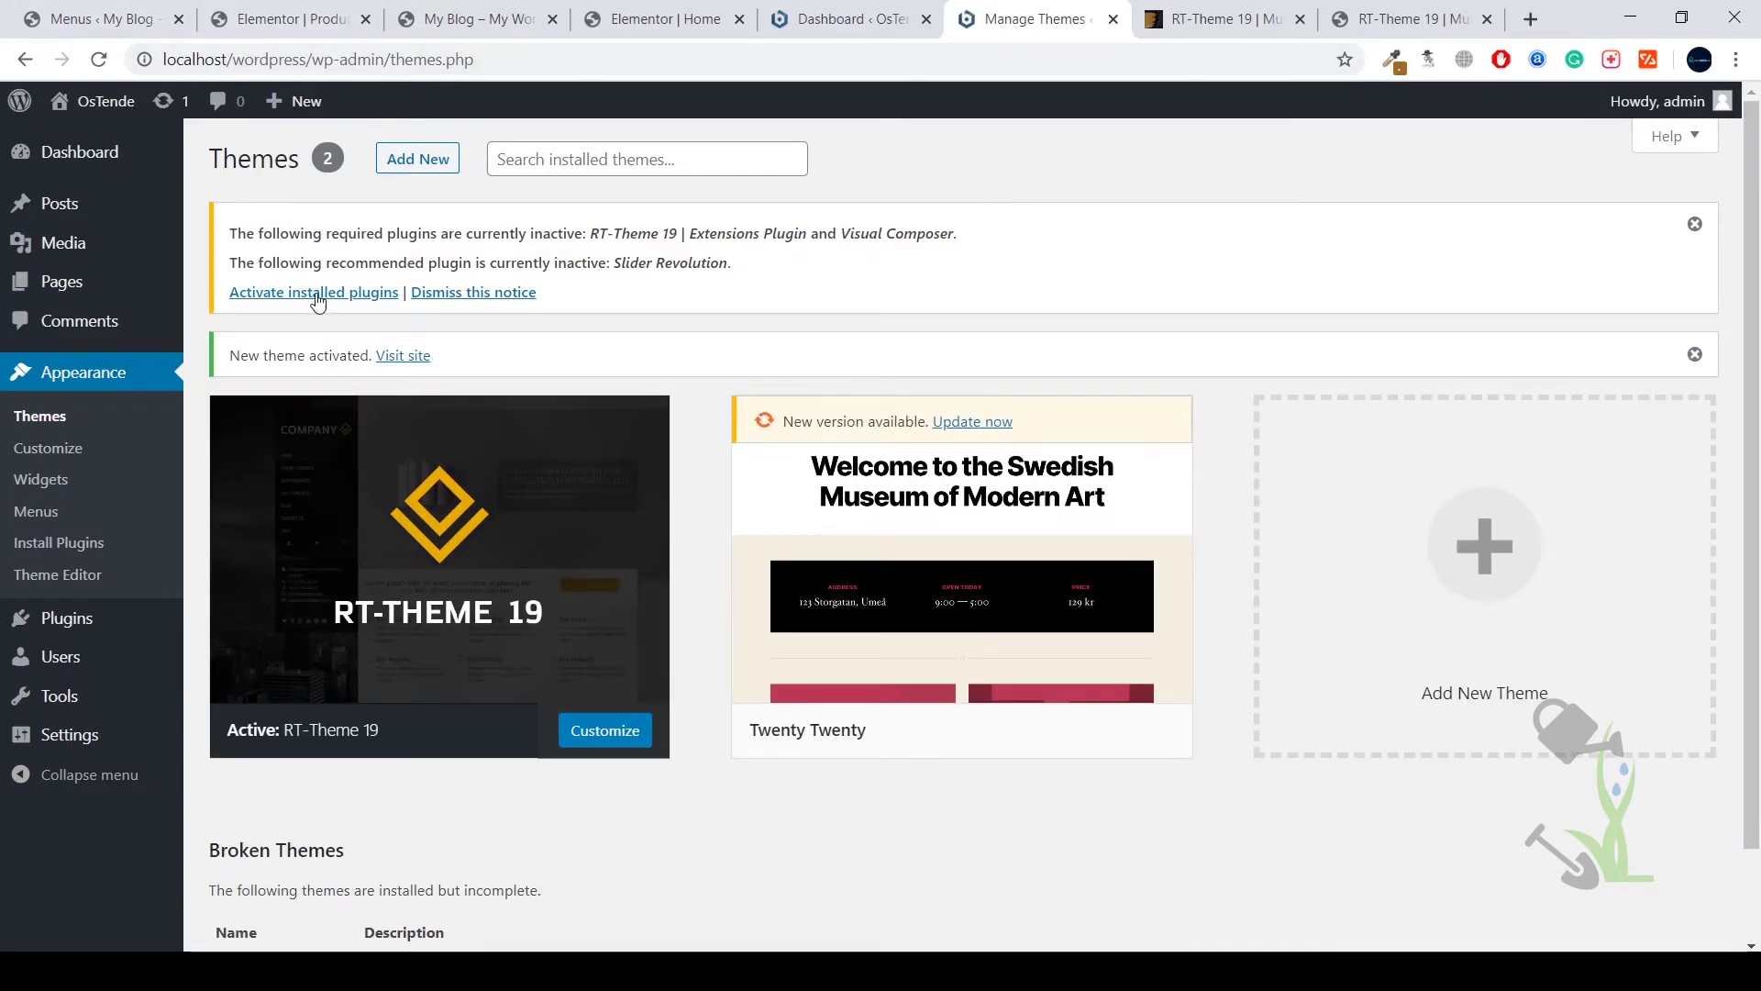
Select all three required plugins and open Bulk Actions, then return to Themes without activating.
left_click(286, 294)
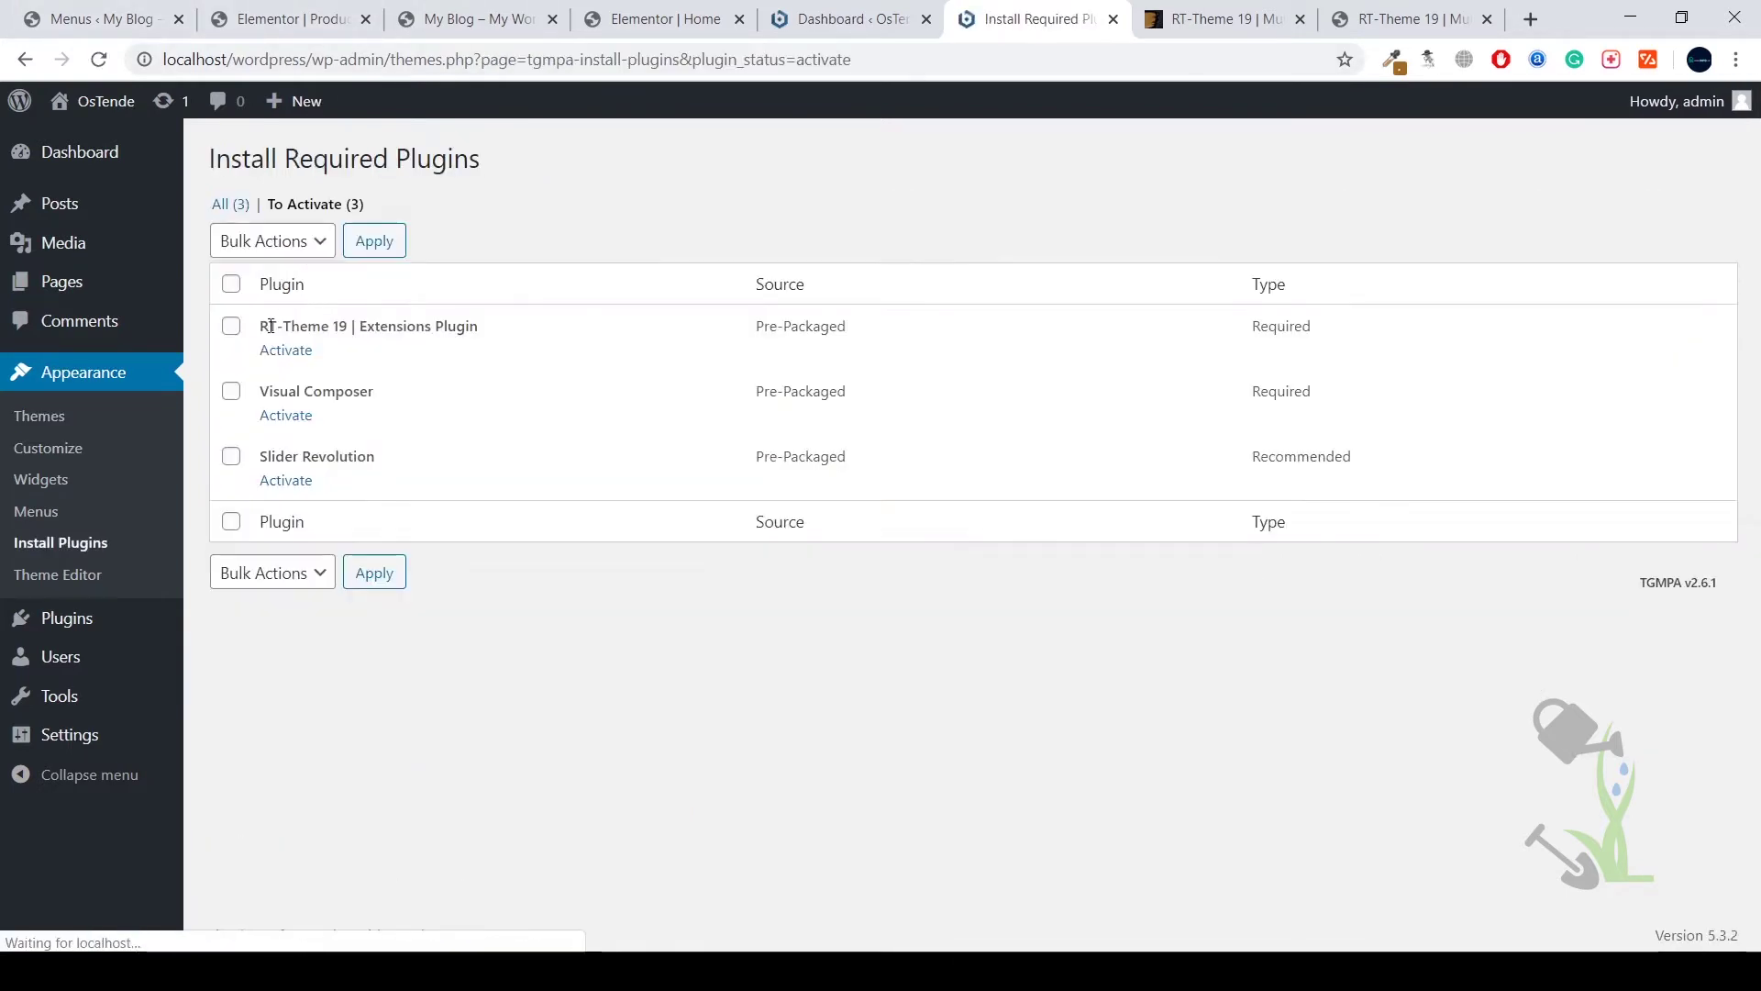
left_click(231, 285)
left_click(282, 242)
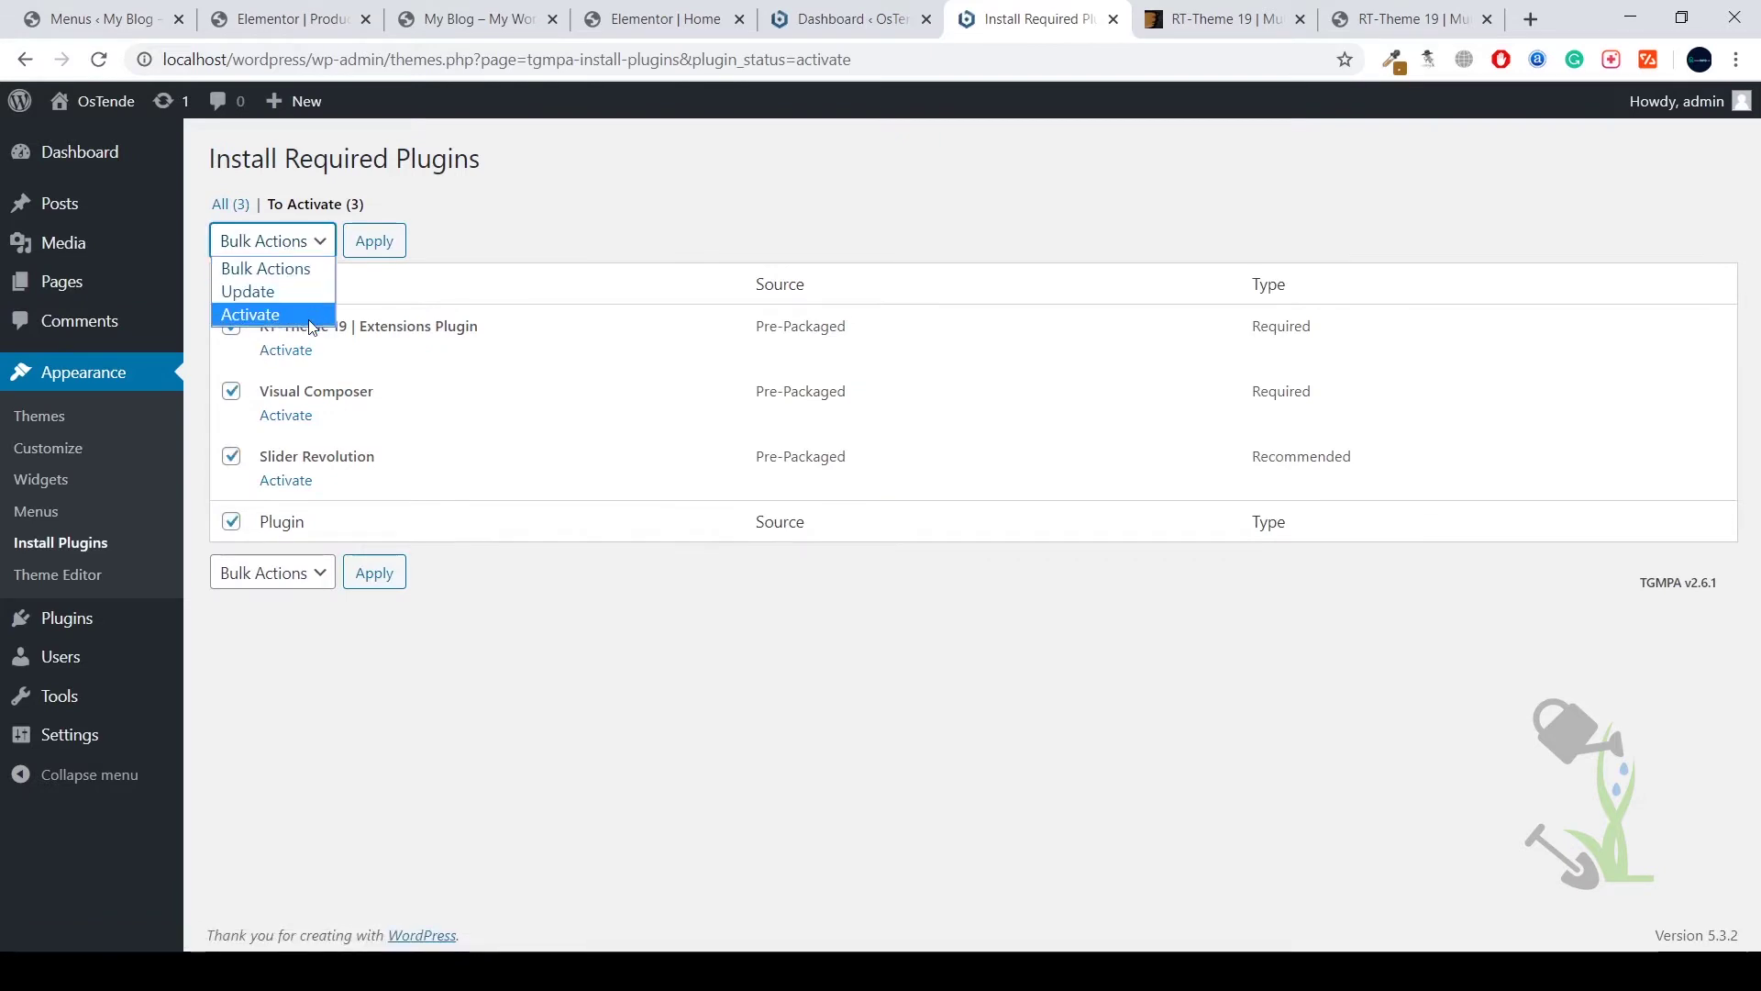
left_click(578, 271)
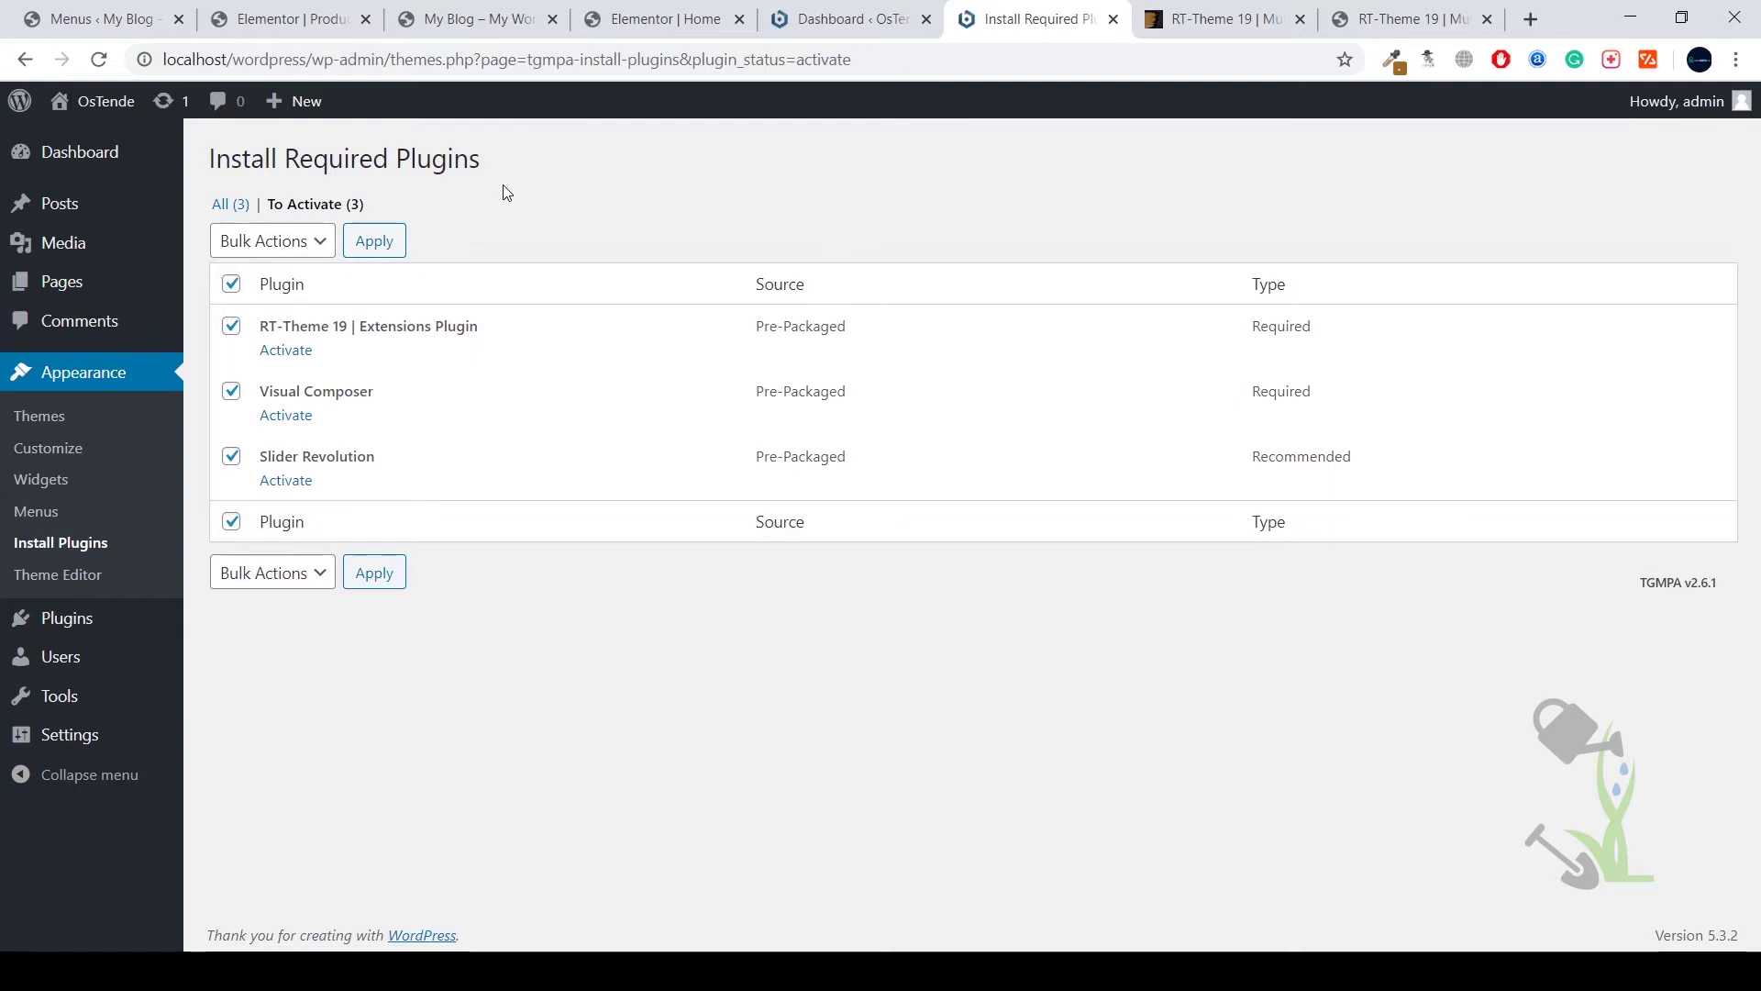
left_click(48, 415)
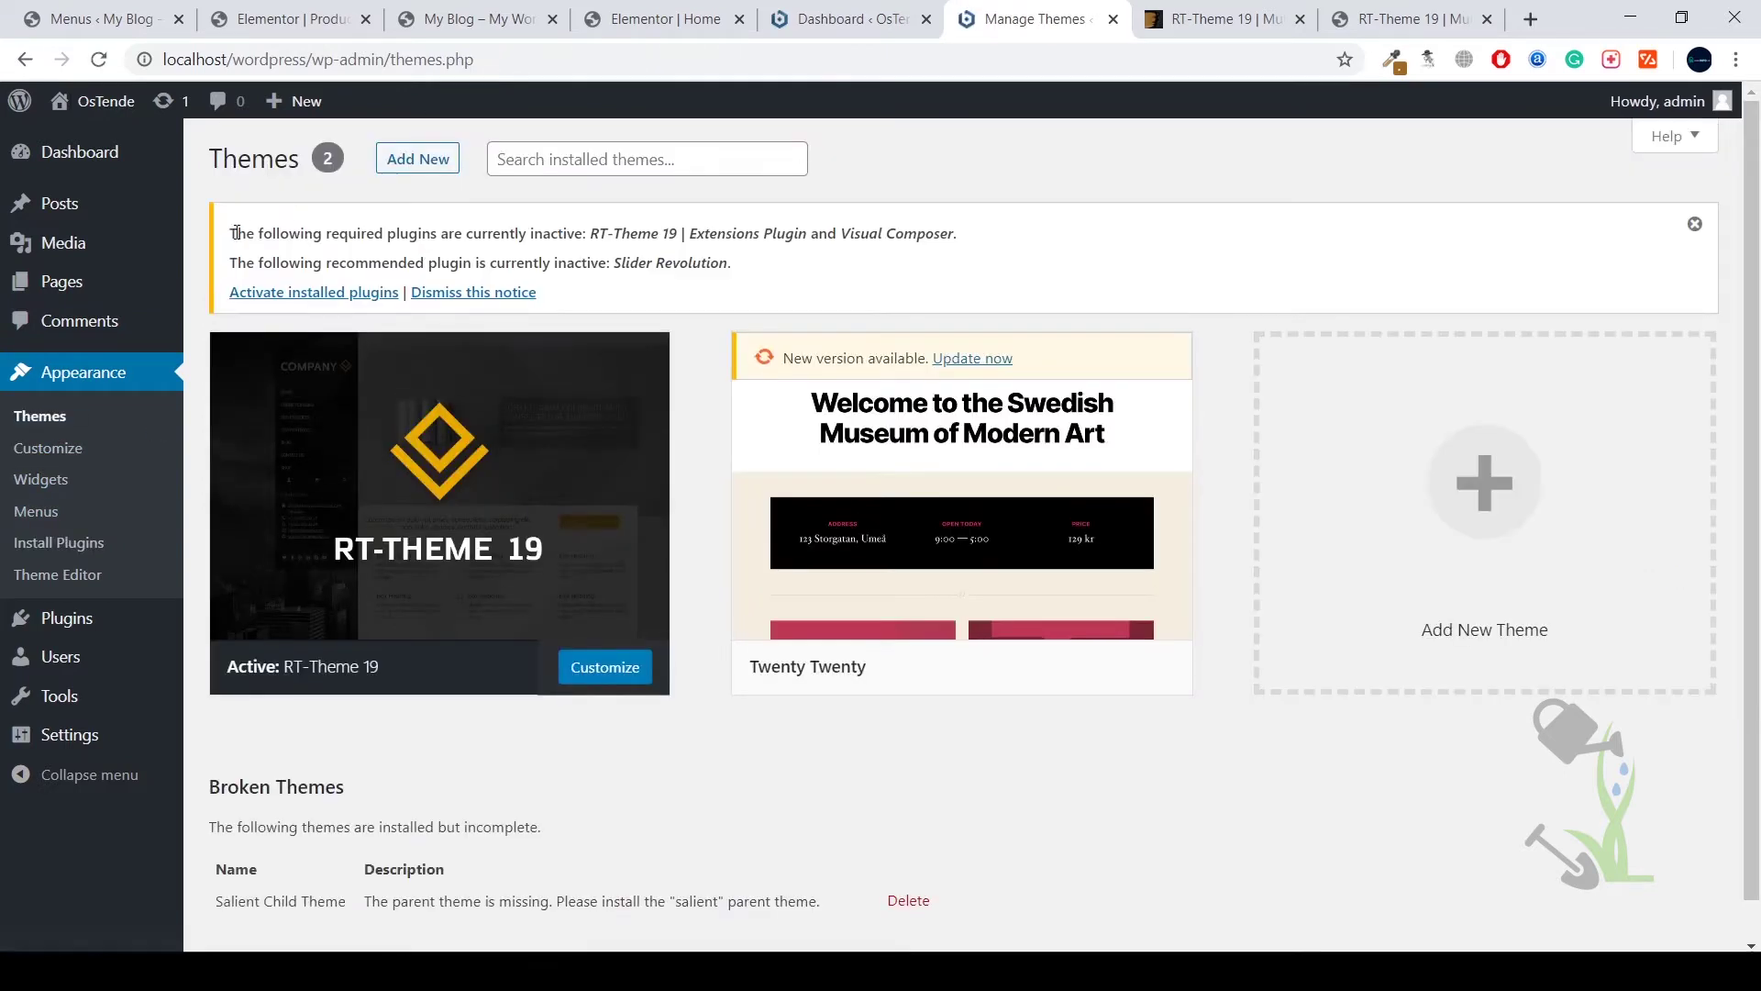
Highlight the inactive-plugins notice and the names of the inactive plugins.
left_click_drag(221, 243, 643, 295)
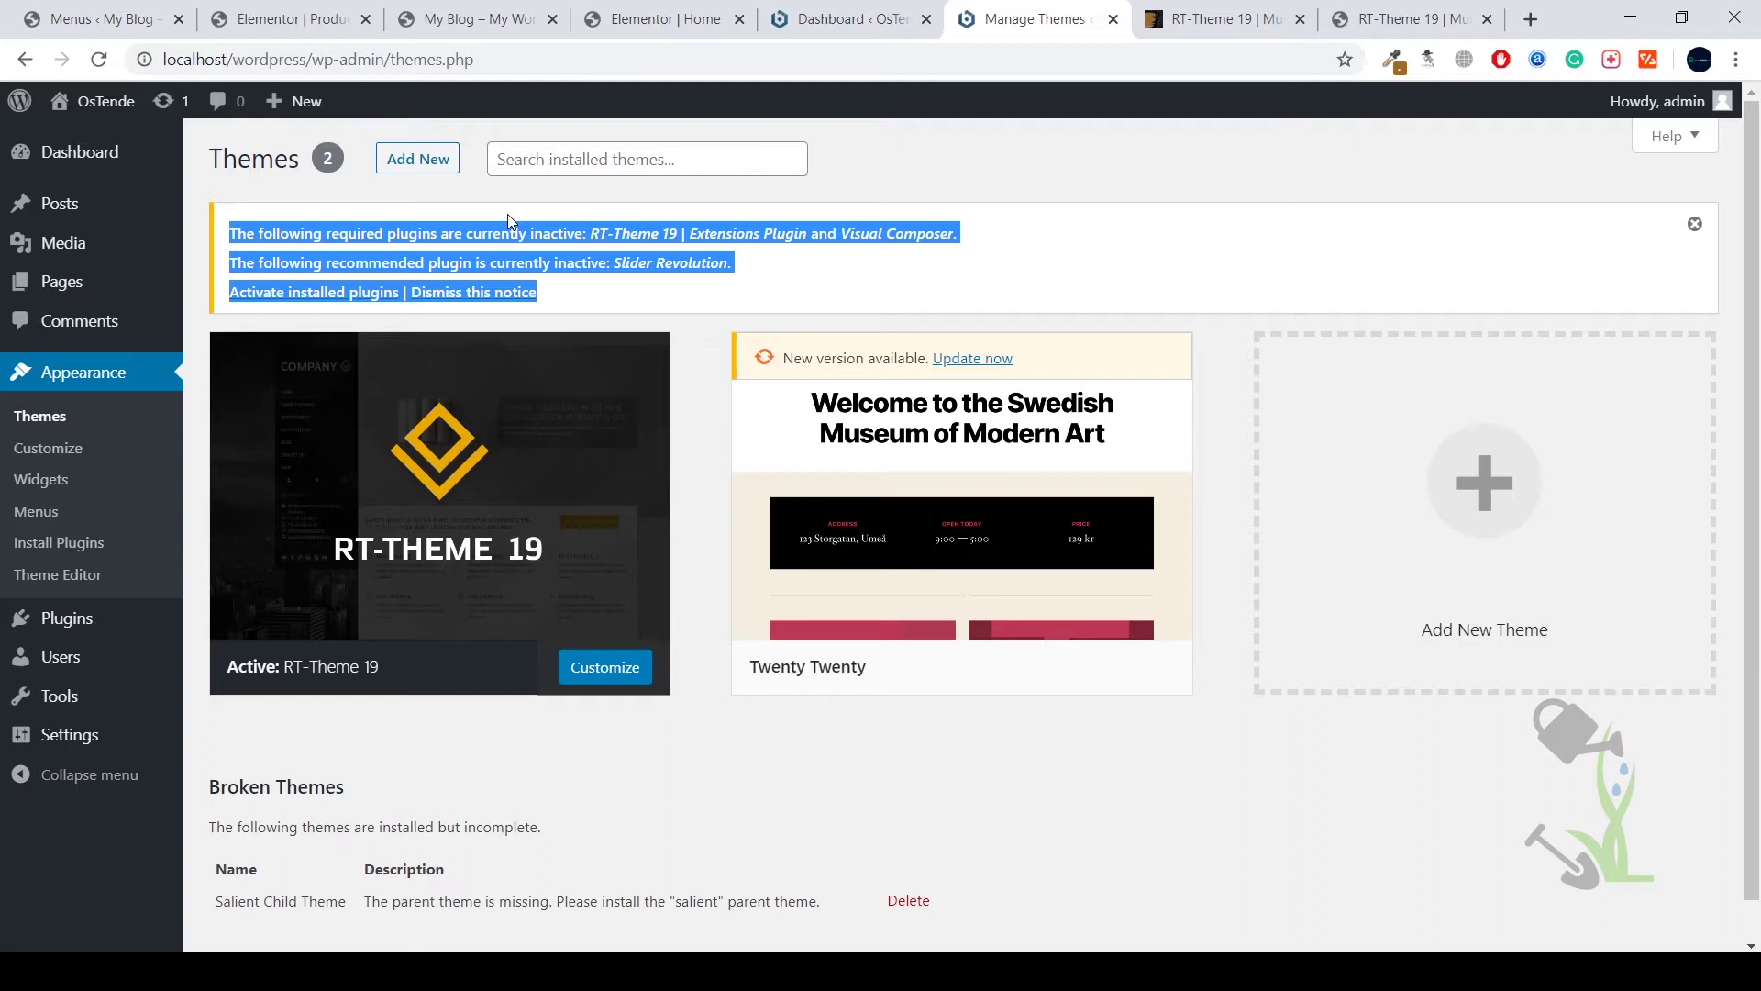
left_click(827, 229)
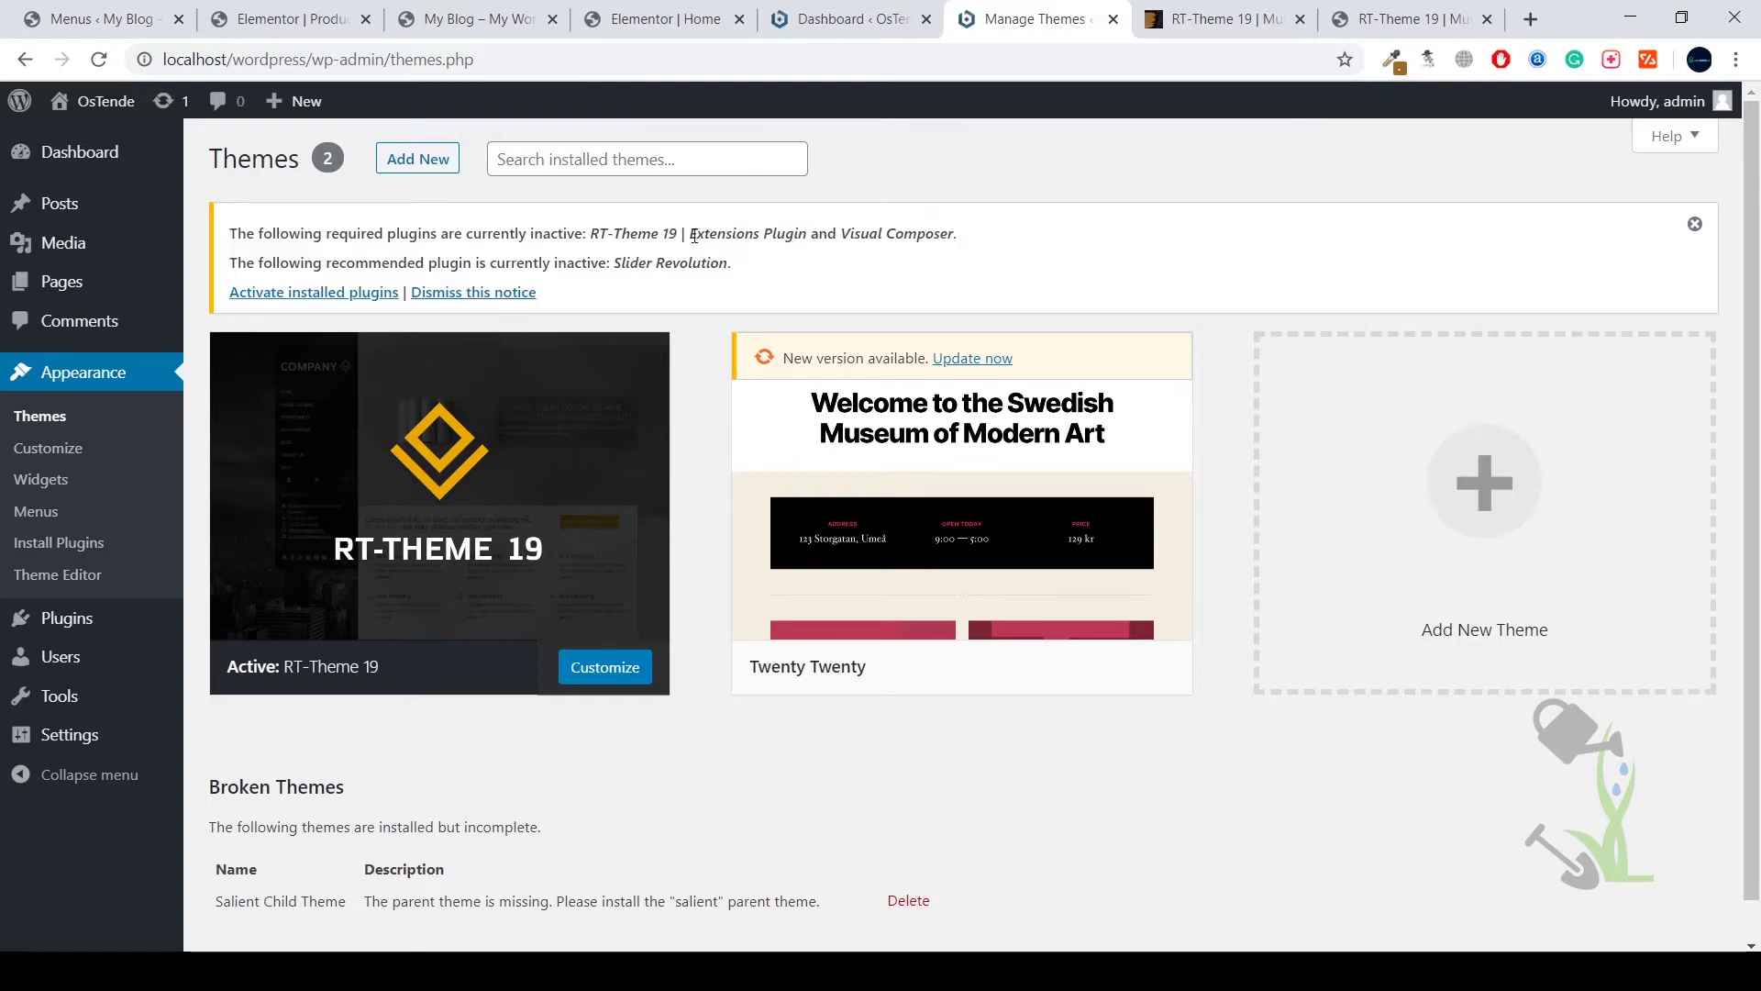
left_click_drag(691, 237, 1060, 251)
left_click(1060, 251)
Bulk-activate RT-Theme 19 Extensions Plugin, Visual Composer and Slider Revolution.
left_click(358, 300)
mouse_move(61, 280)
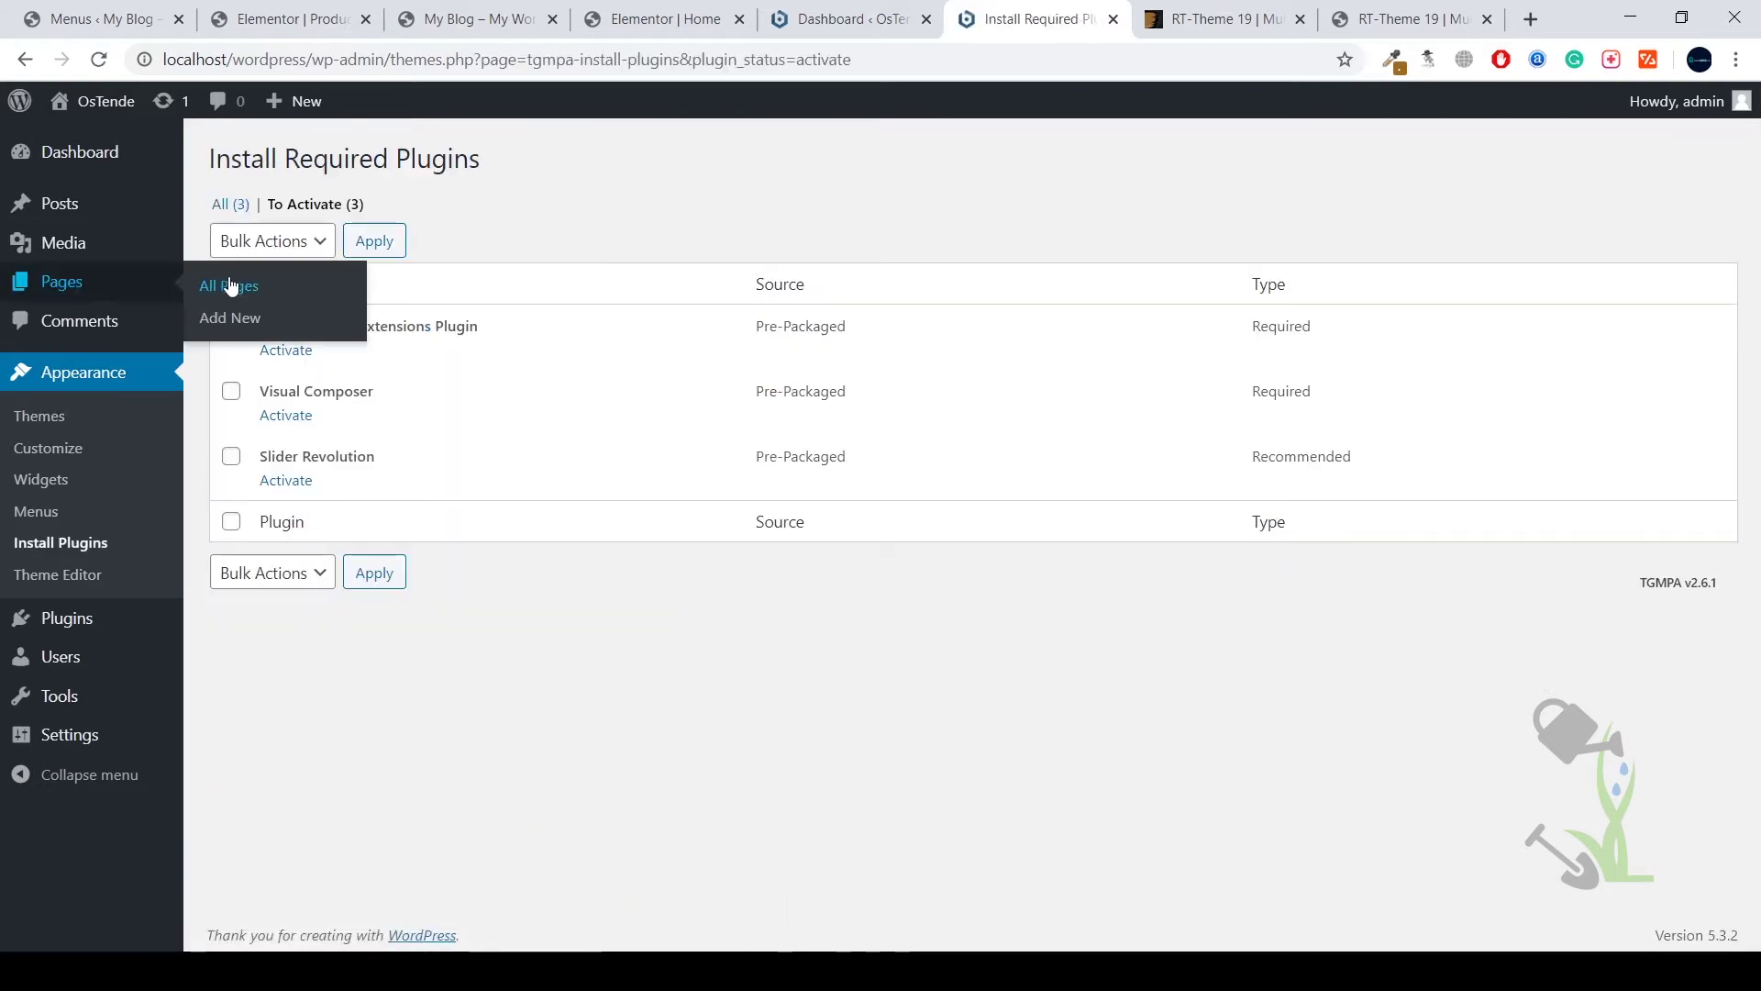
left_click(230, 284)
left_click(270, 241)
left_click(252, 316)
left_click(383, 252)
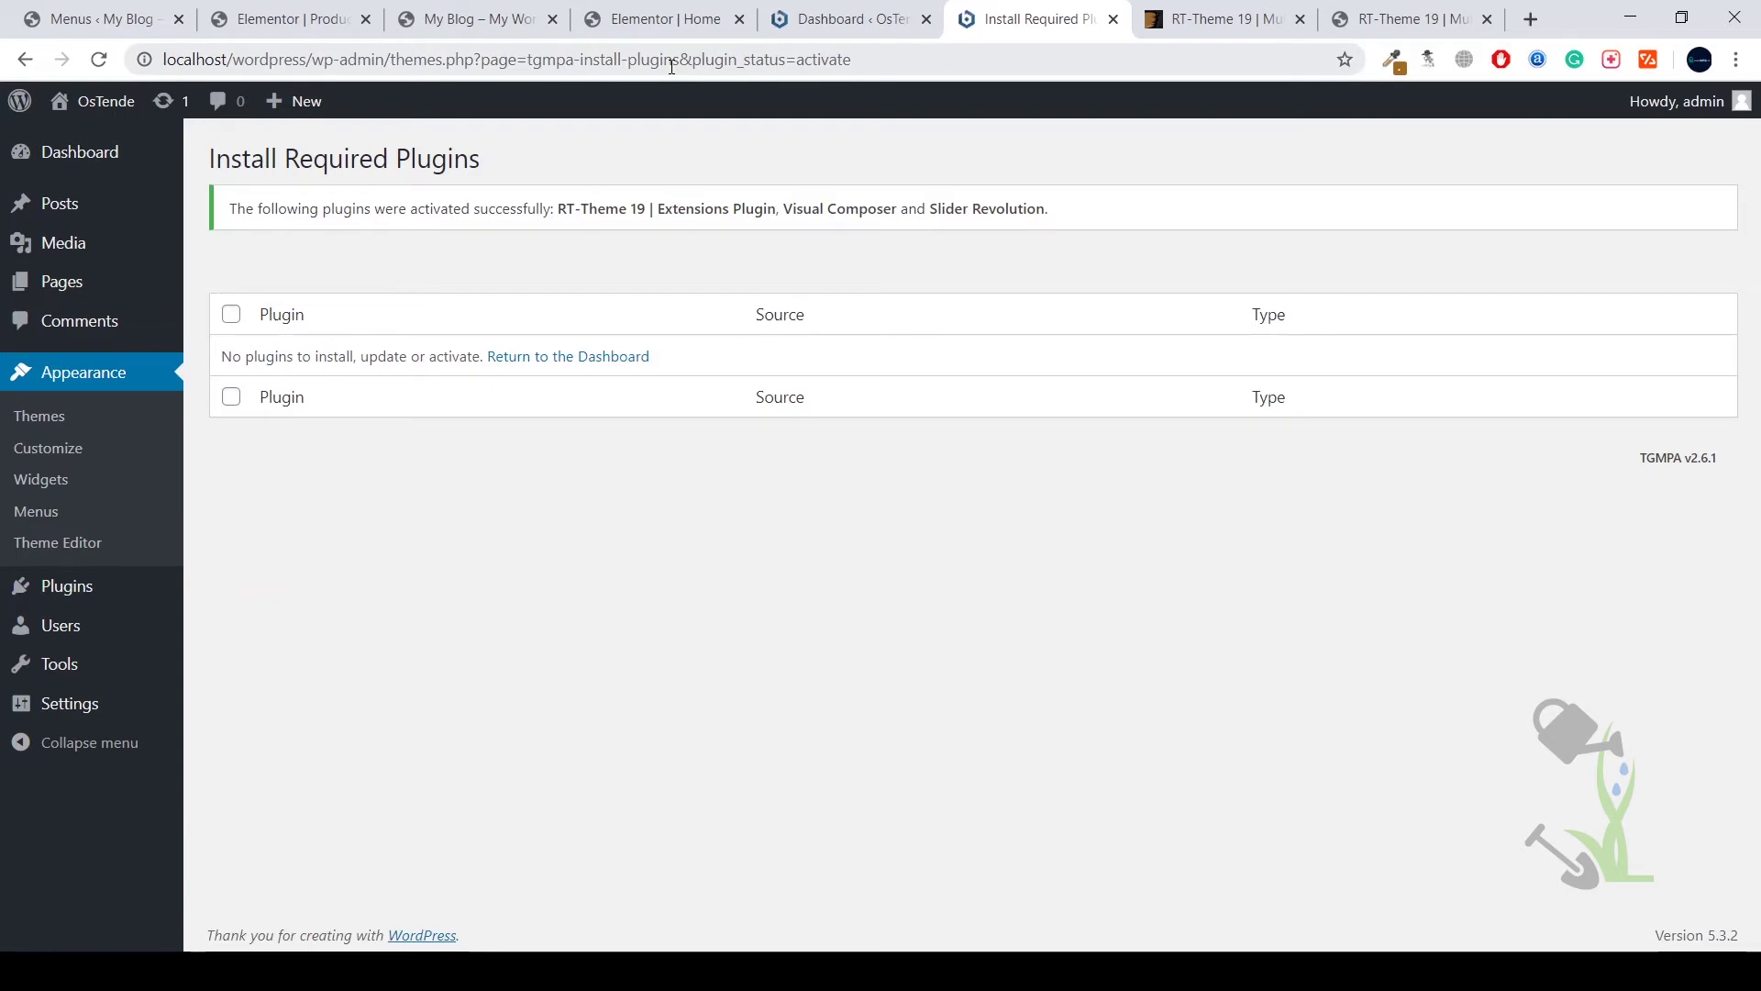
Leave the WPBakery welcome screen and go to RT-Theme 19's Demo Import page.
left_click(70, 421)
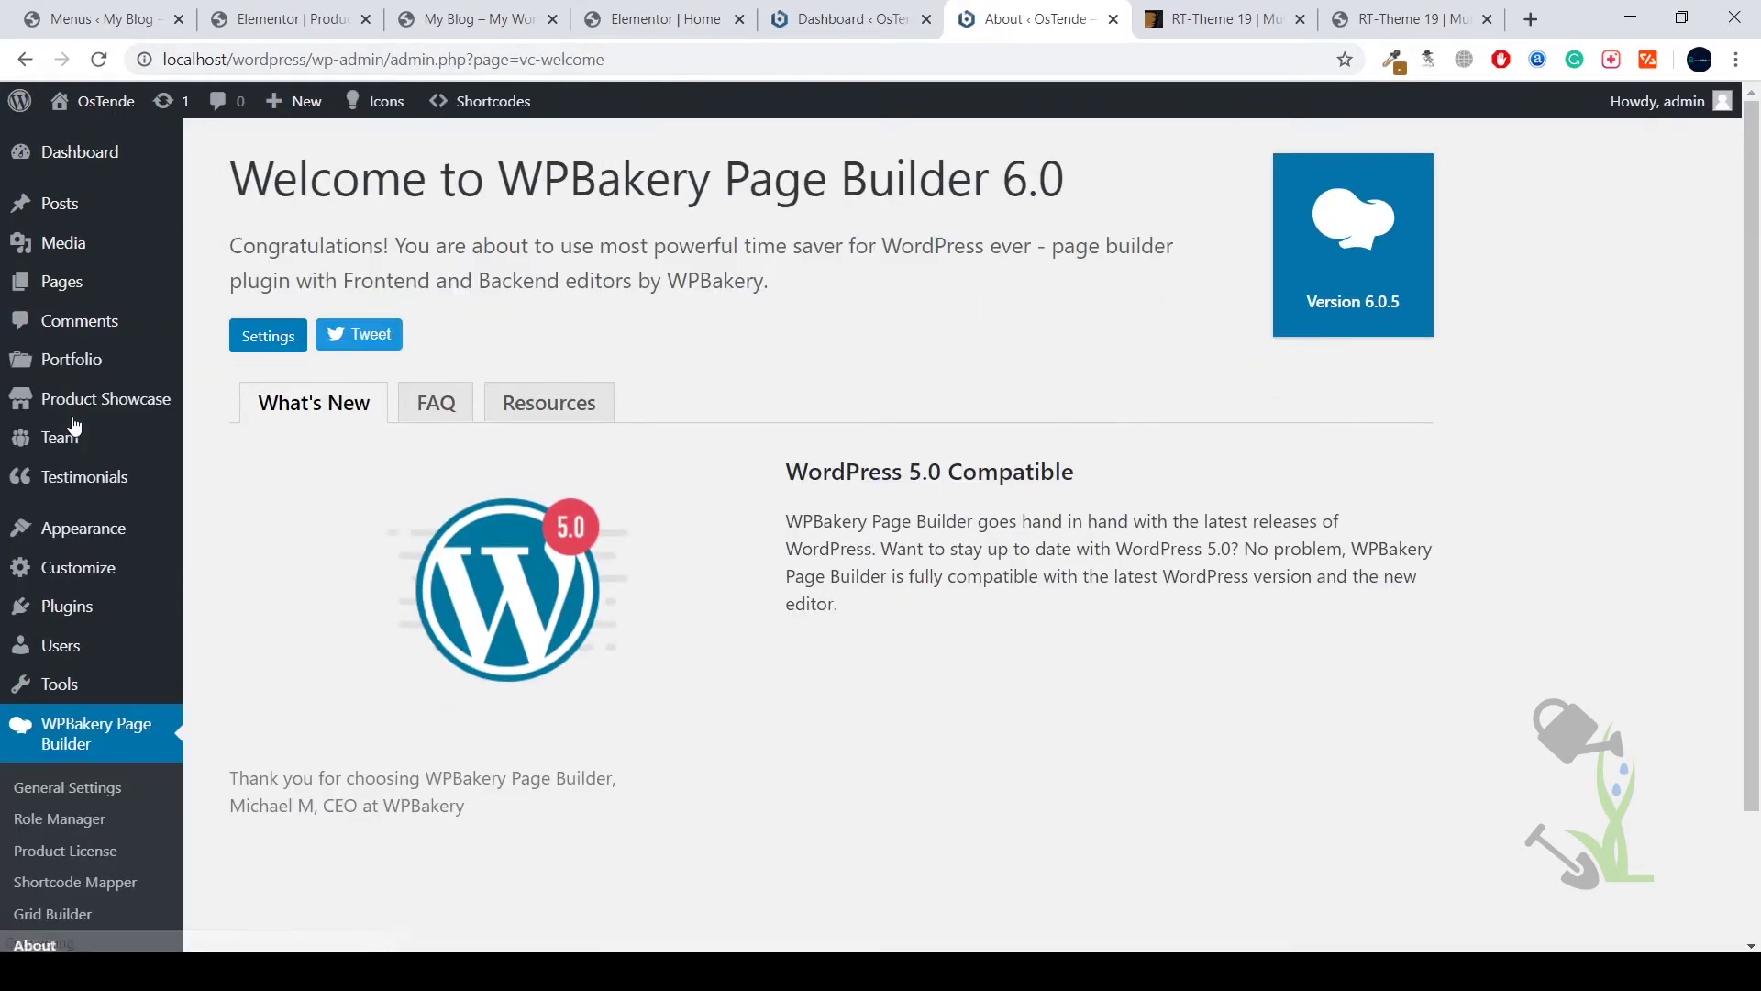
scroll(82, 477, "down", 1)
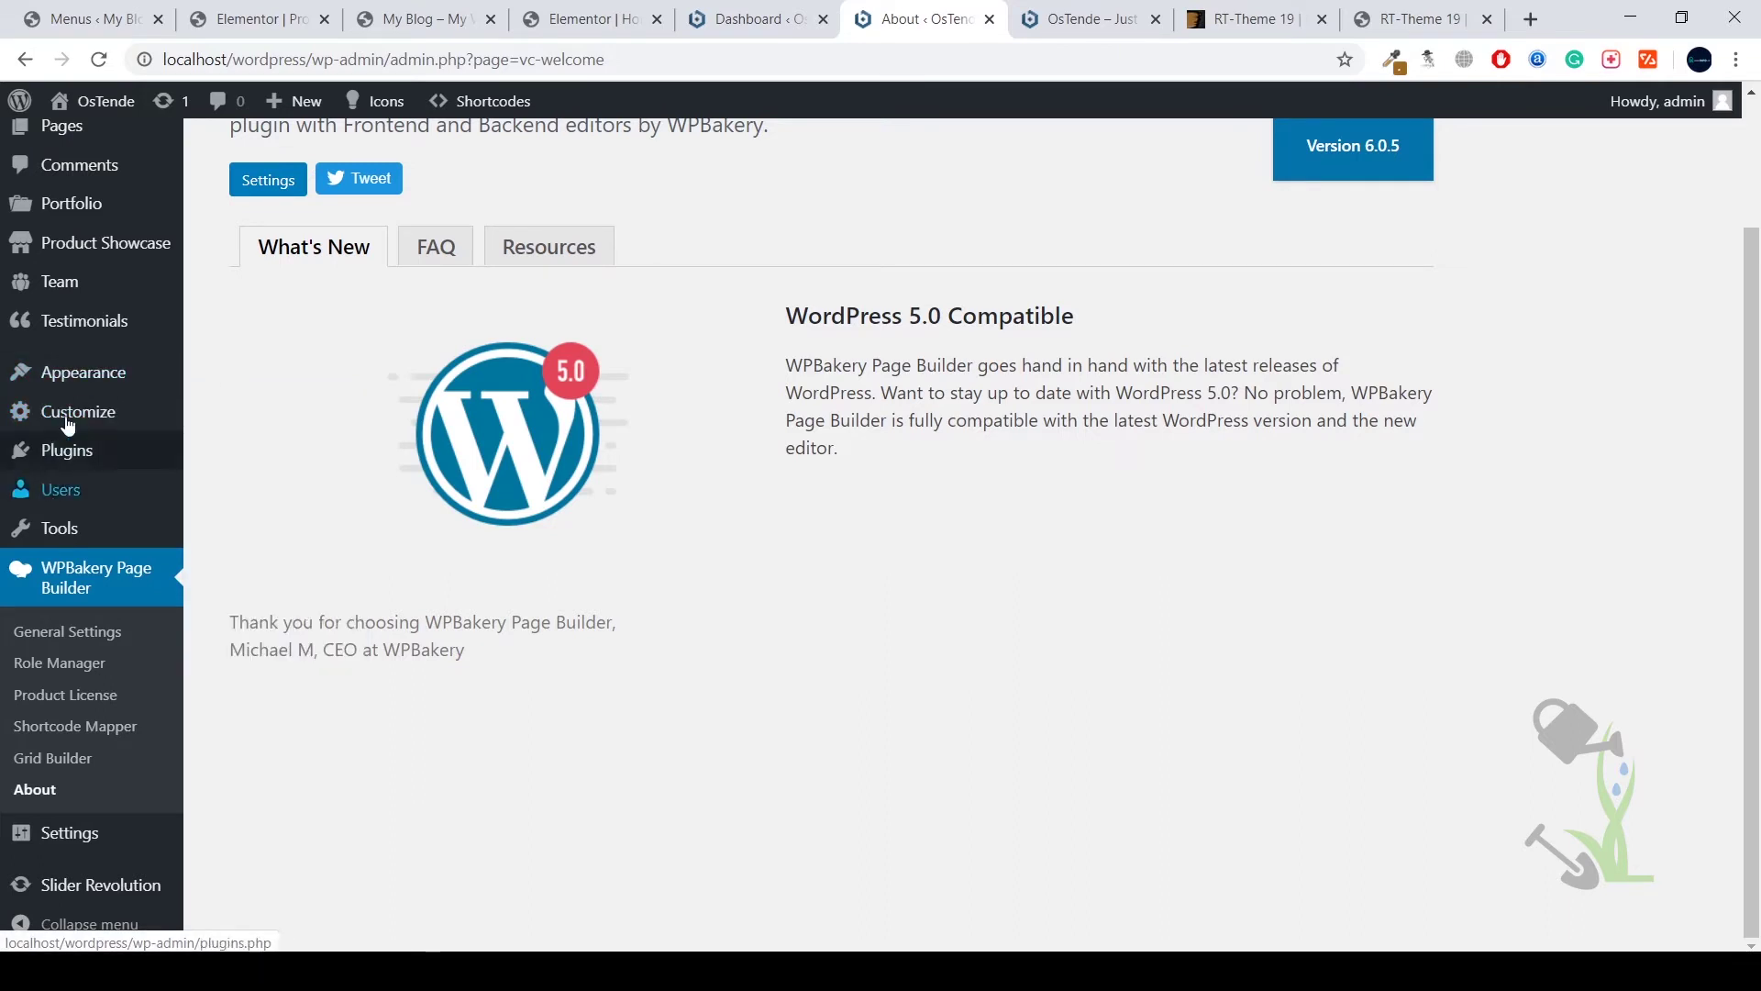
mouse_move(77, 412)
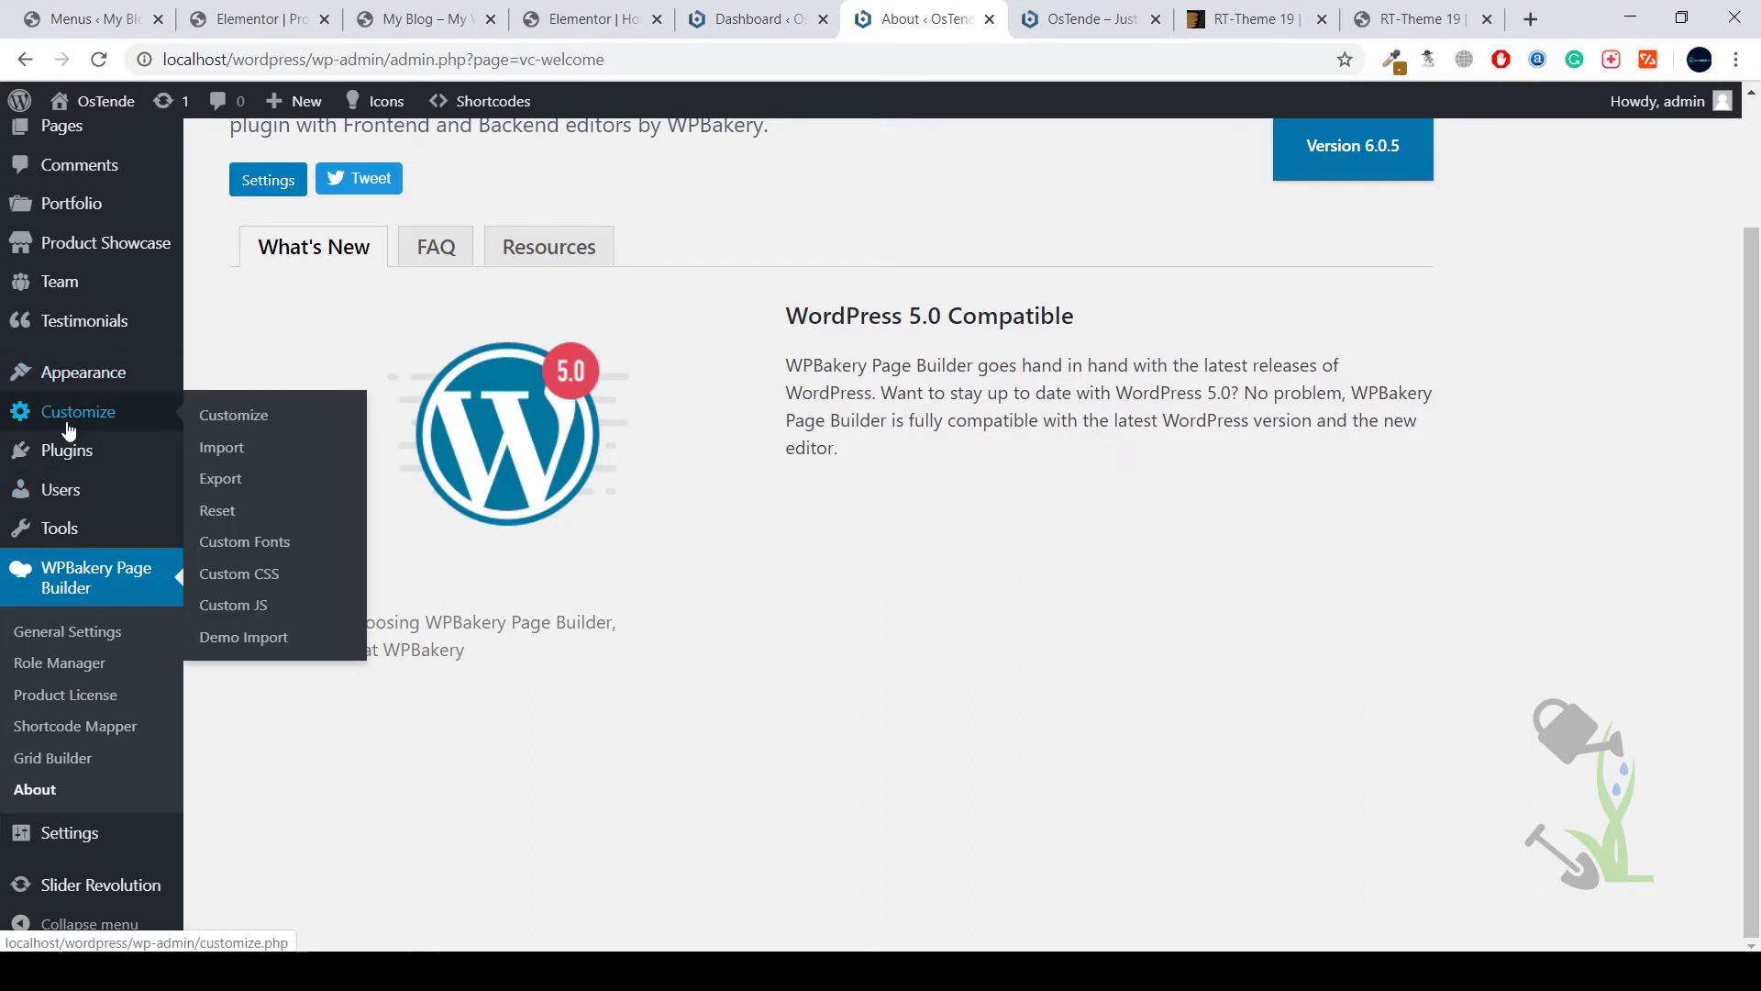
left_click(265, 643)
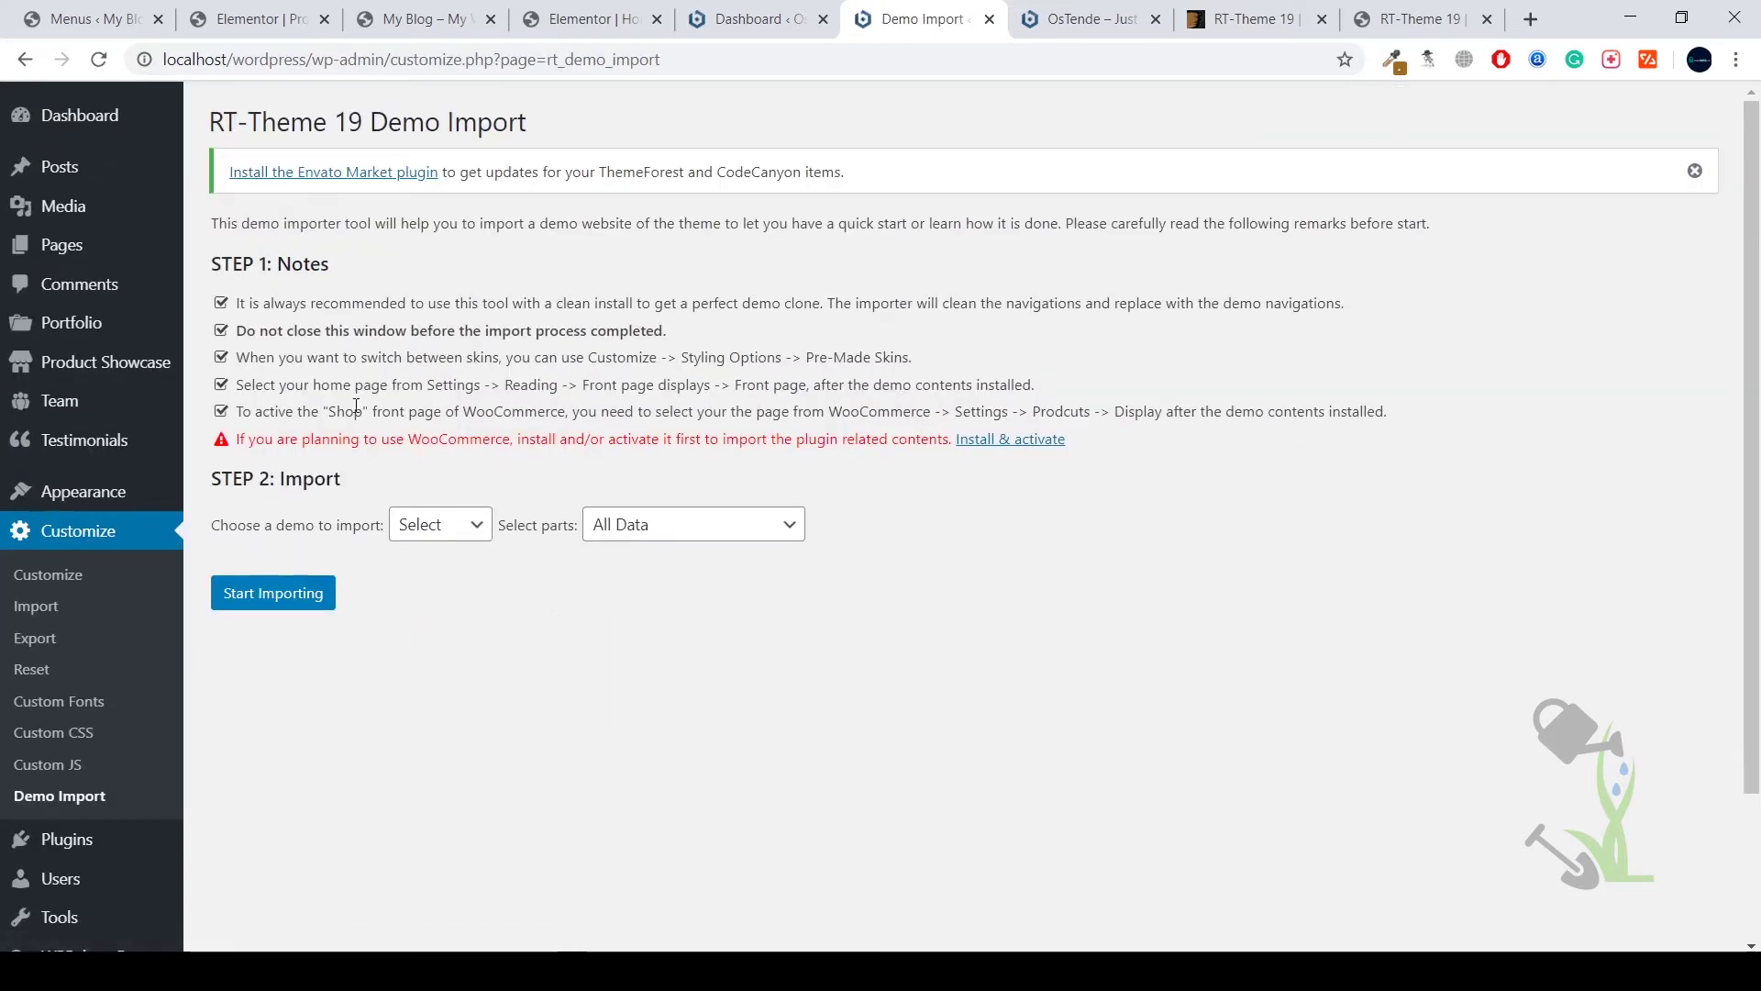
Preview Demo 1, Demo 7 and Demo 11, then choose Demo 12 (Agency) with All Data.
left_click(481, 527)
left_click(480, 566)
scroll(472, 549, "down", 3)
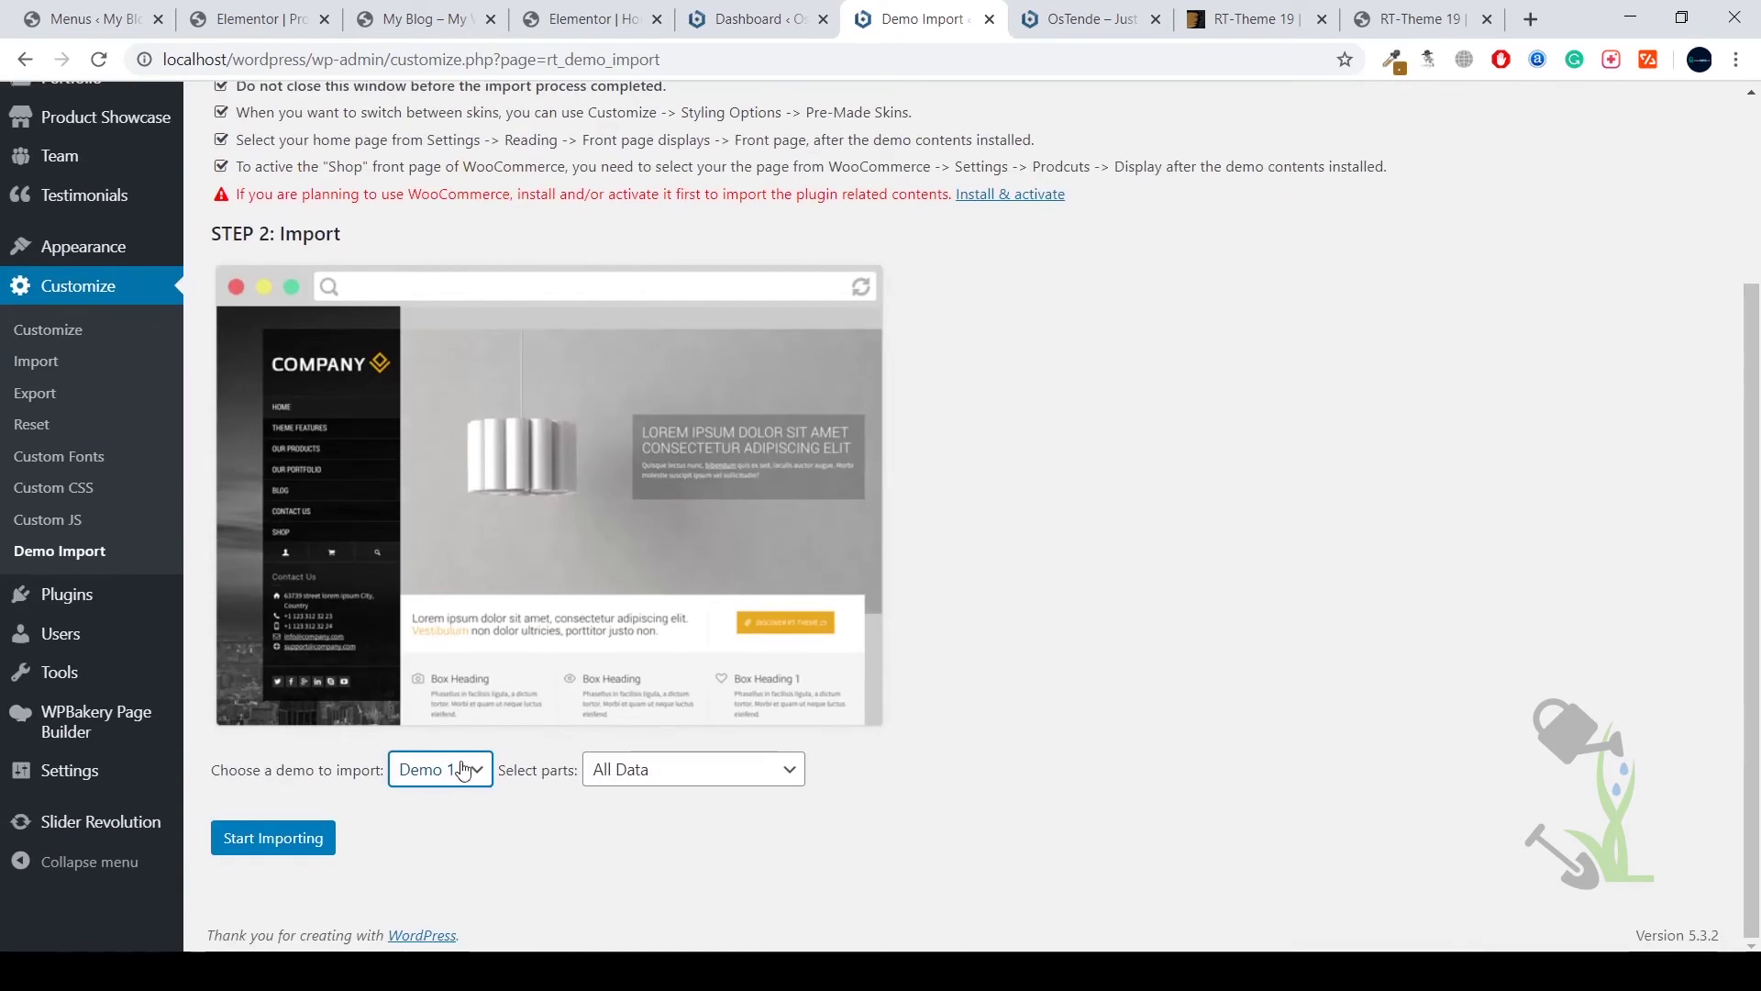
left_click(466, 765)
left_click(444, 603)
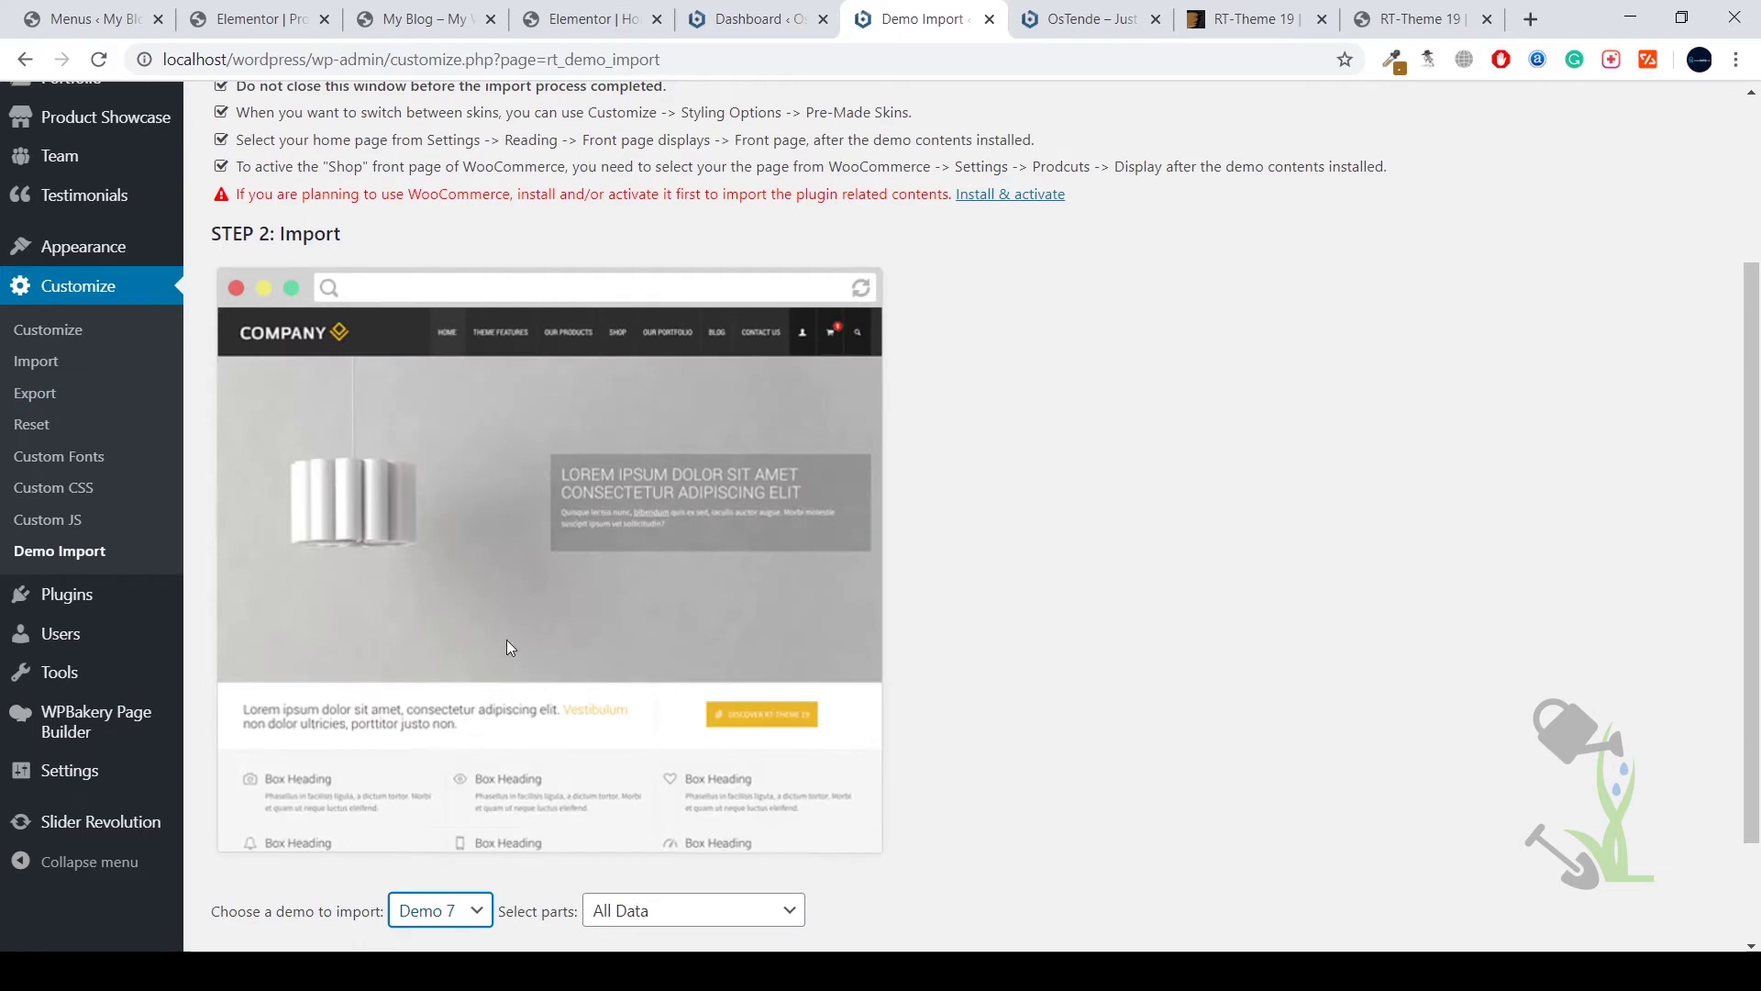
scroll(487, 556, "down", 2)
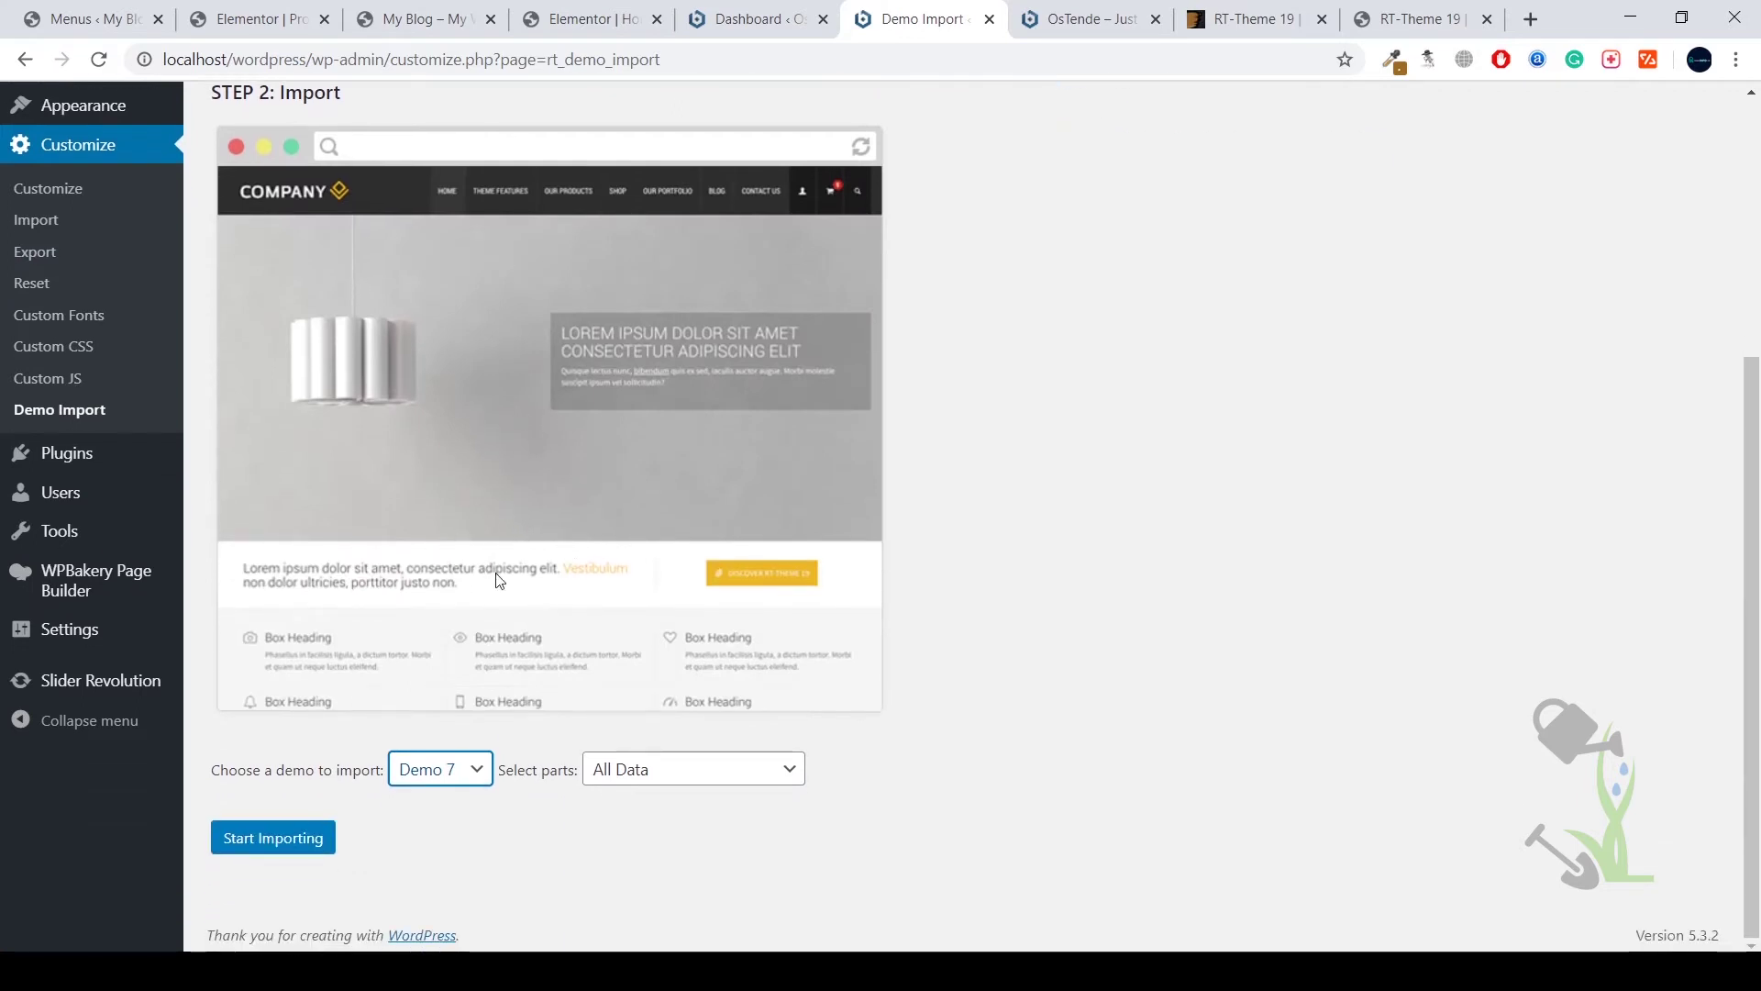
left_click(467, 769)
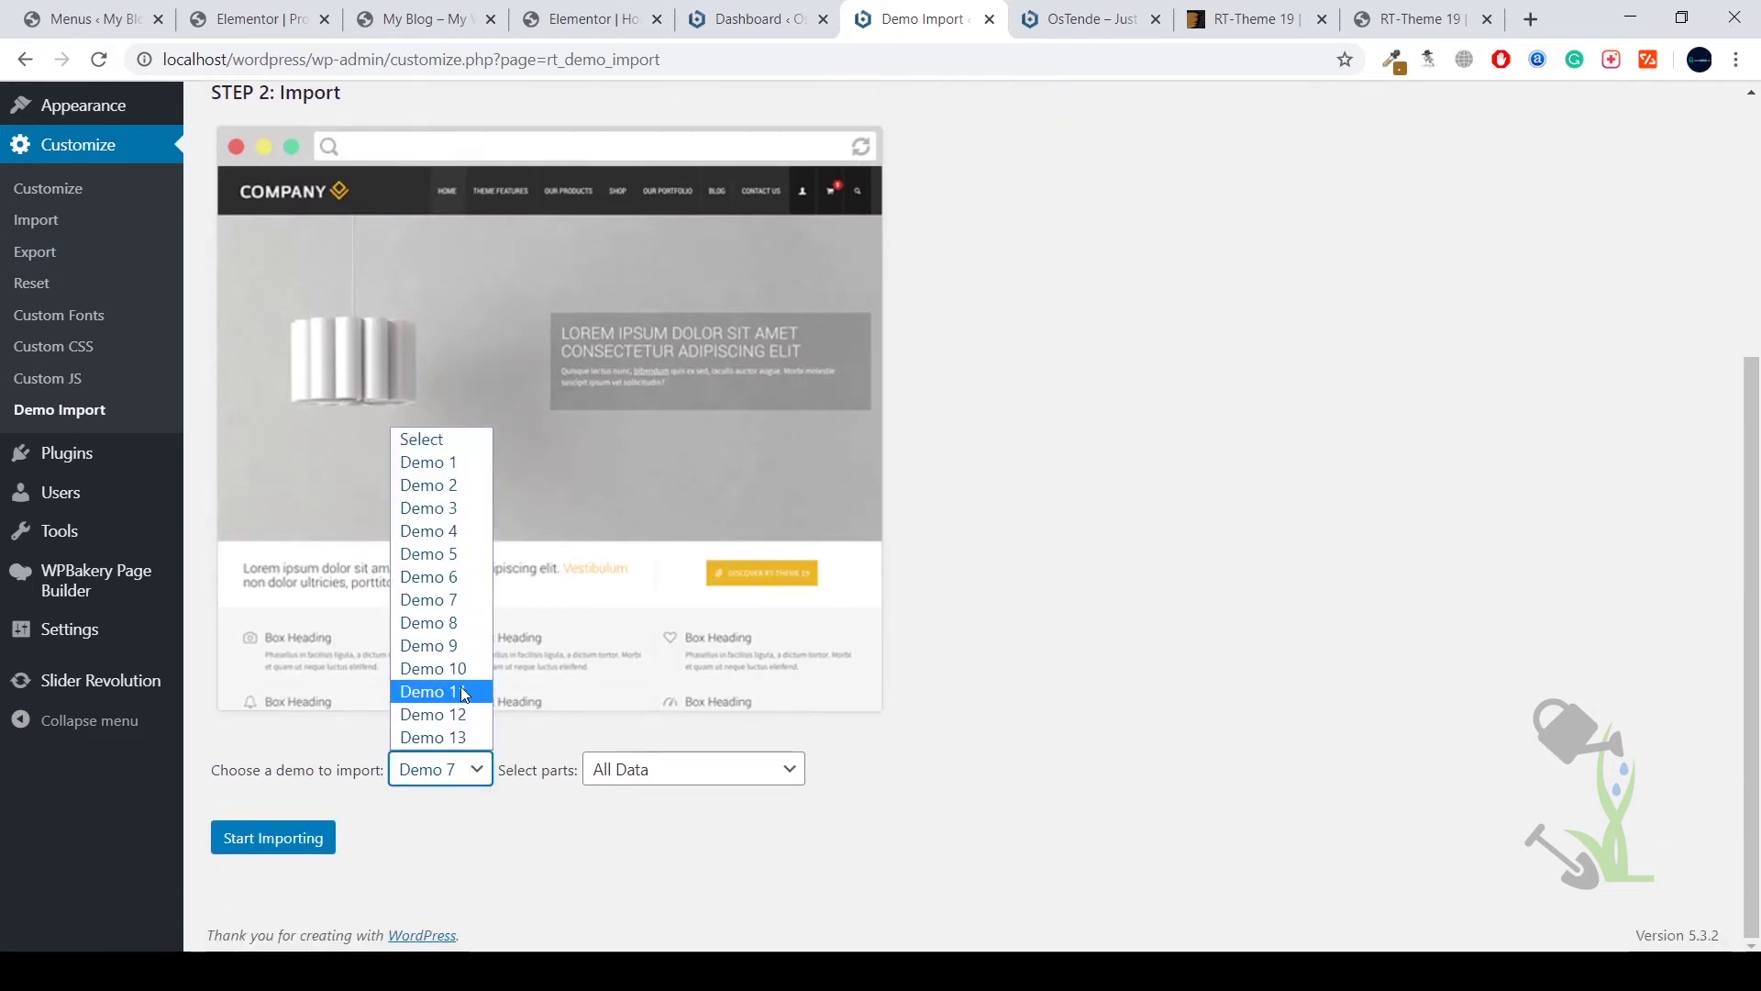
left_click(461, 690)
left_click(469, 770)
left_click(478, 715)
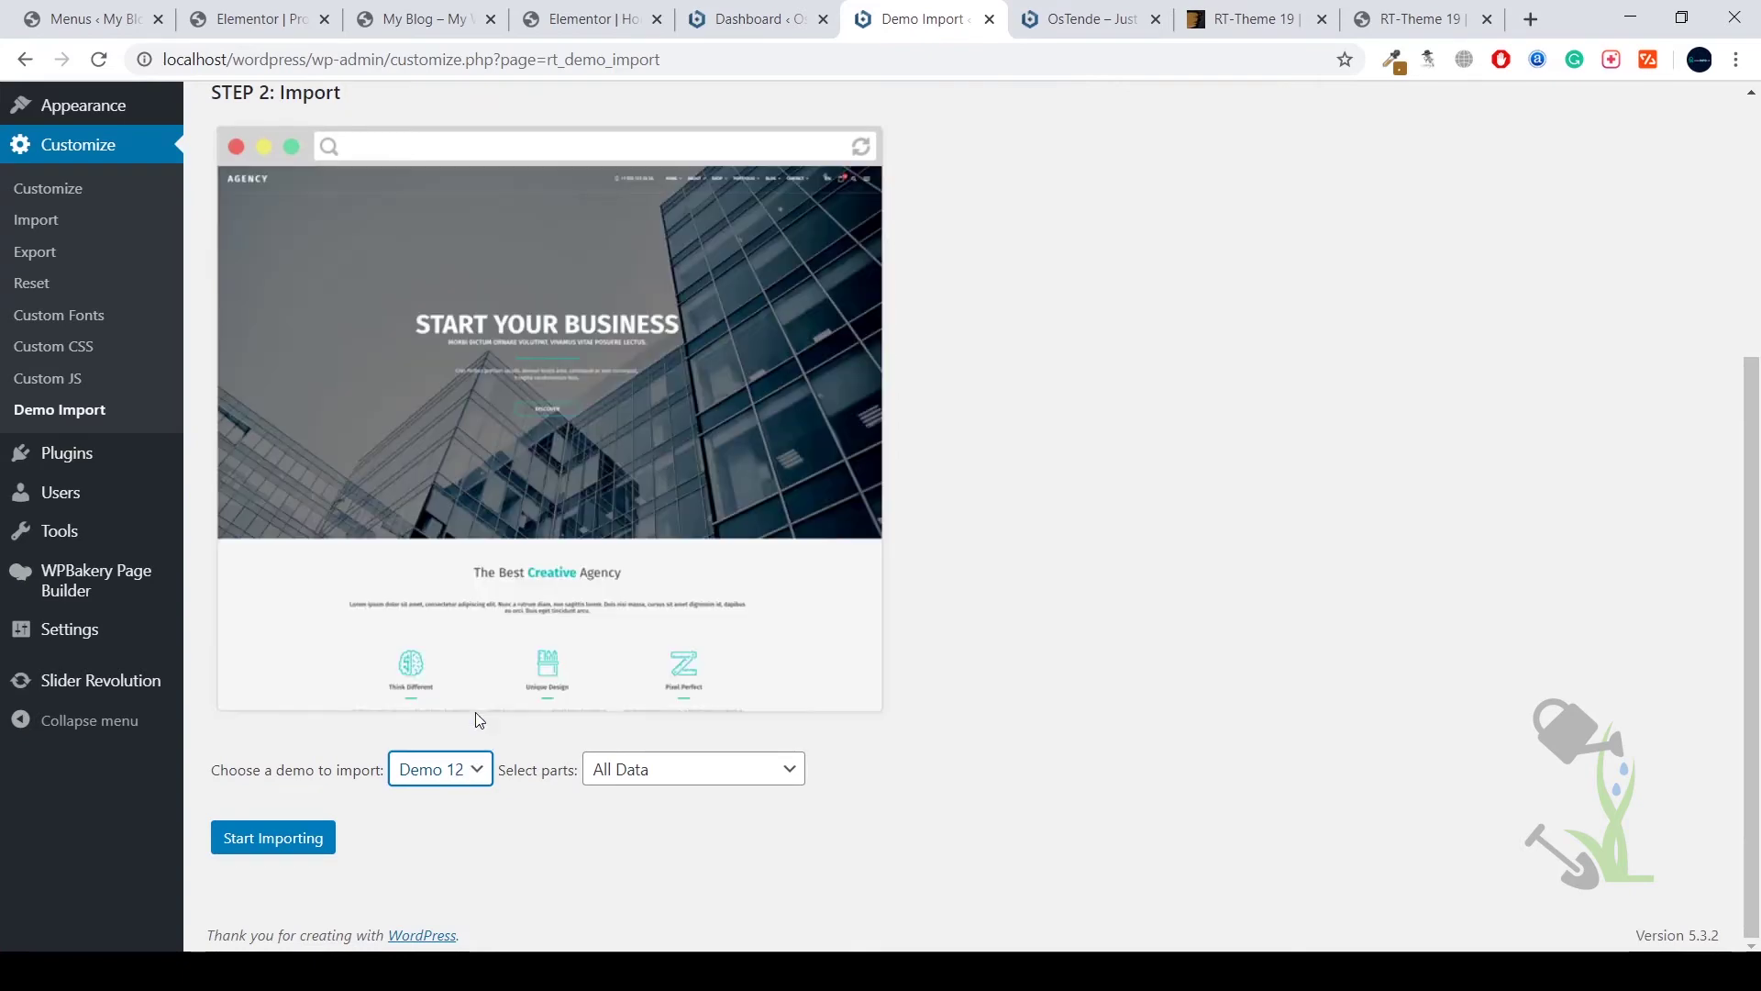
scroll(477, 720, "up", 3)
scroll(637, 618, "down", 3)
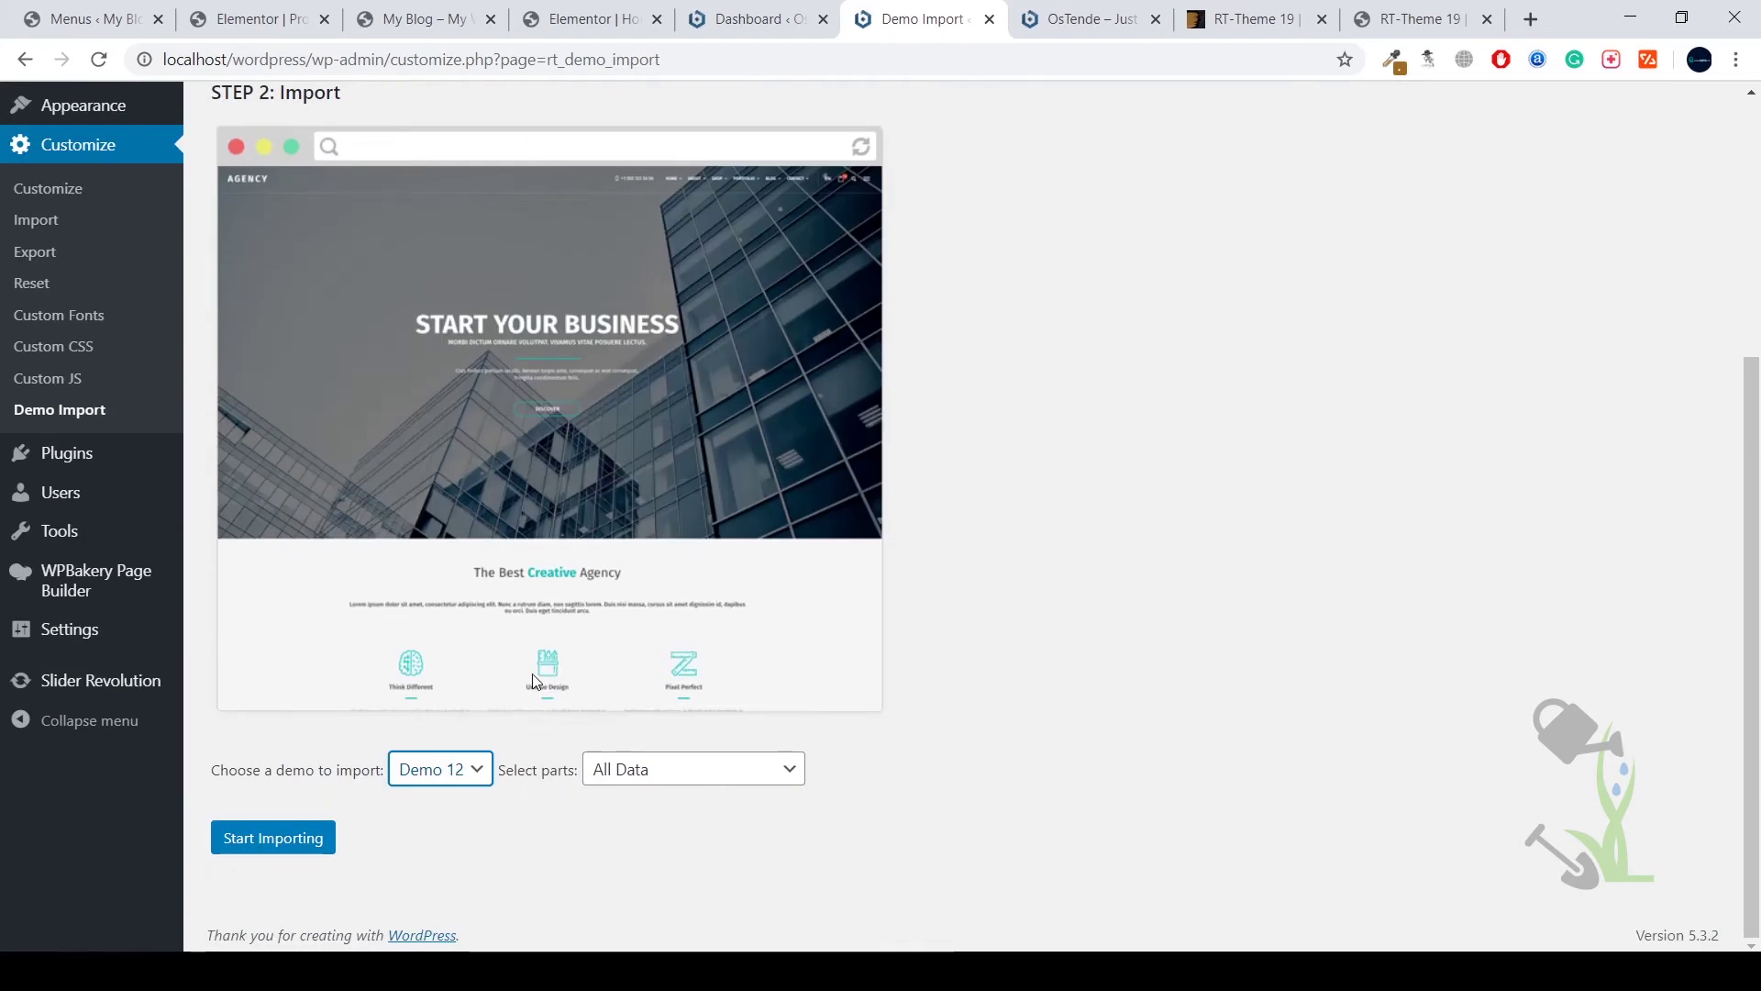
Start the Demo 12 import and wait for contents, widgets, theme options and sliders to finish.
left_click(269, 834)
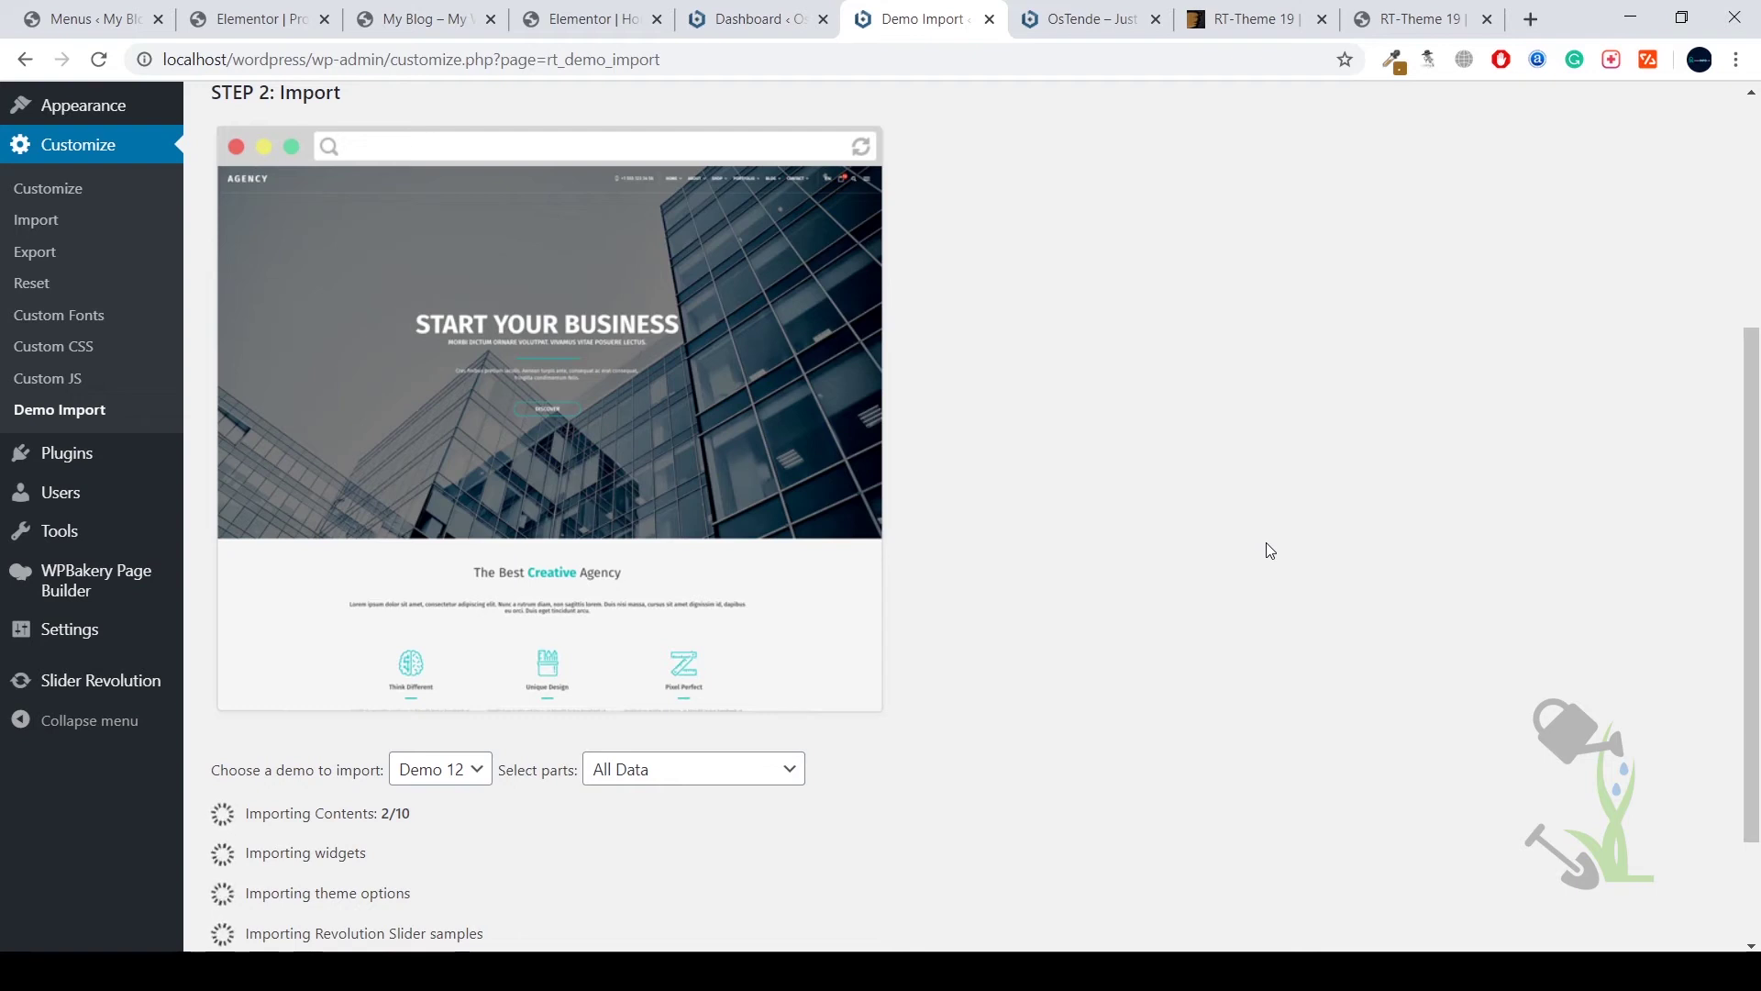
scroll(1196, 510, "down", 1)
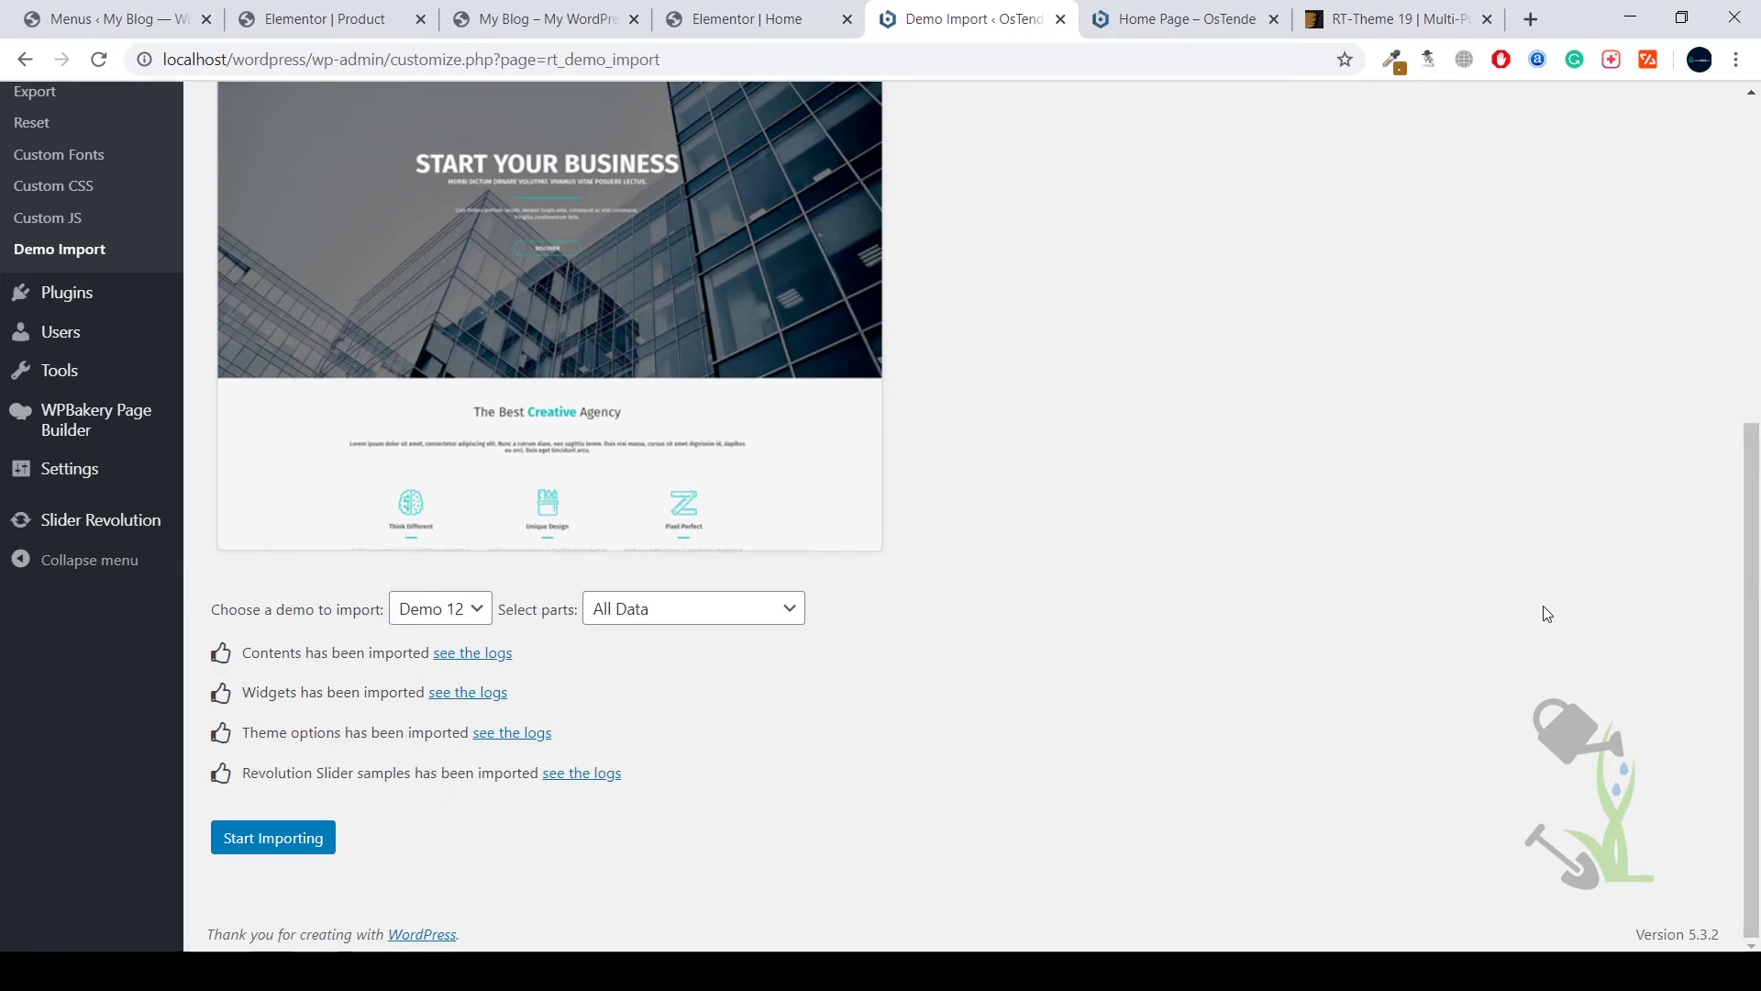
scroll(1053, 302, "up", 2)
scroll(1053, 302, "up", 2)
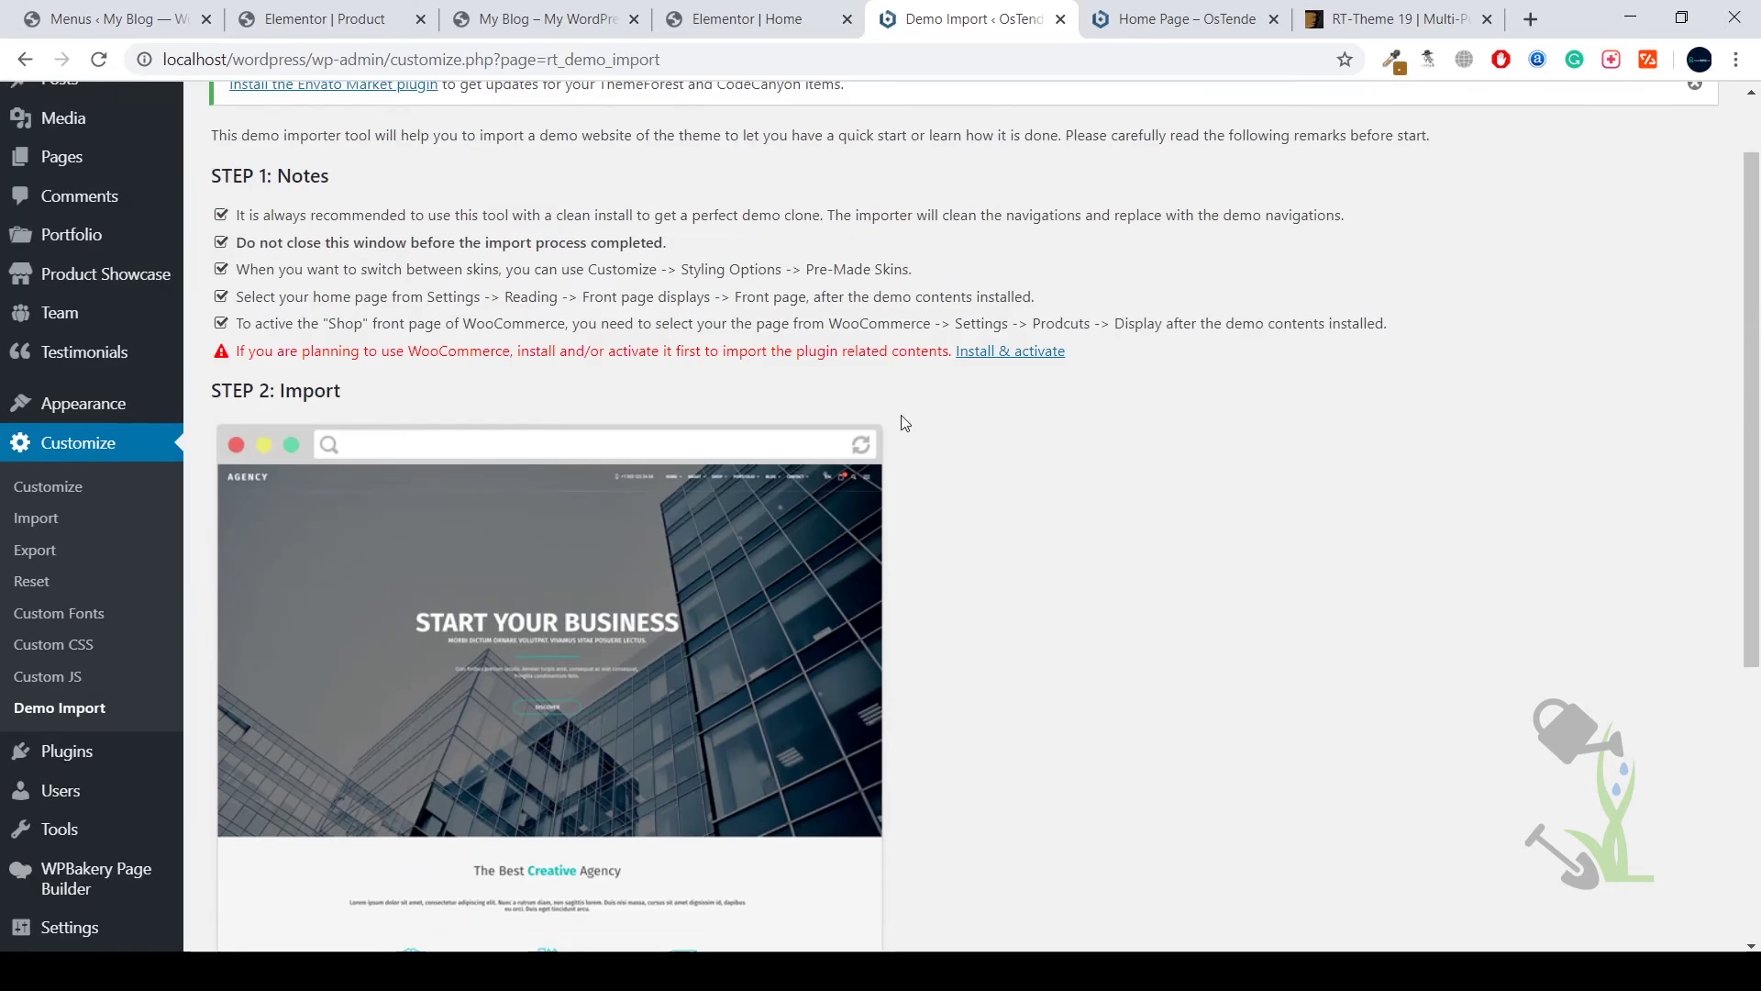
scroll(837, 405, "up", 1)
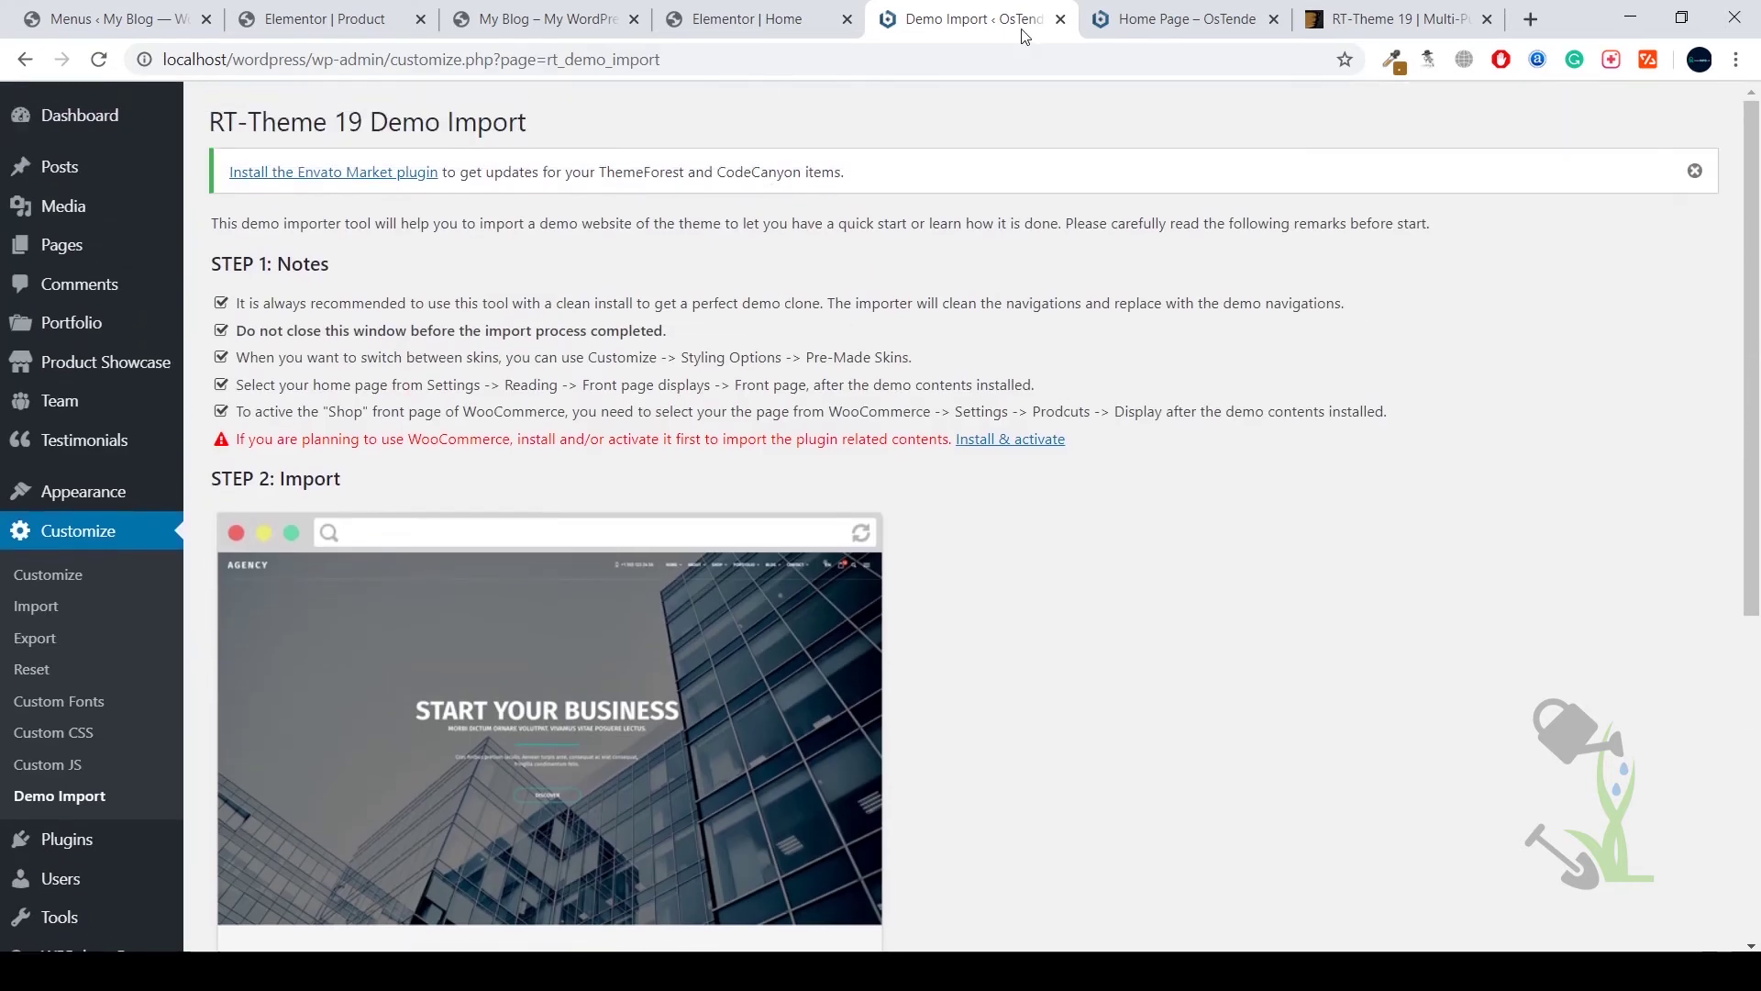
Go to the admin Dashboard on the way to the live Agency site.
left_click(91, 125)
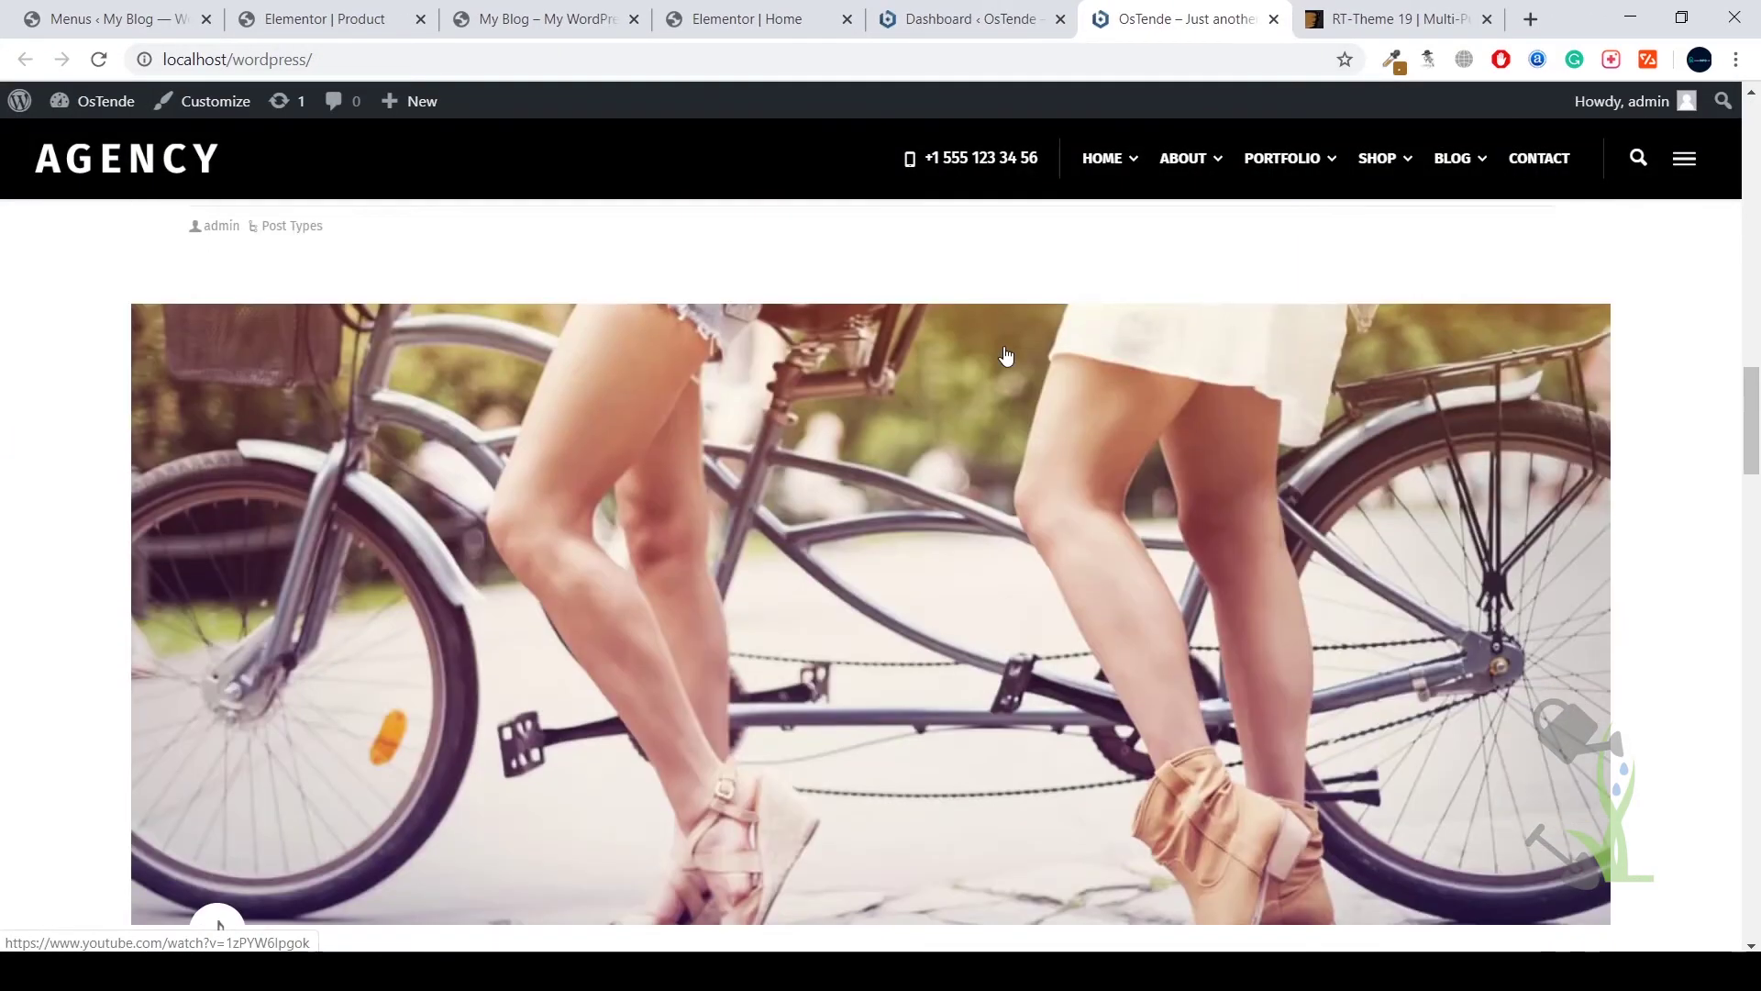
scroll(1006, 356, "up", 5)
scroll(993, 354, "up", 10)
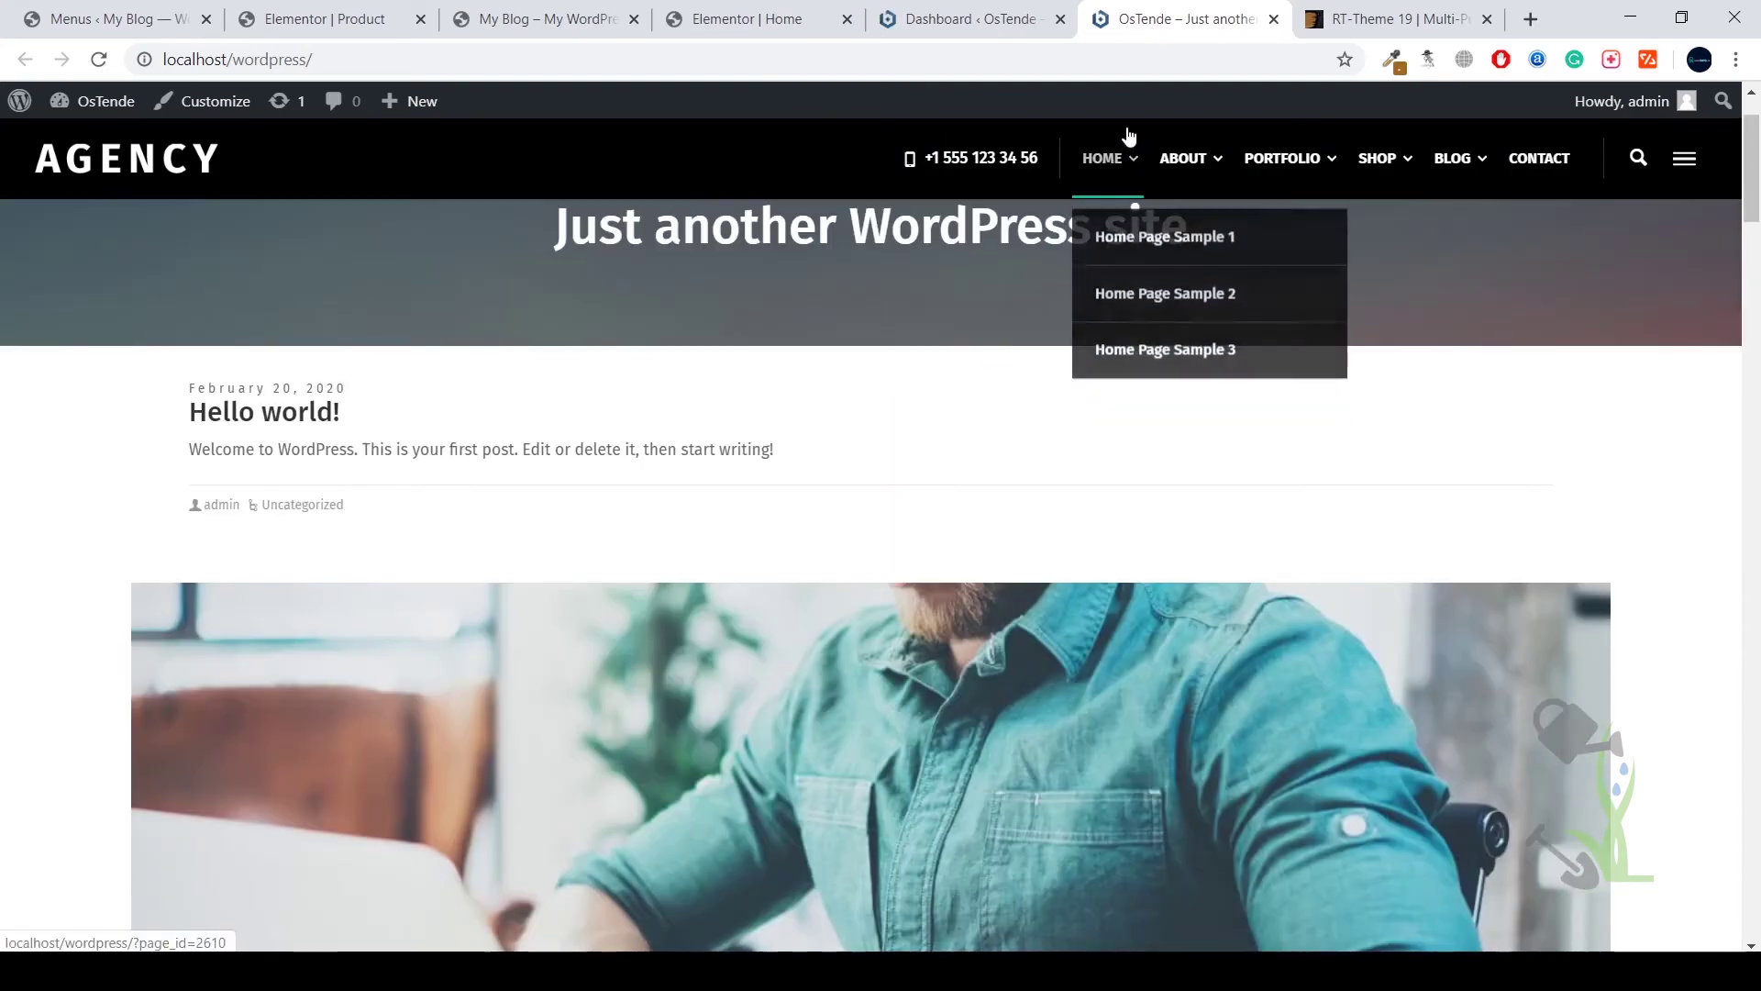
Open the Agency demo home page and return to its tab to browse to the footer.
left_click(1101, 169)
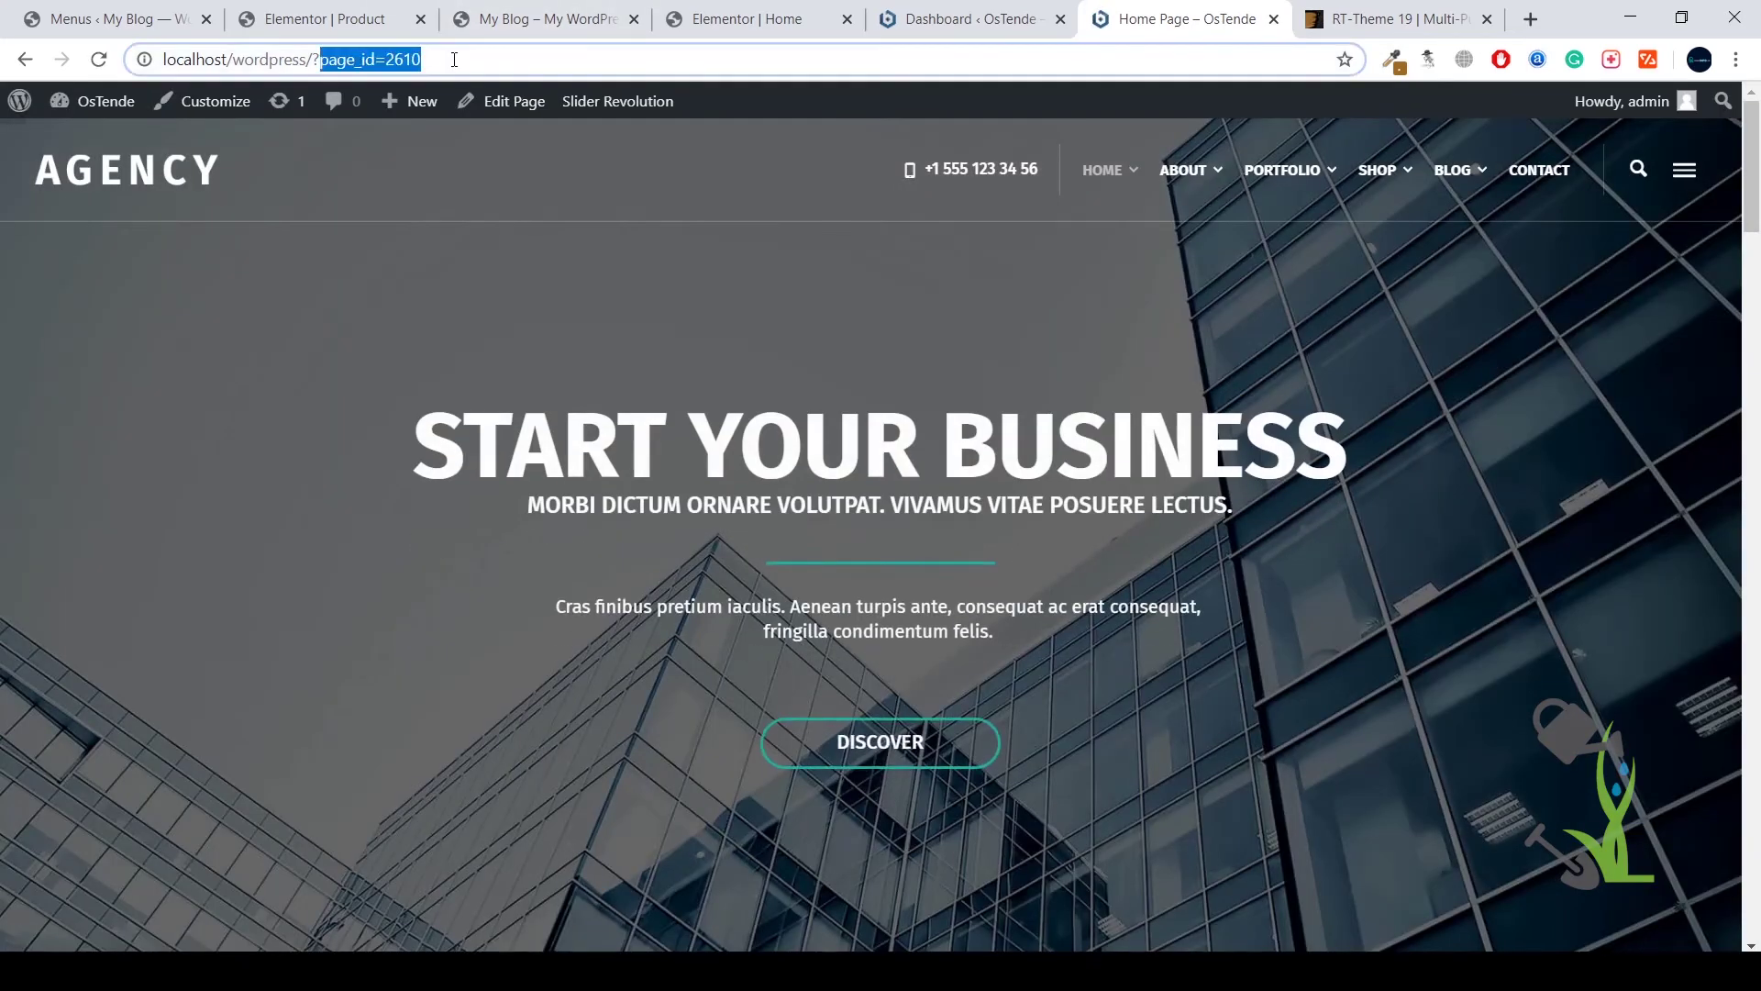
left_click(963, 19)
mouse_move(69, 862)
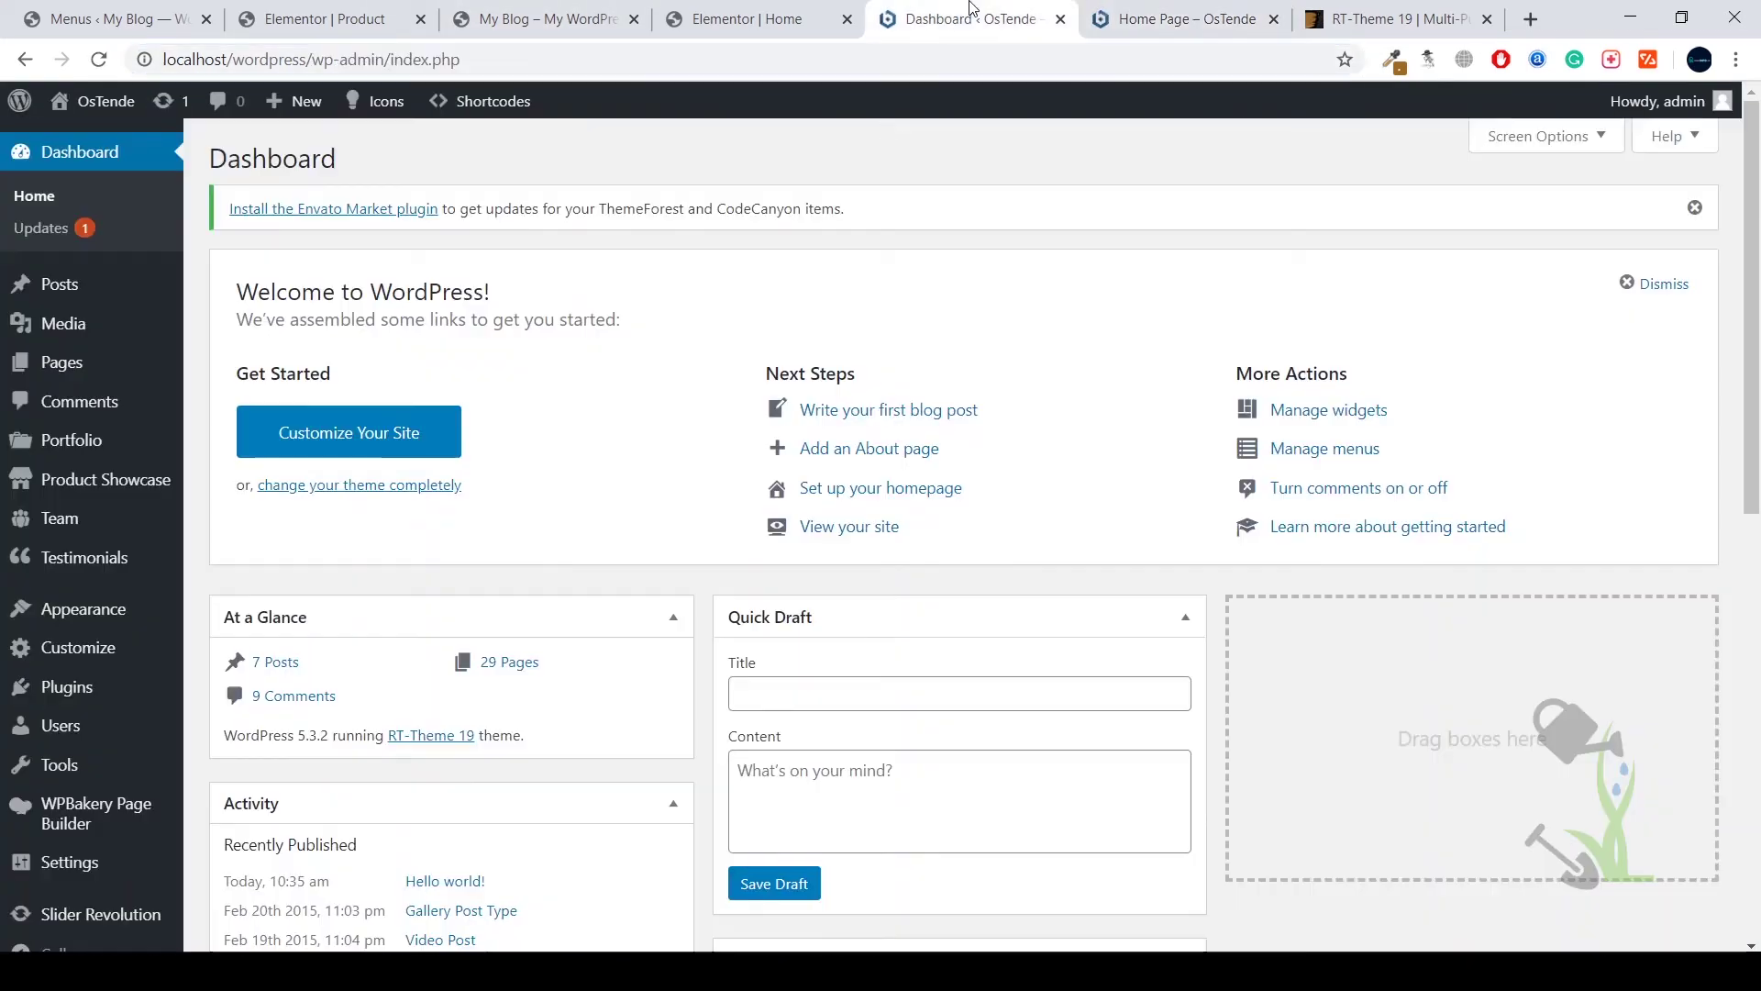
scroll(69, 846, "down", 1)
scroll(69, 846, "down", 3)
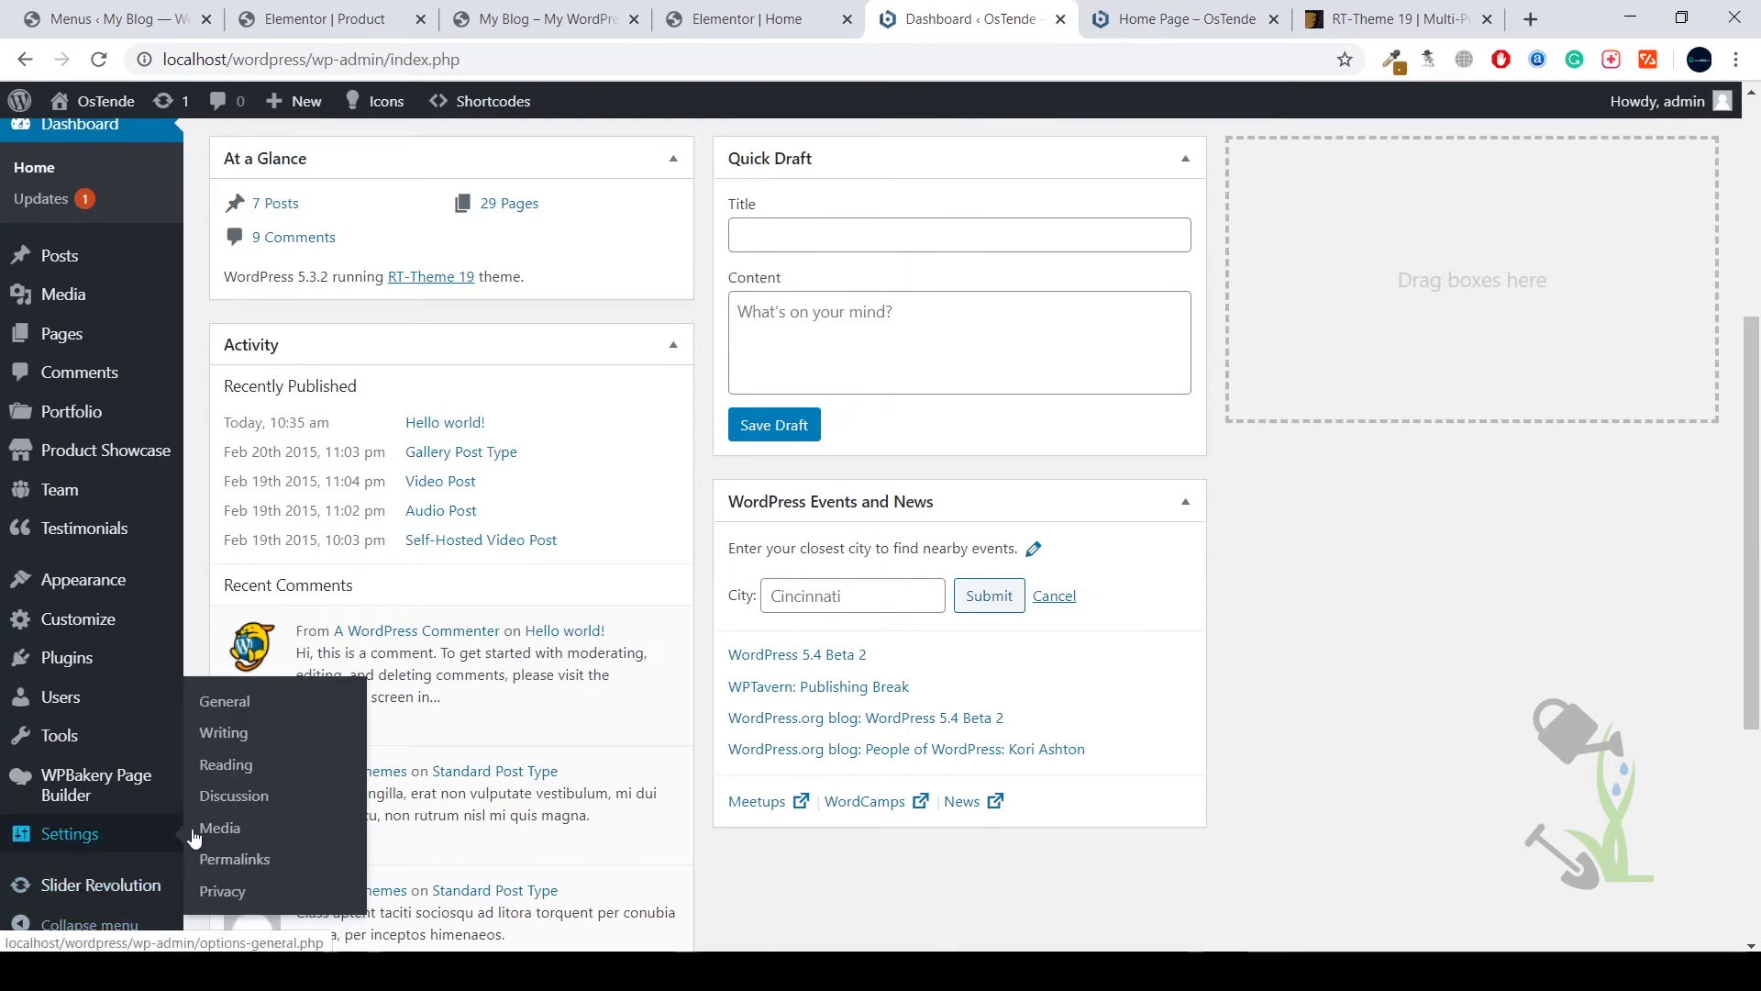
left_click(1177, 19)
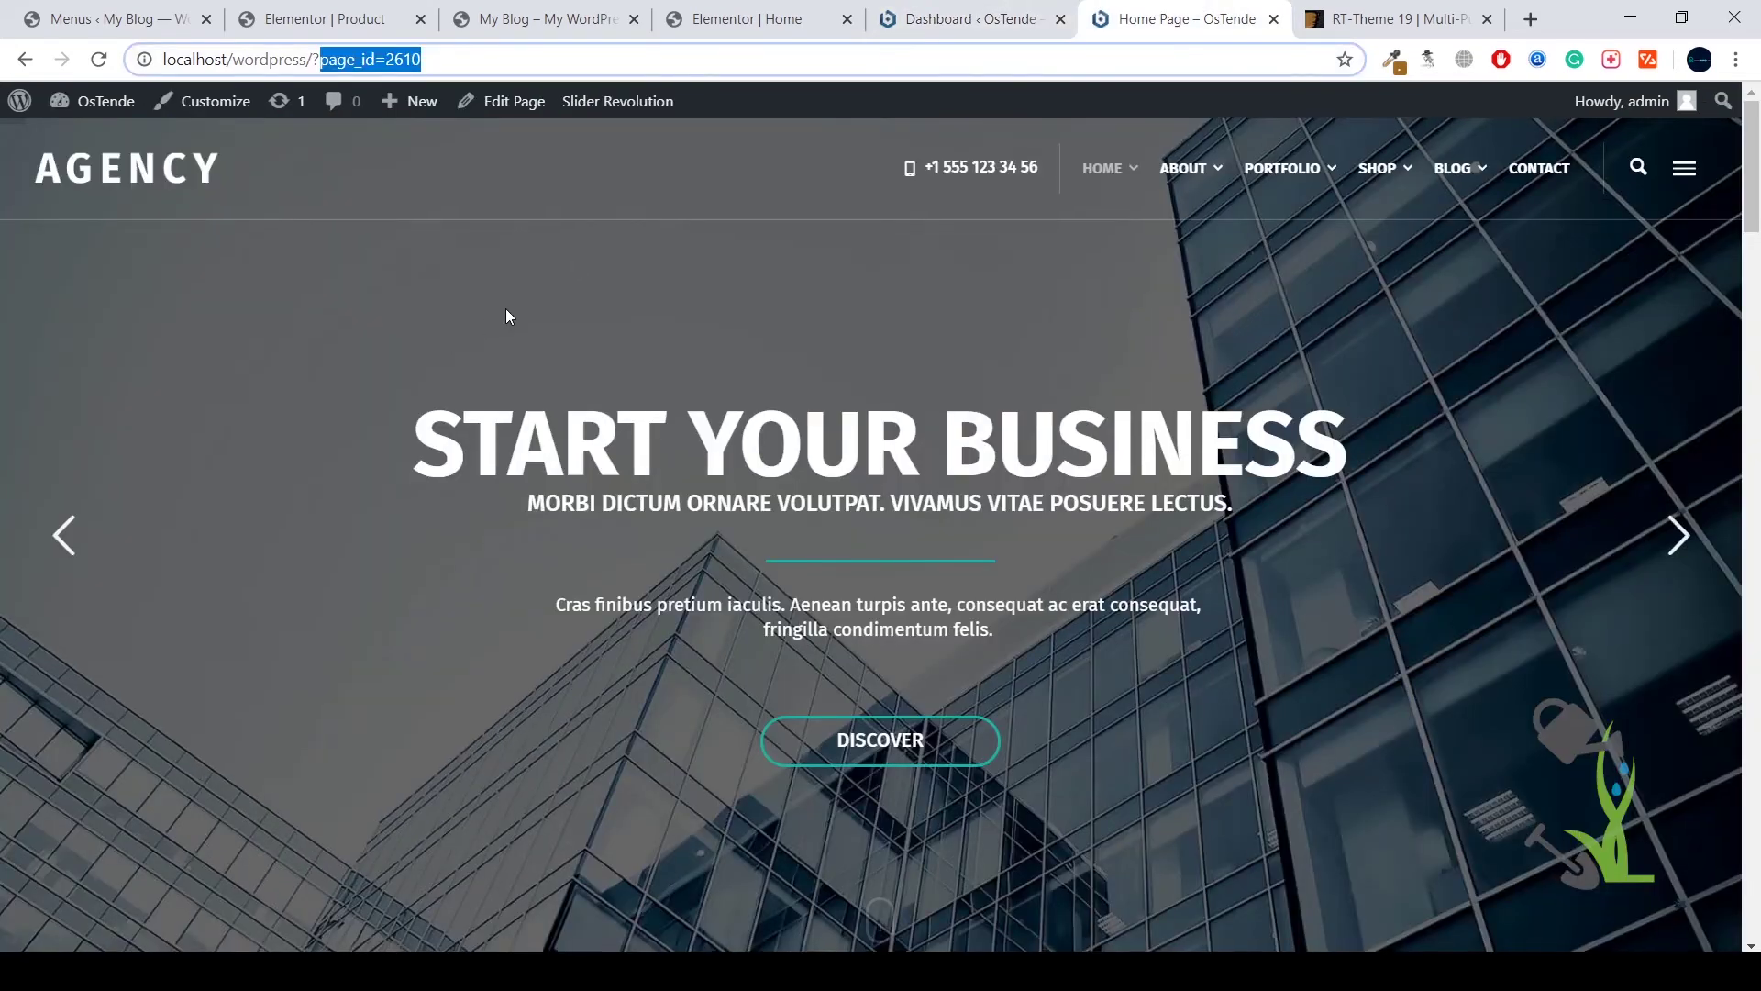
scroll(506, 316, "down", 5)
scroll(505, 317, "up", 5)
scroll(505, 316, "down", 3)
scroll(504, 317, "down", 5)
scroll(505, 316, "down", 3)
scroll(504, 317, "down", 4)
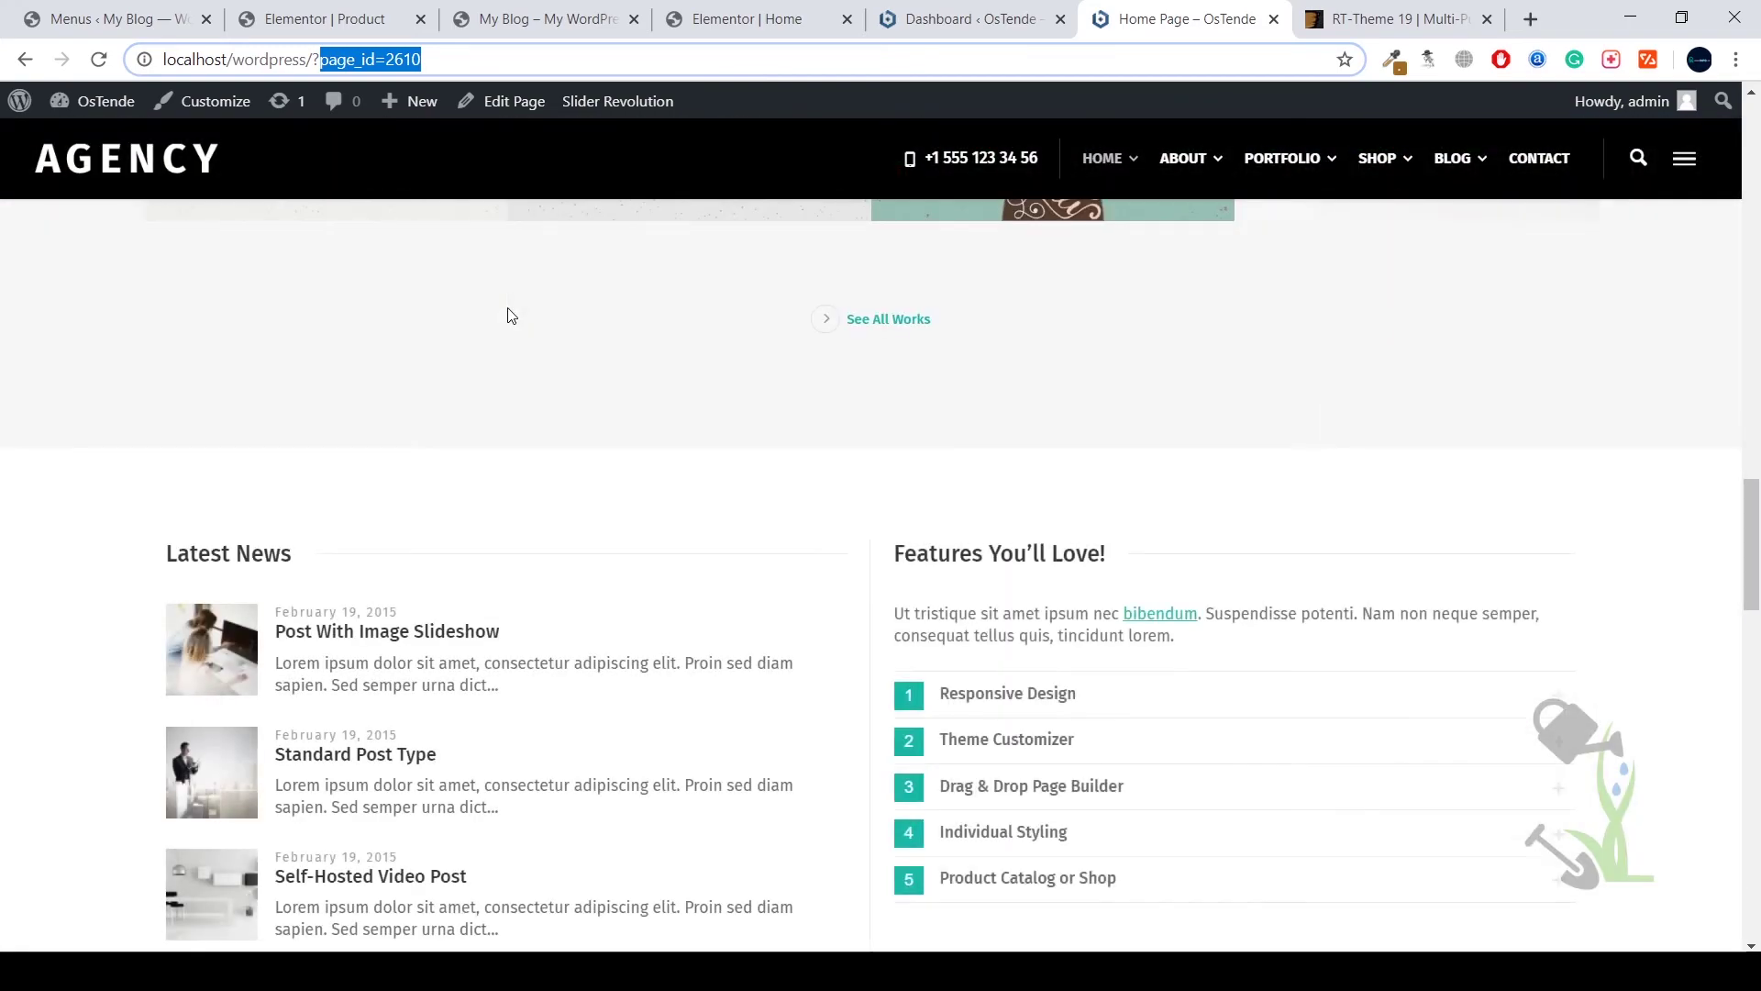
scroll(508, 317, "down", 1)
scroll(508, 317, "down", 5)
scroll(508, 317, "down", 4)
scroll(508, 314, "down", 2)
right_click(675, 796)
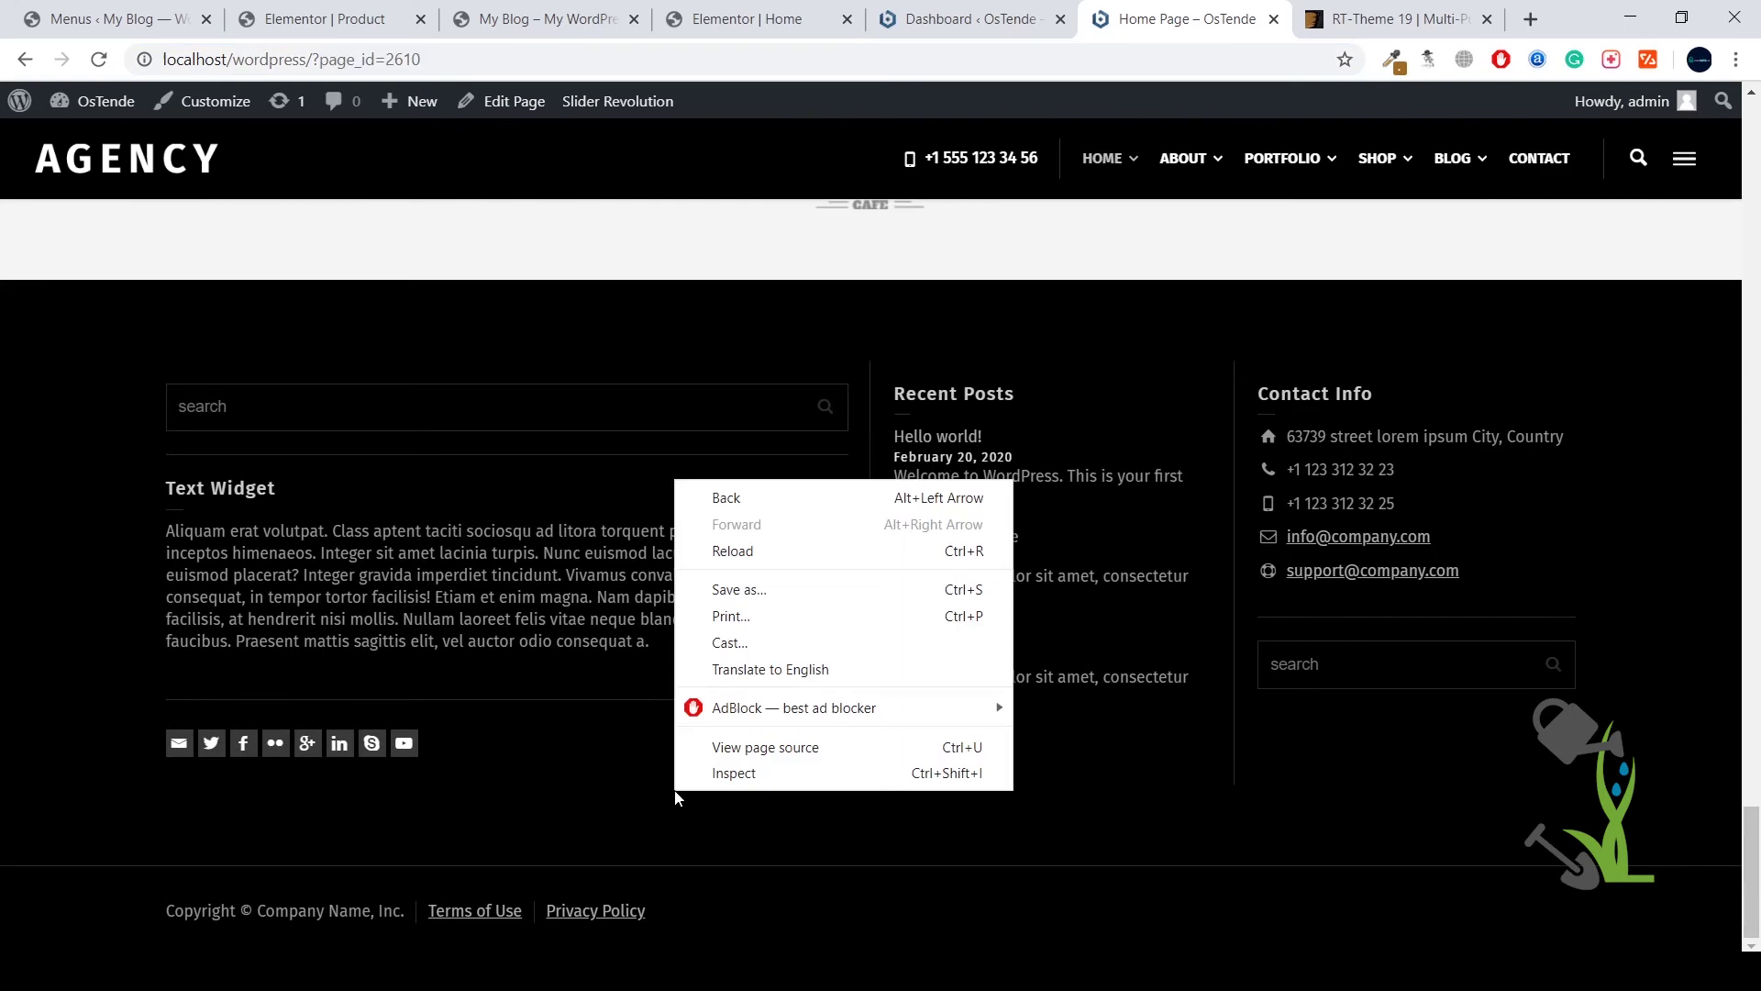
left_click(824, 774)
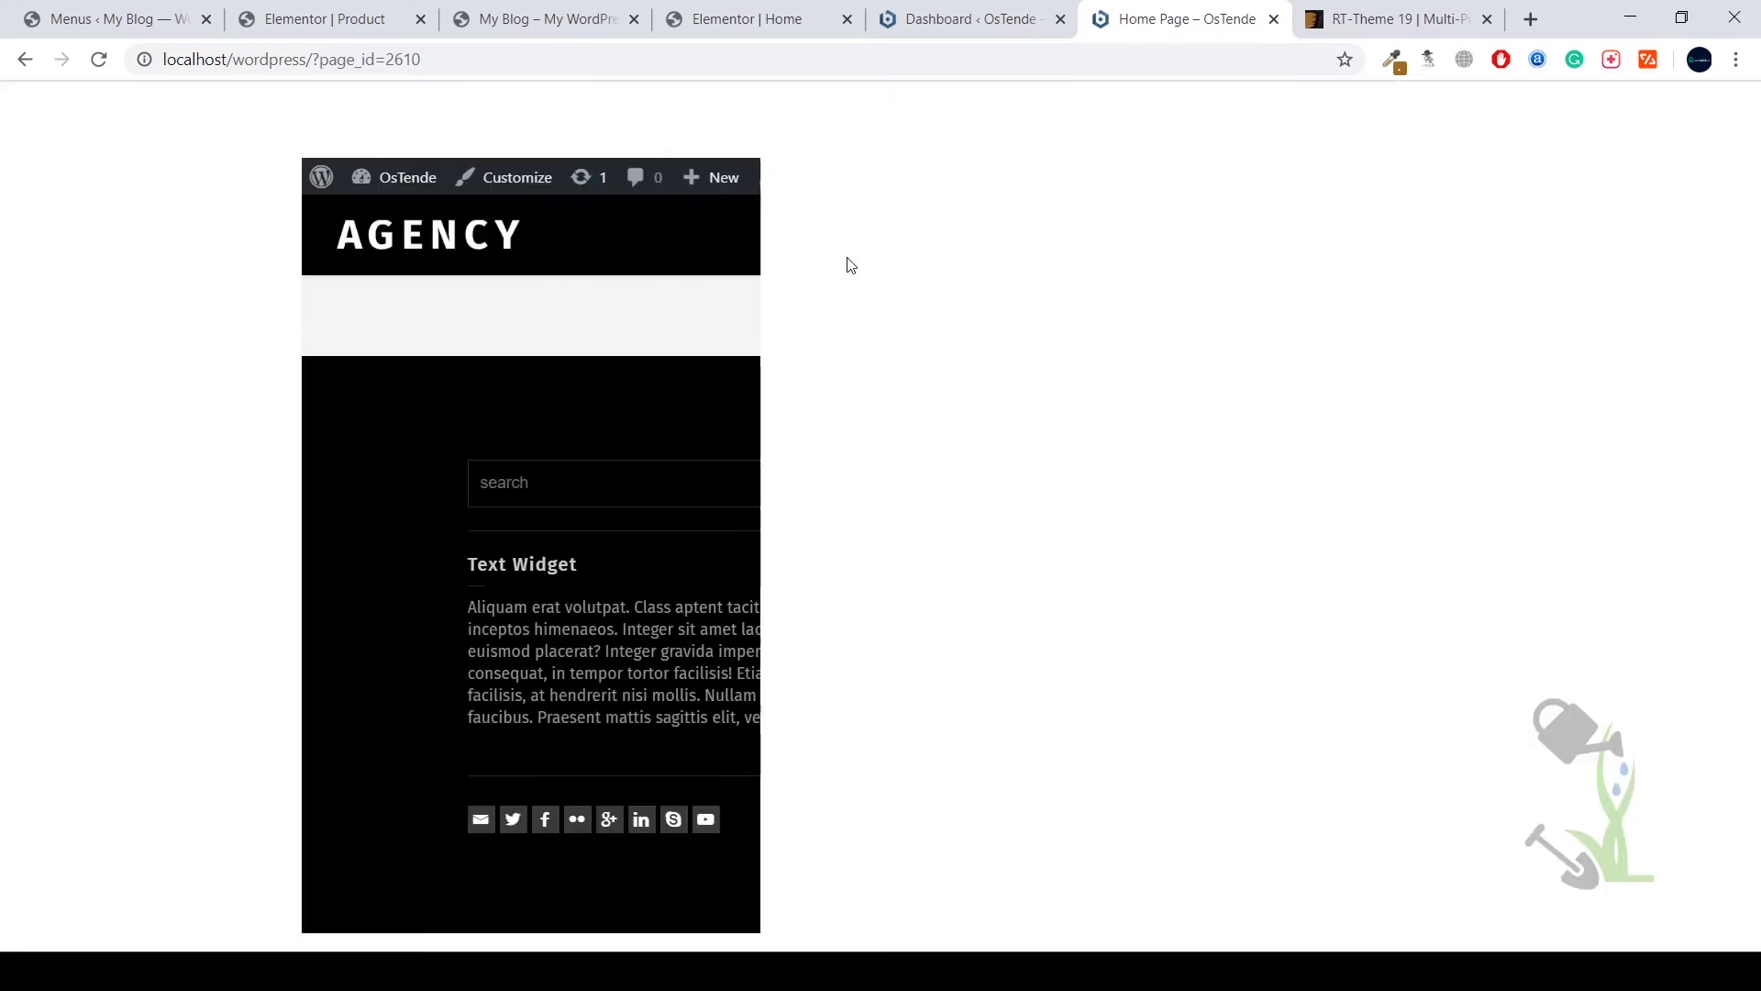
scroll(540, 557, "down", 5)
scroll(539, 557, "down", 5)
scroll(540, 558, "down", 5)
scroll(540, 558, "down", 4)
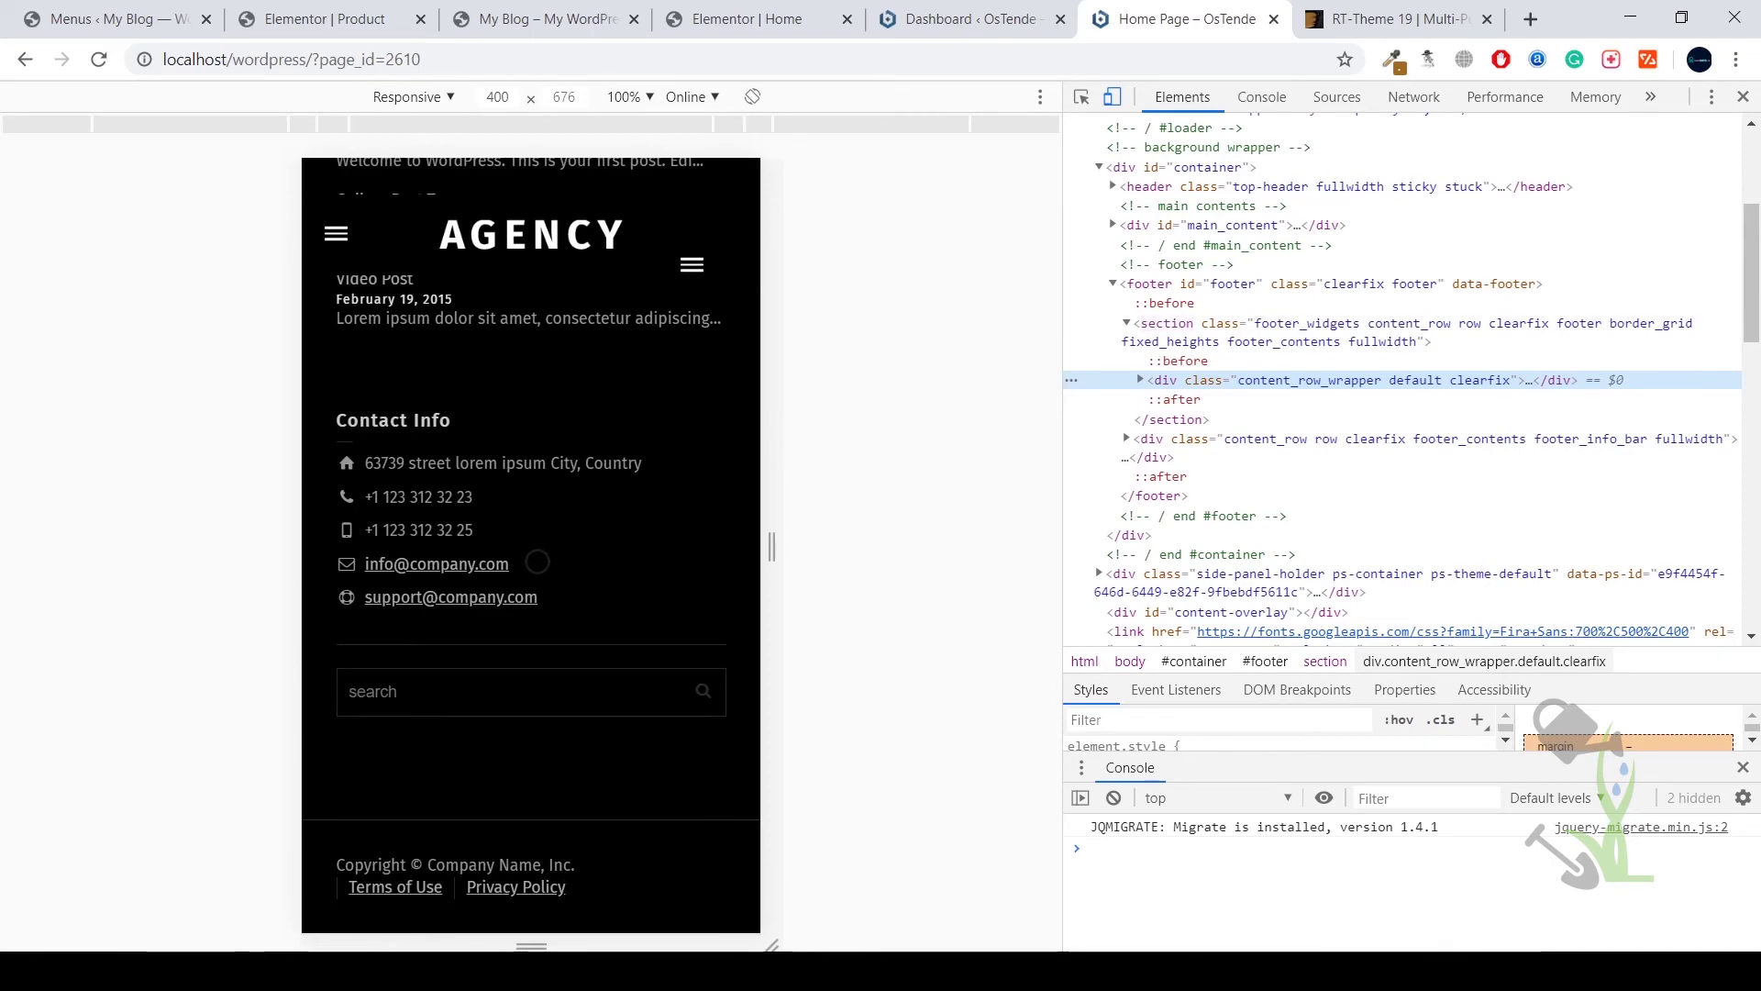
scroll(538, 561, "up", 5)
scroll(537, 562, "up", 5)
scroll(536, 562, "up", 5)
scroll(537, 561, "up", 4)
left_click(1744, 97)
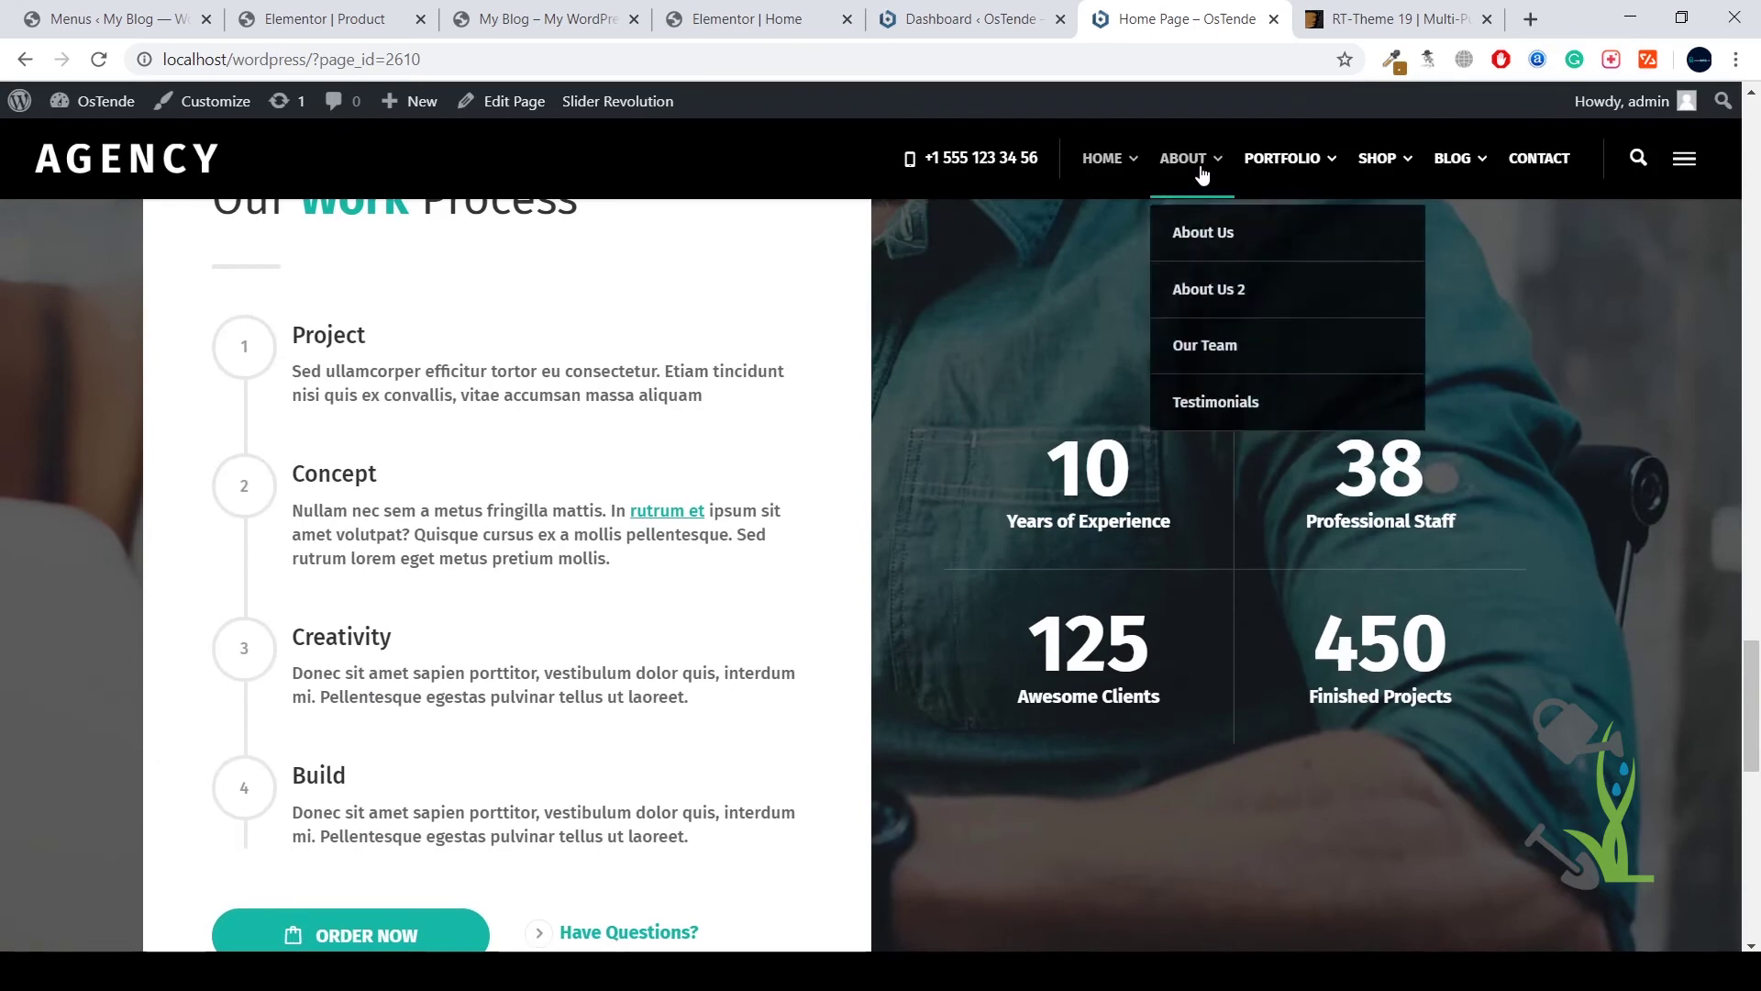
Visit About Us and Our Portfolio, then switch to the RT-Theme 19 product page.
mouse_move(1190, 159)
left_click(1199, 174)
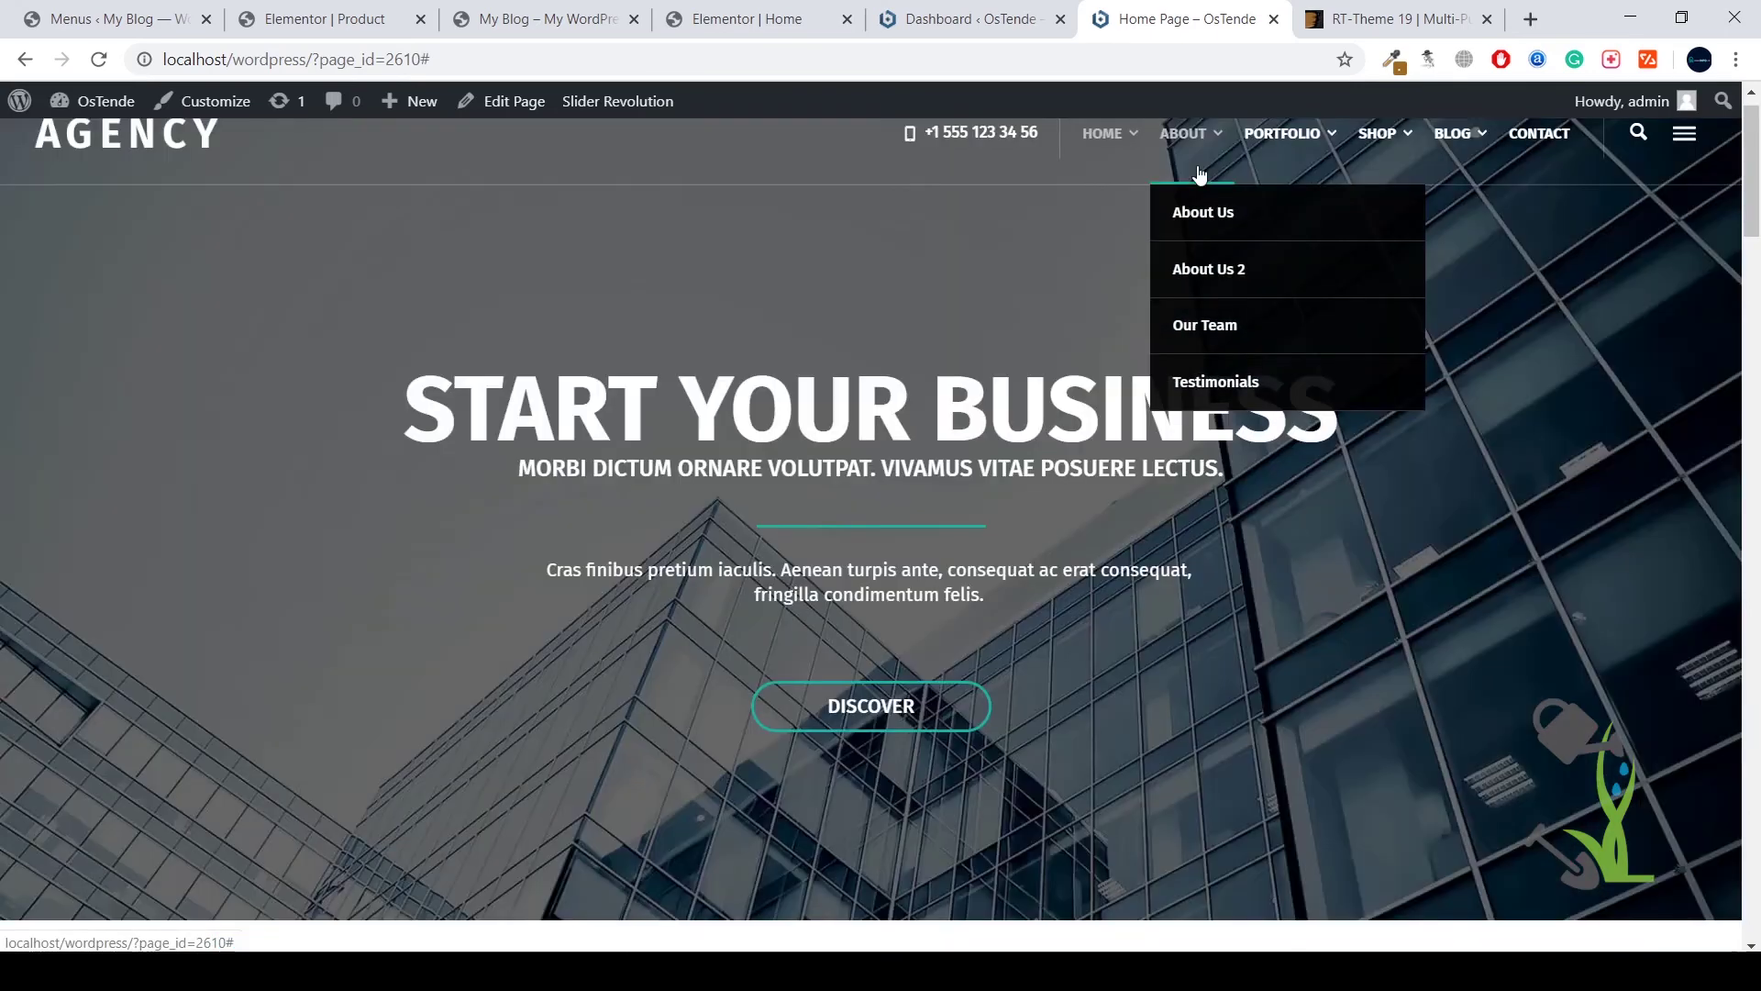
left_click(1251, 225)
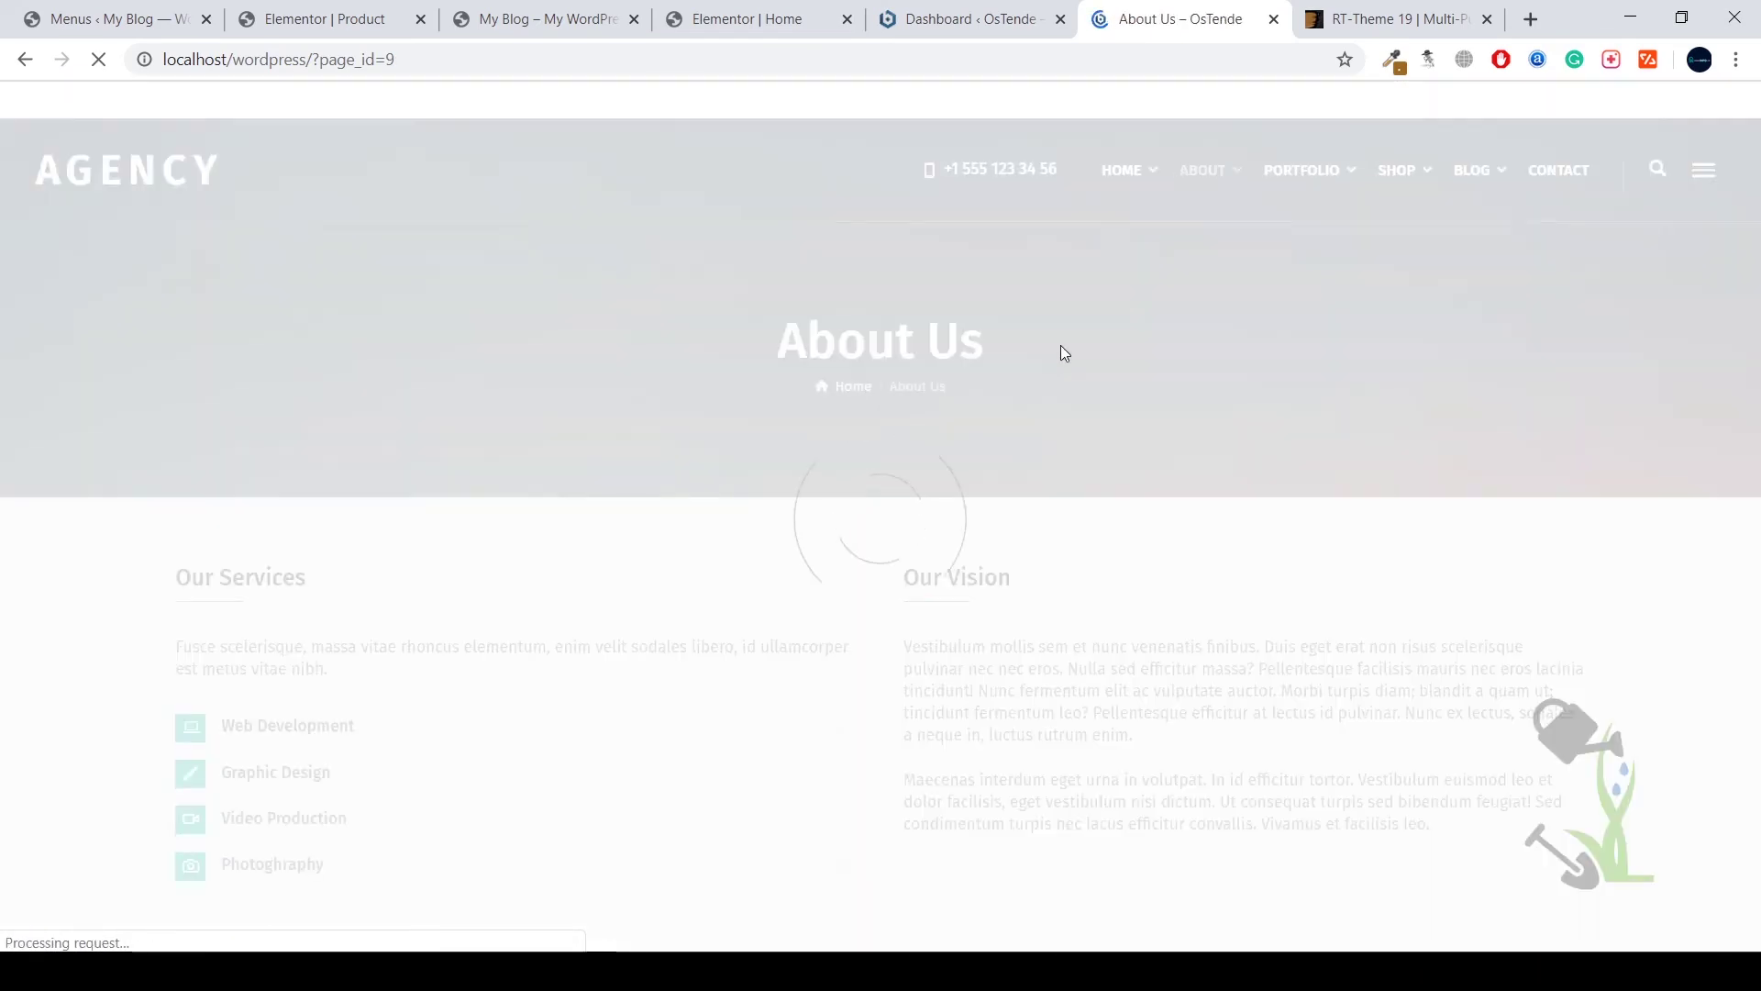
scroll(1061, 345, "down", 3)
scroll(1060, 345, "down", 5)
scroll(1062, 350, "down", 5)
scroll(1075, 359, "down", 10)
scroll(1074, 359, "up", 10)
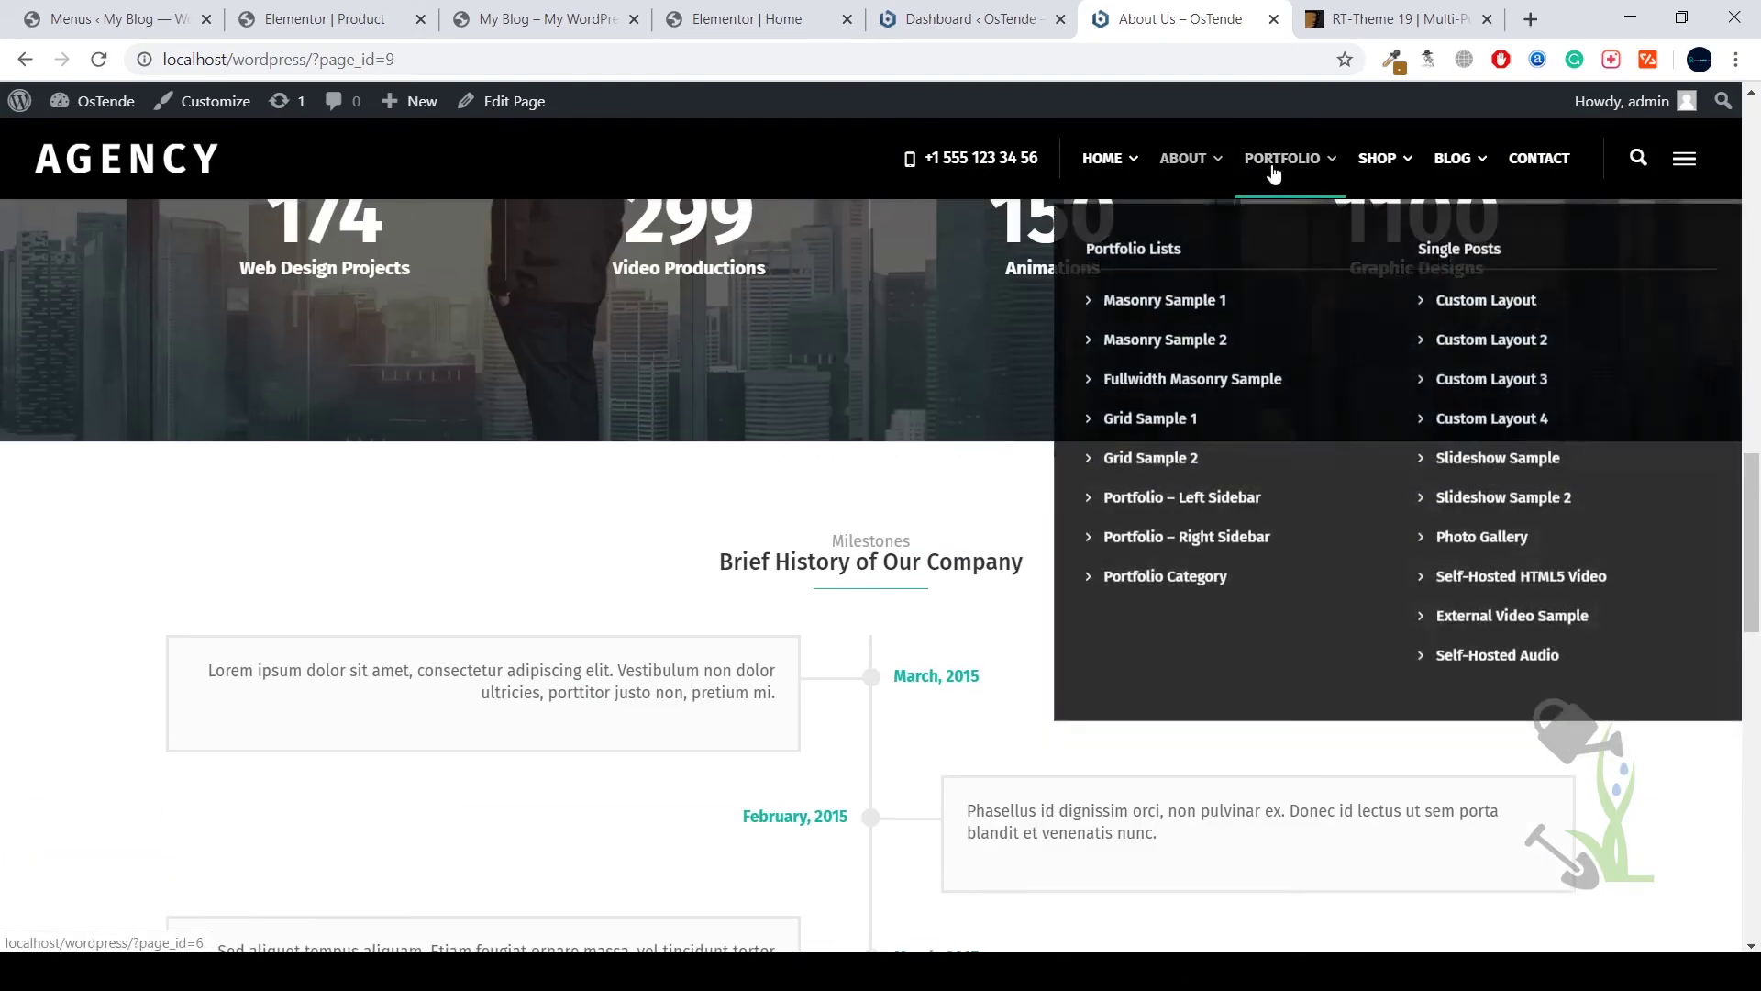
left_click(1182, 244)
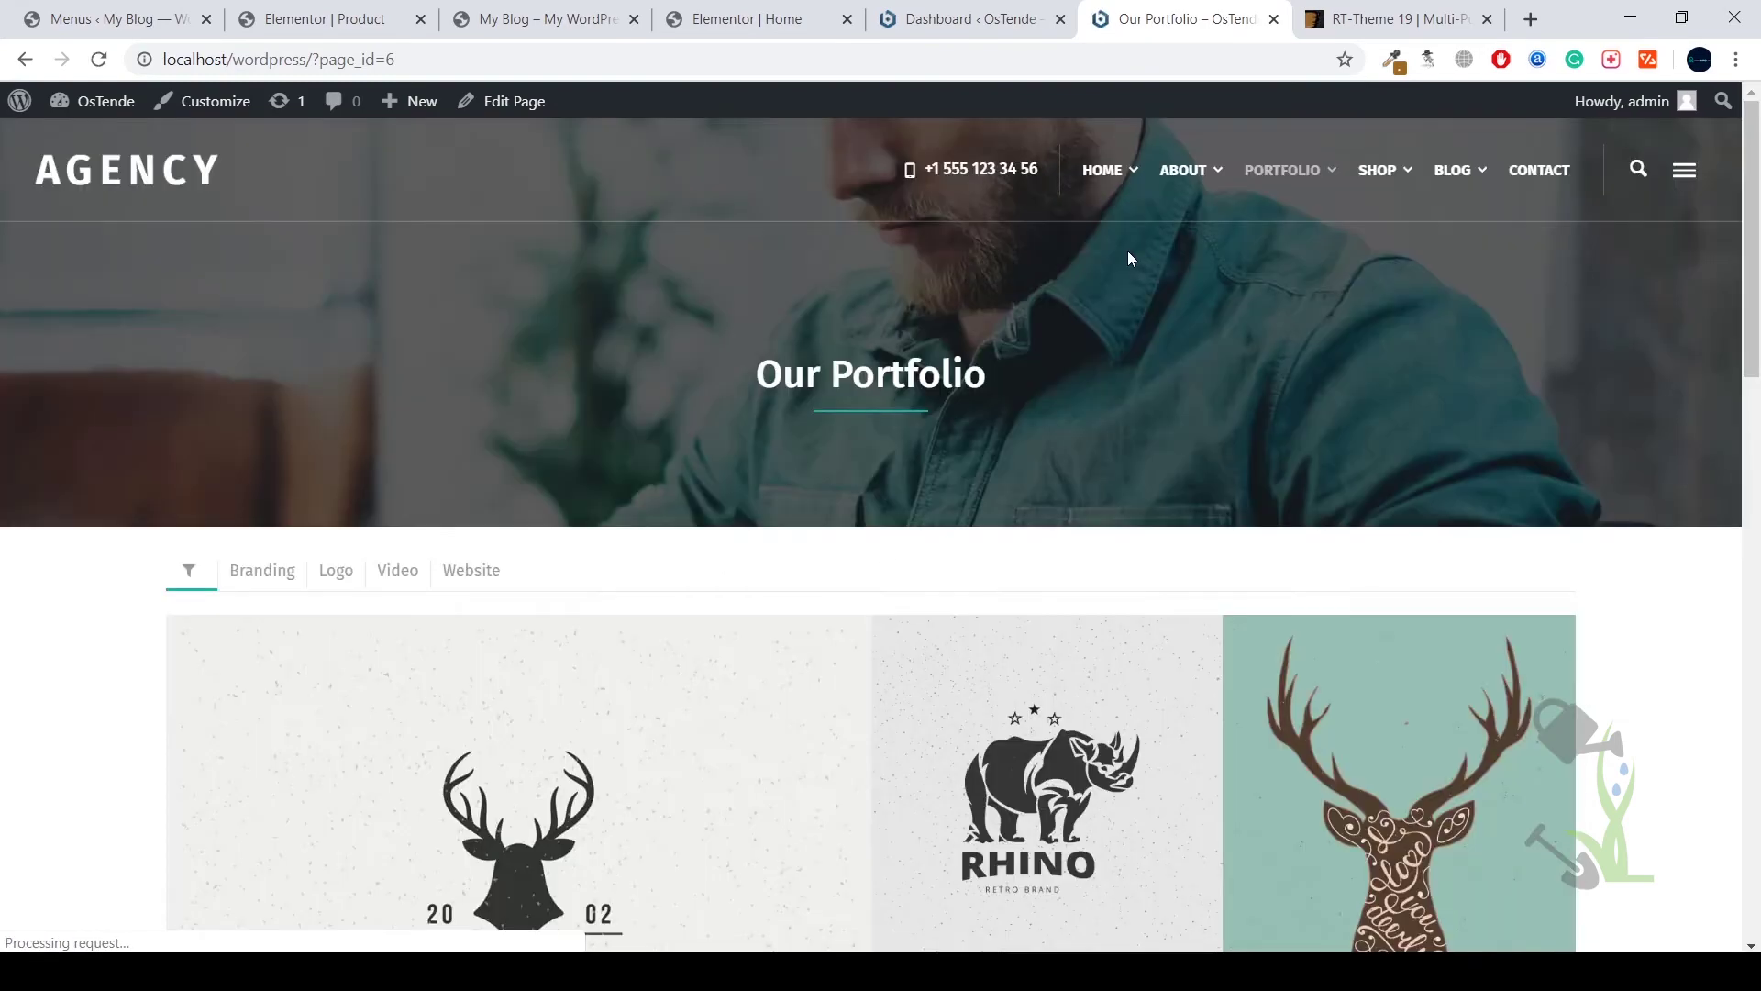
scroll(1127, 251, "down", 5)
scroll(1127, 251, "down", 3)
scroll(1127, 251, "down", 5)
scroll(1169, 358, "up", 6)
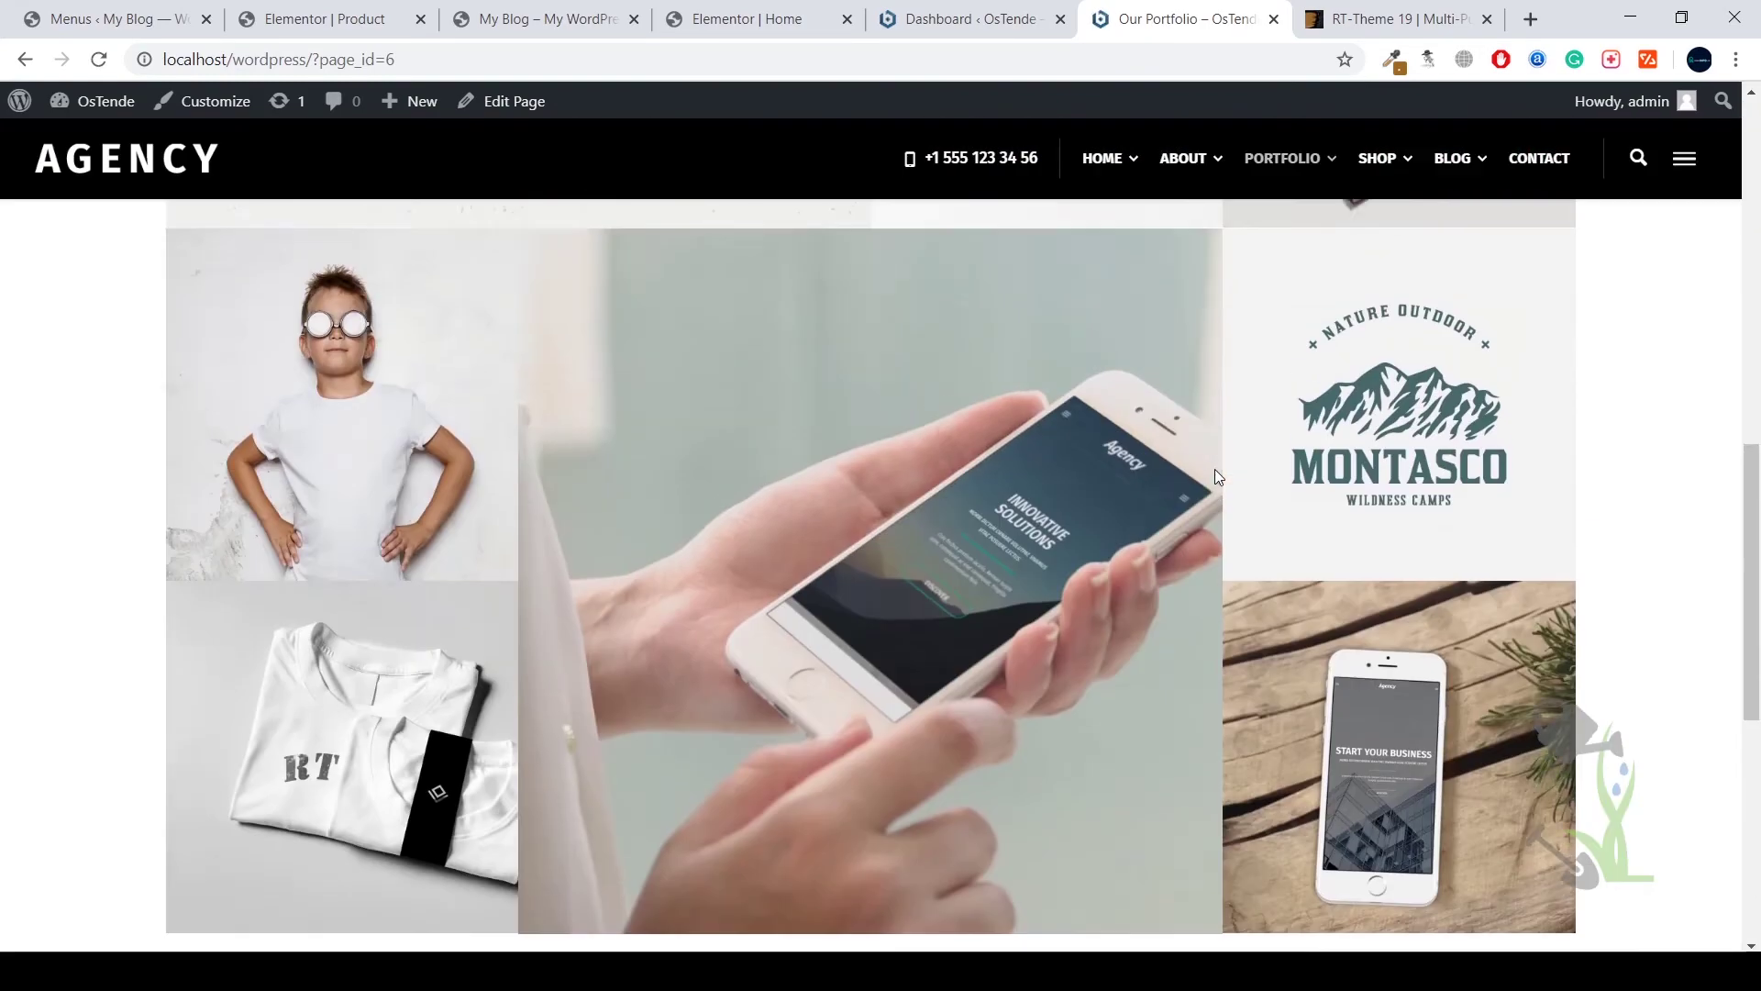
scroll(1211, 469, "up", 7)
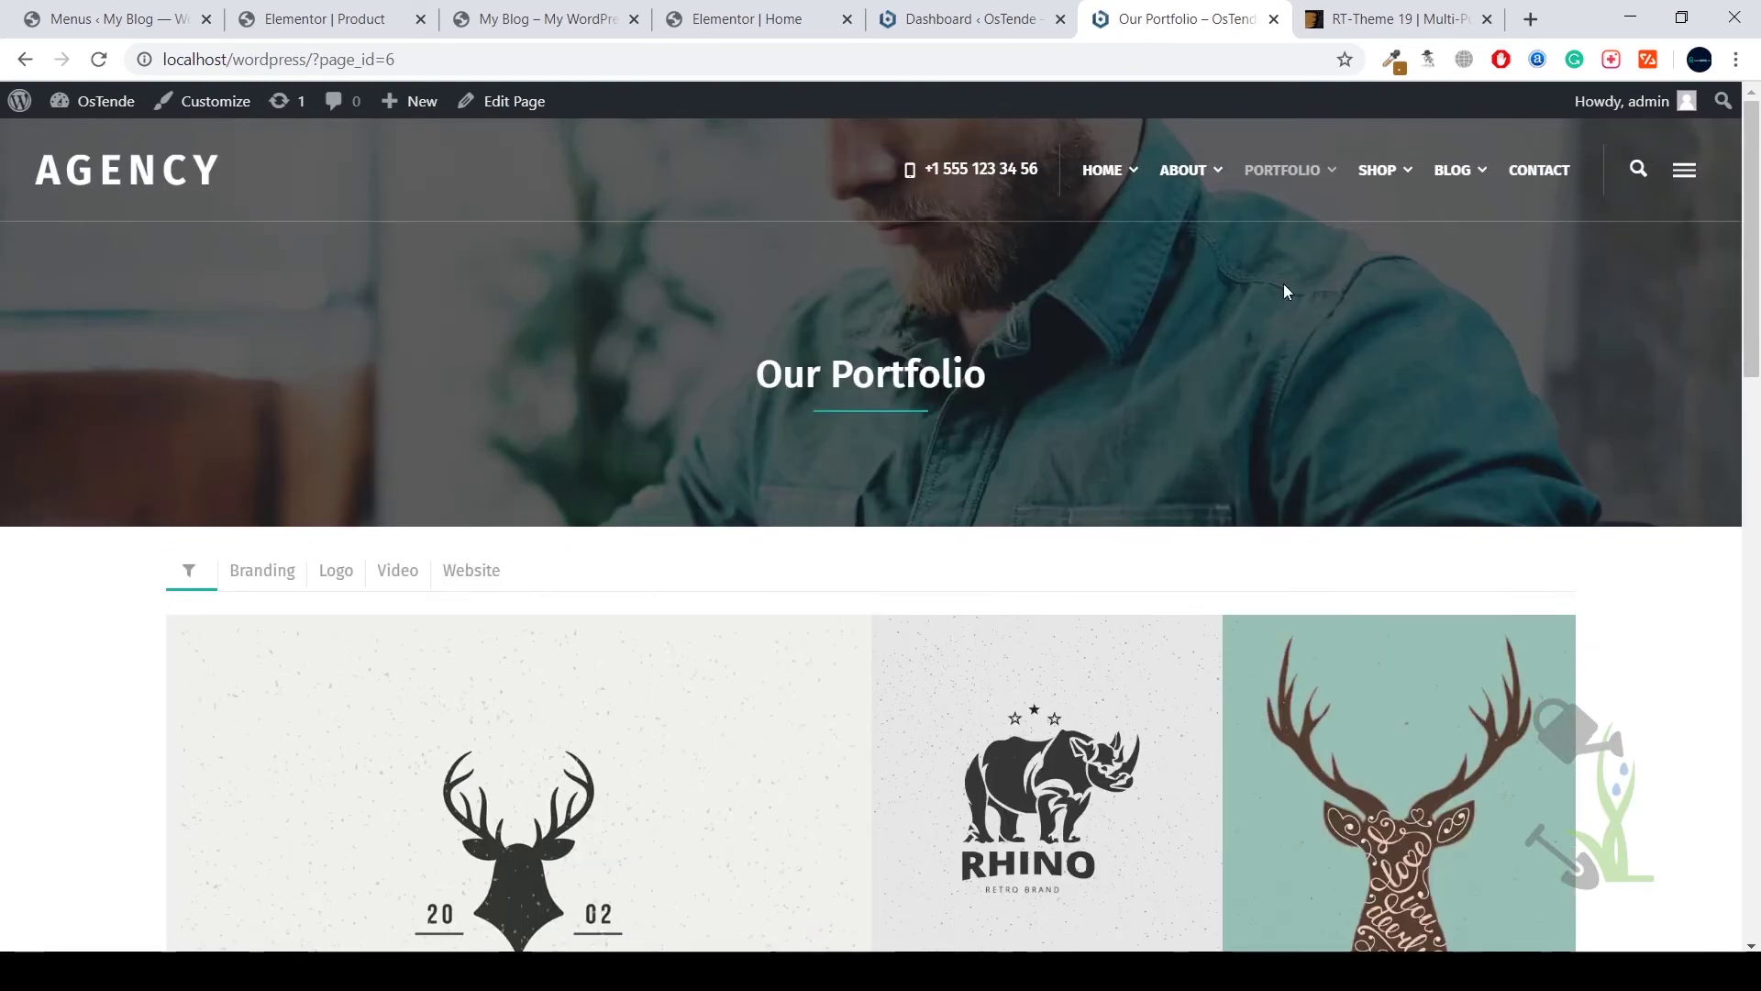
left_click(1350, 11)
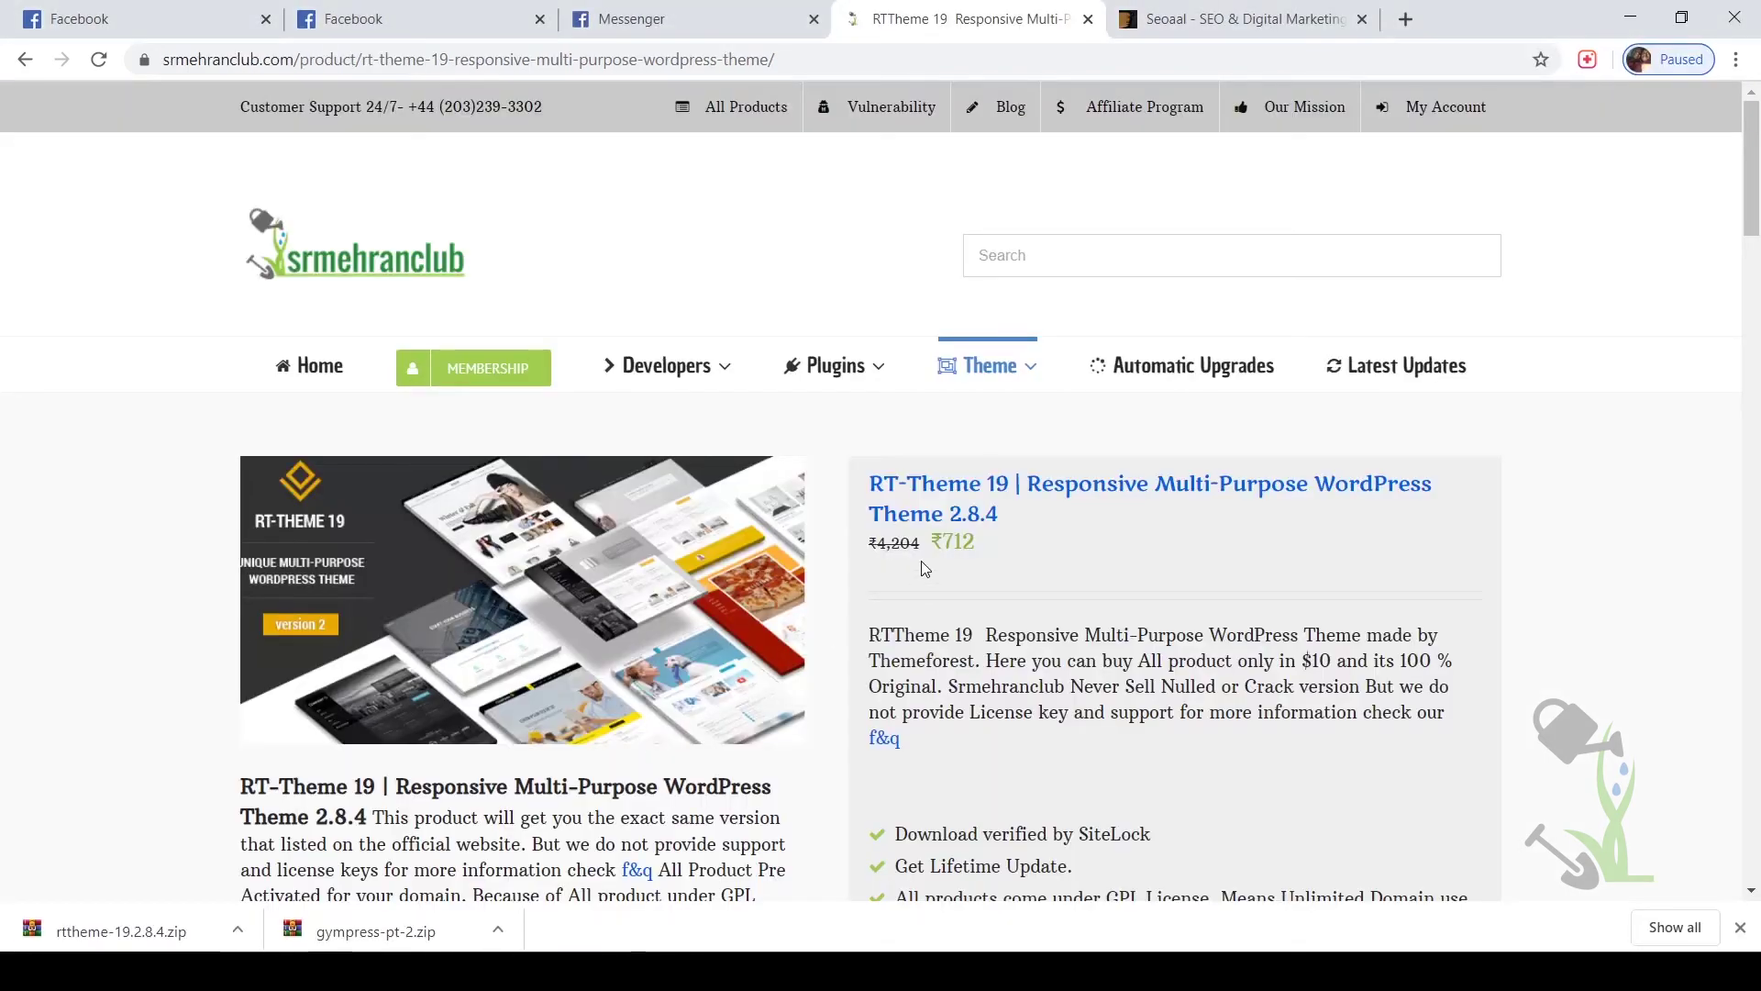
scroll(921, 560, "down", 3)
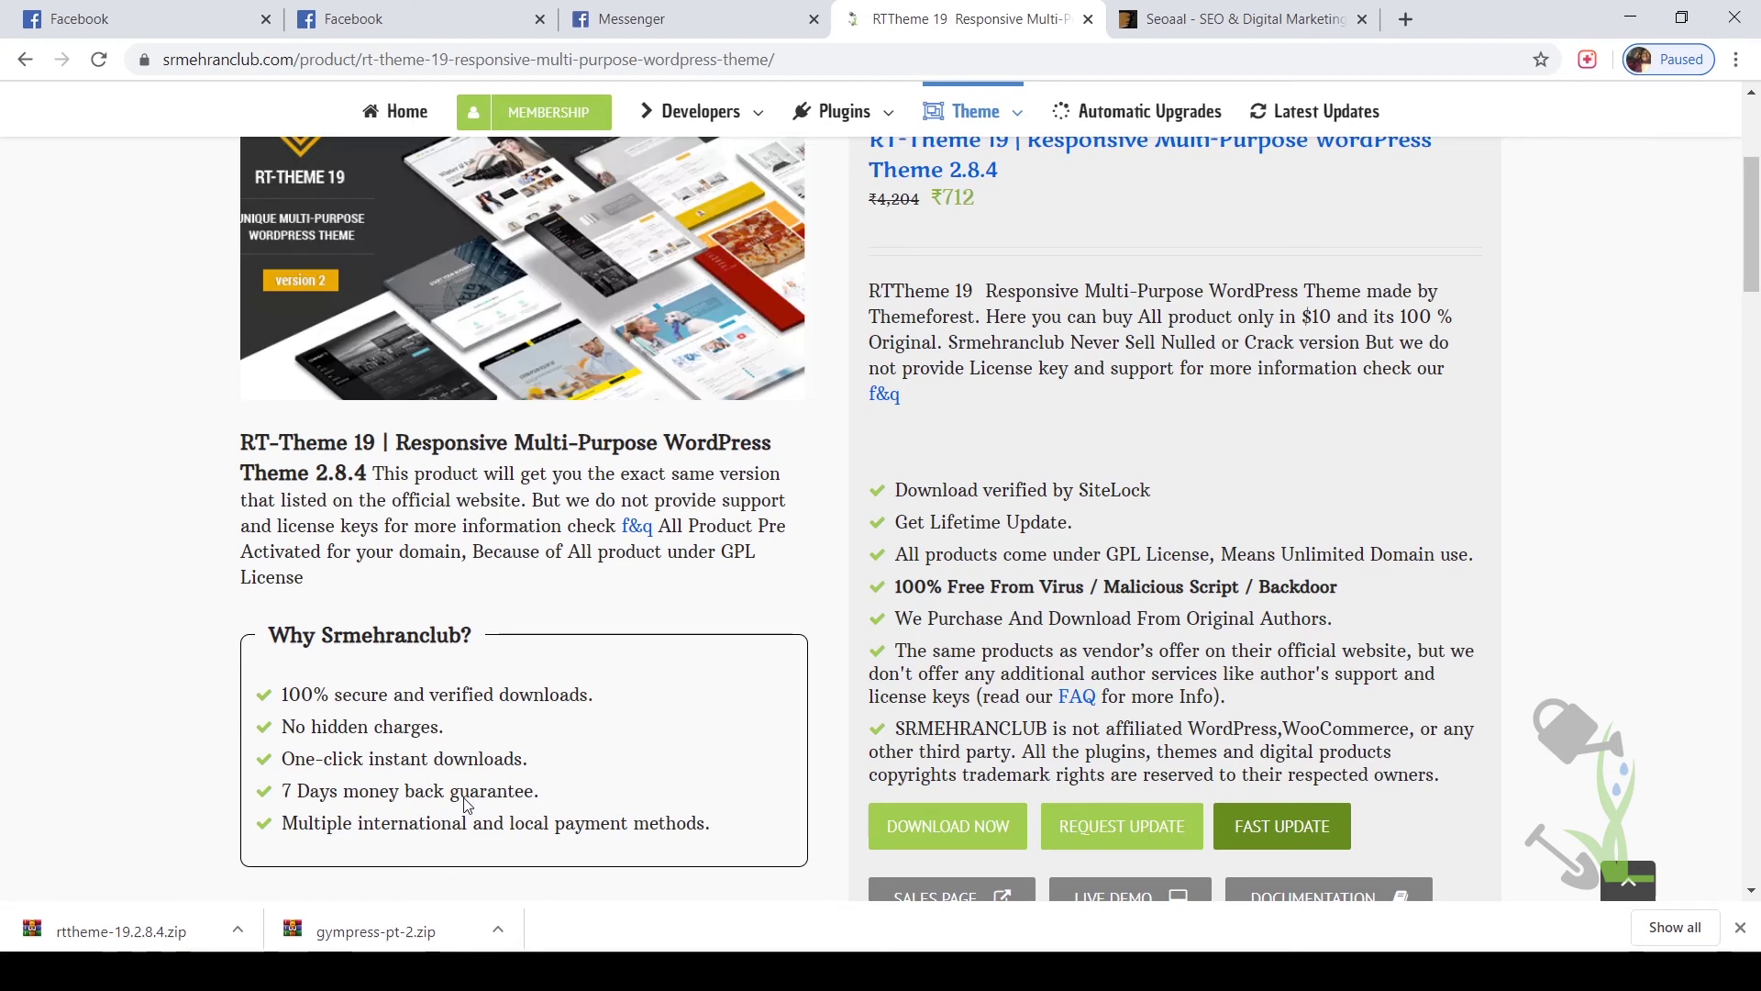
scroll(1460, 667, "up", 3)
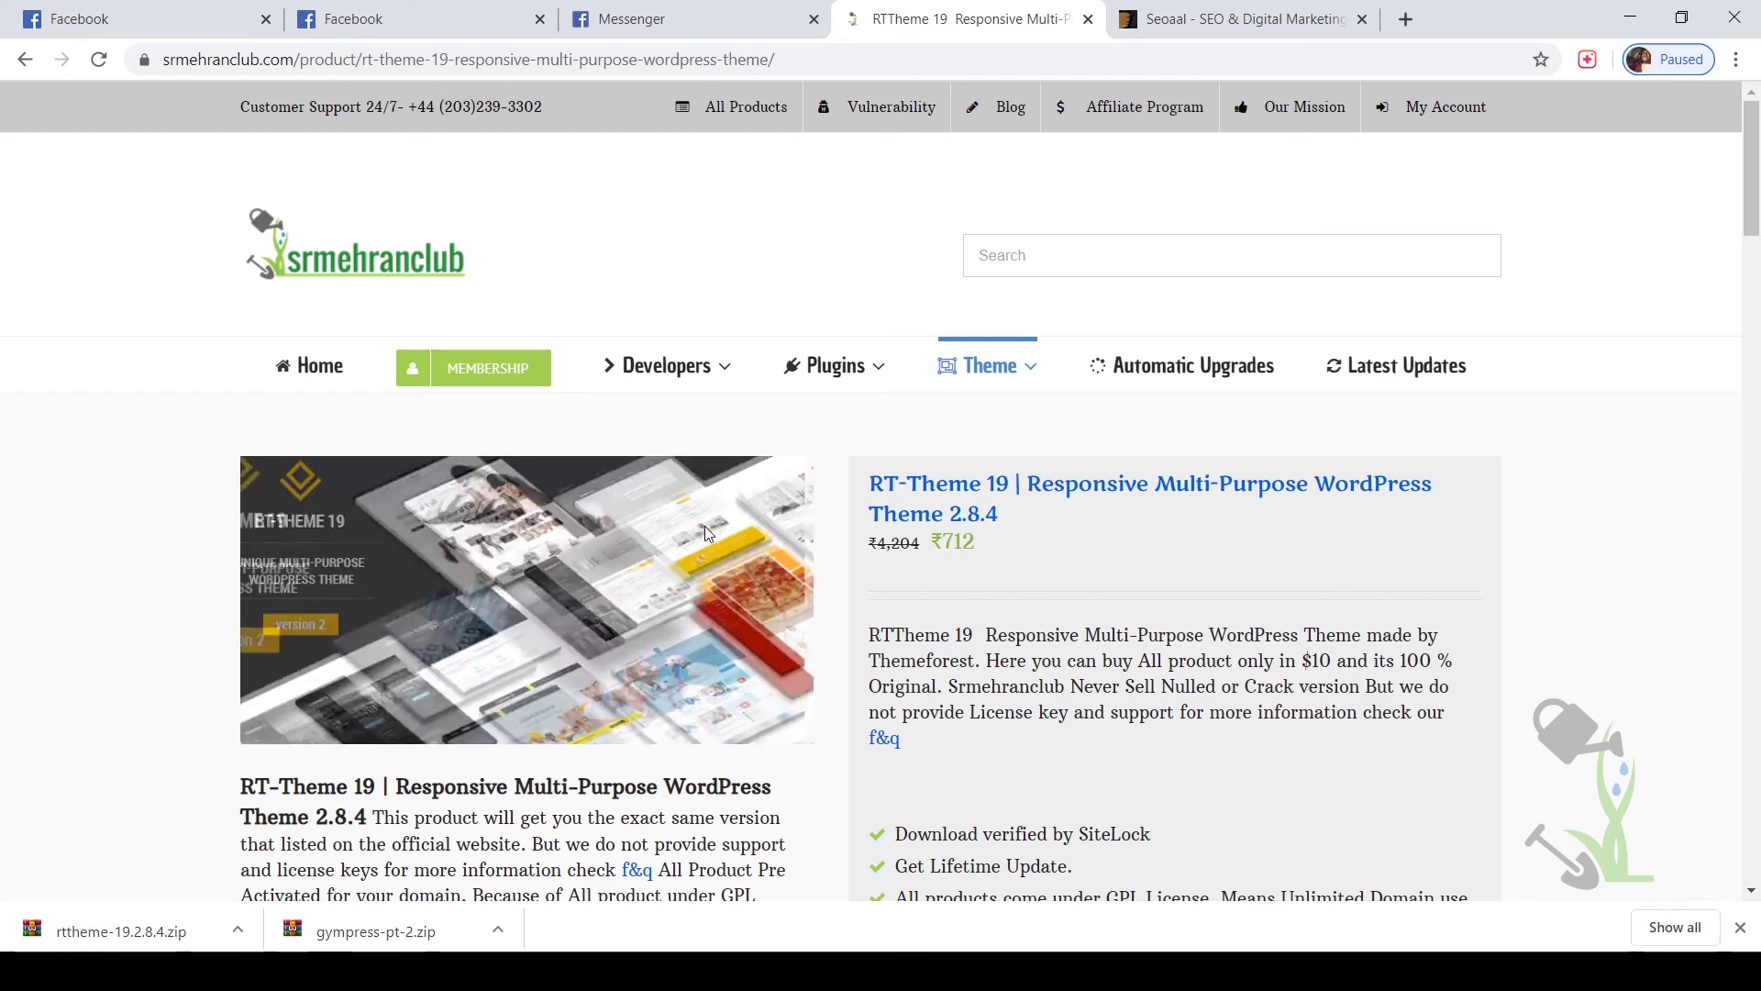
Open the srmehranclub membership page showing the Bronze $249, Lifetime $359 and $699 plans.
left_click(532, 386)
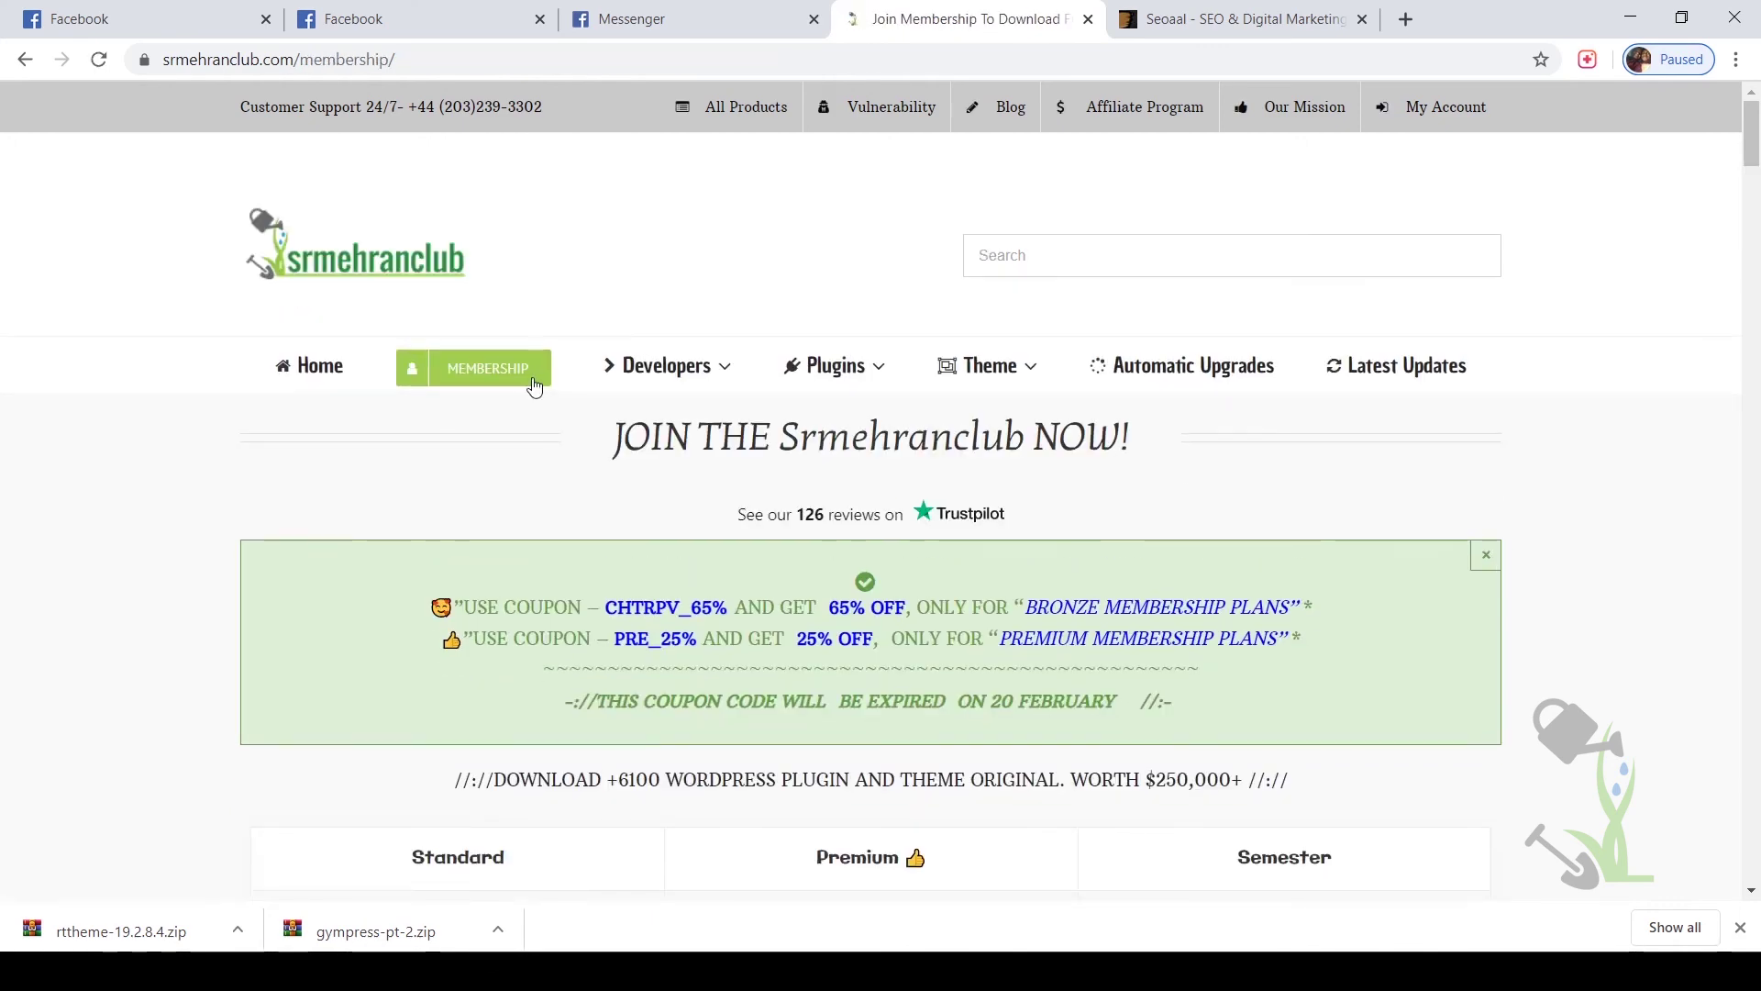
scroll(910, 147, "down", 2)
scroll(1054, 271, "down", 5)
scroll(1045, 262, "up", 5)
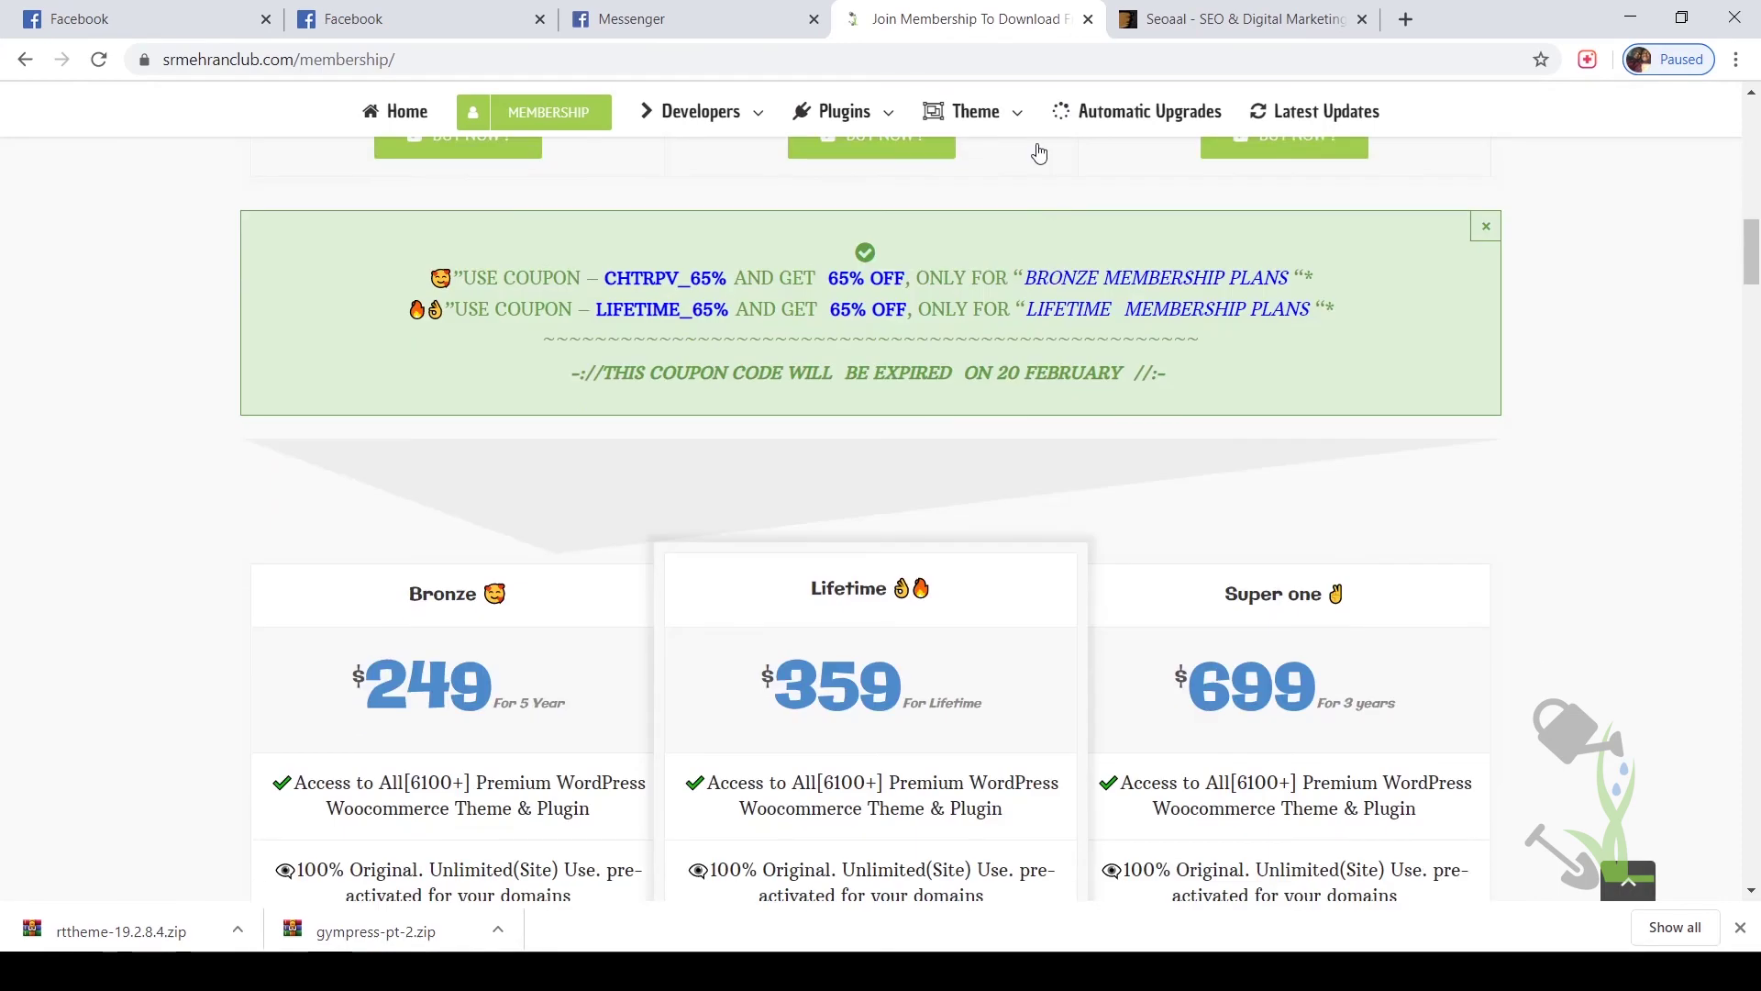
scroll(915, 621, "down", 2)
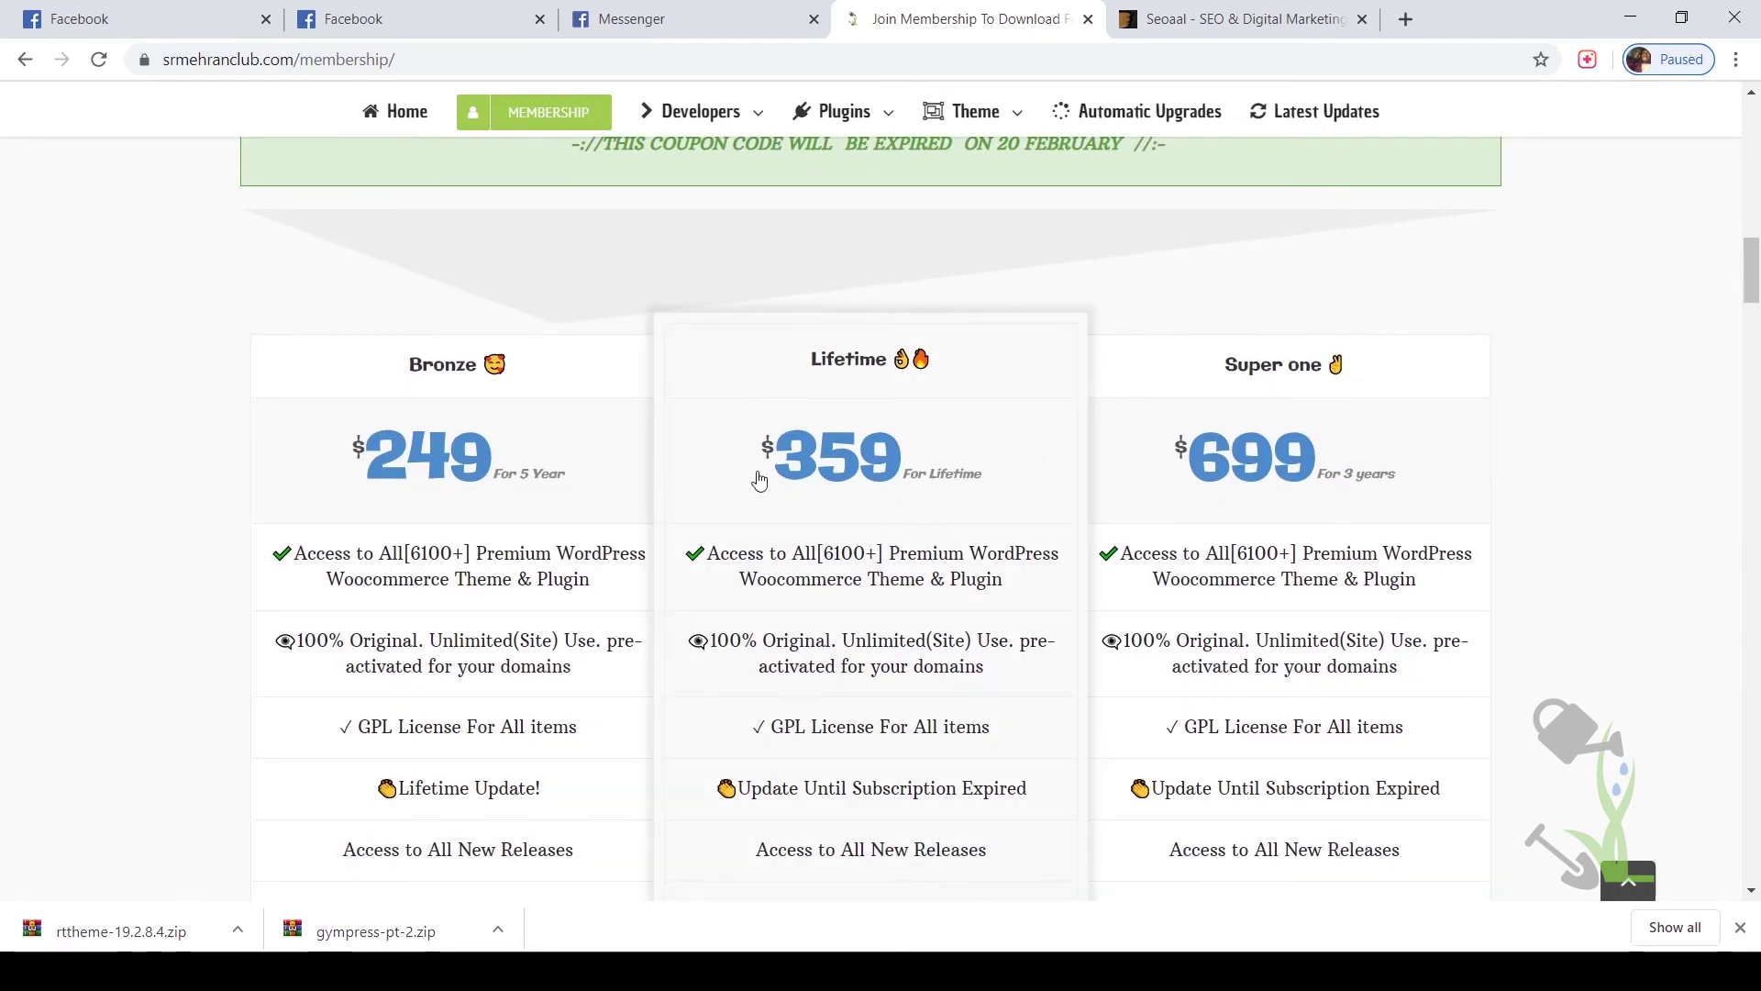
scroll(837, 483, "down", 5)
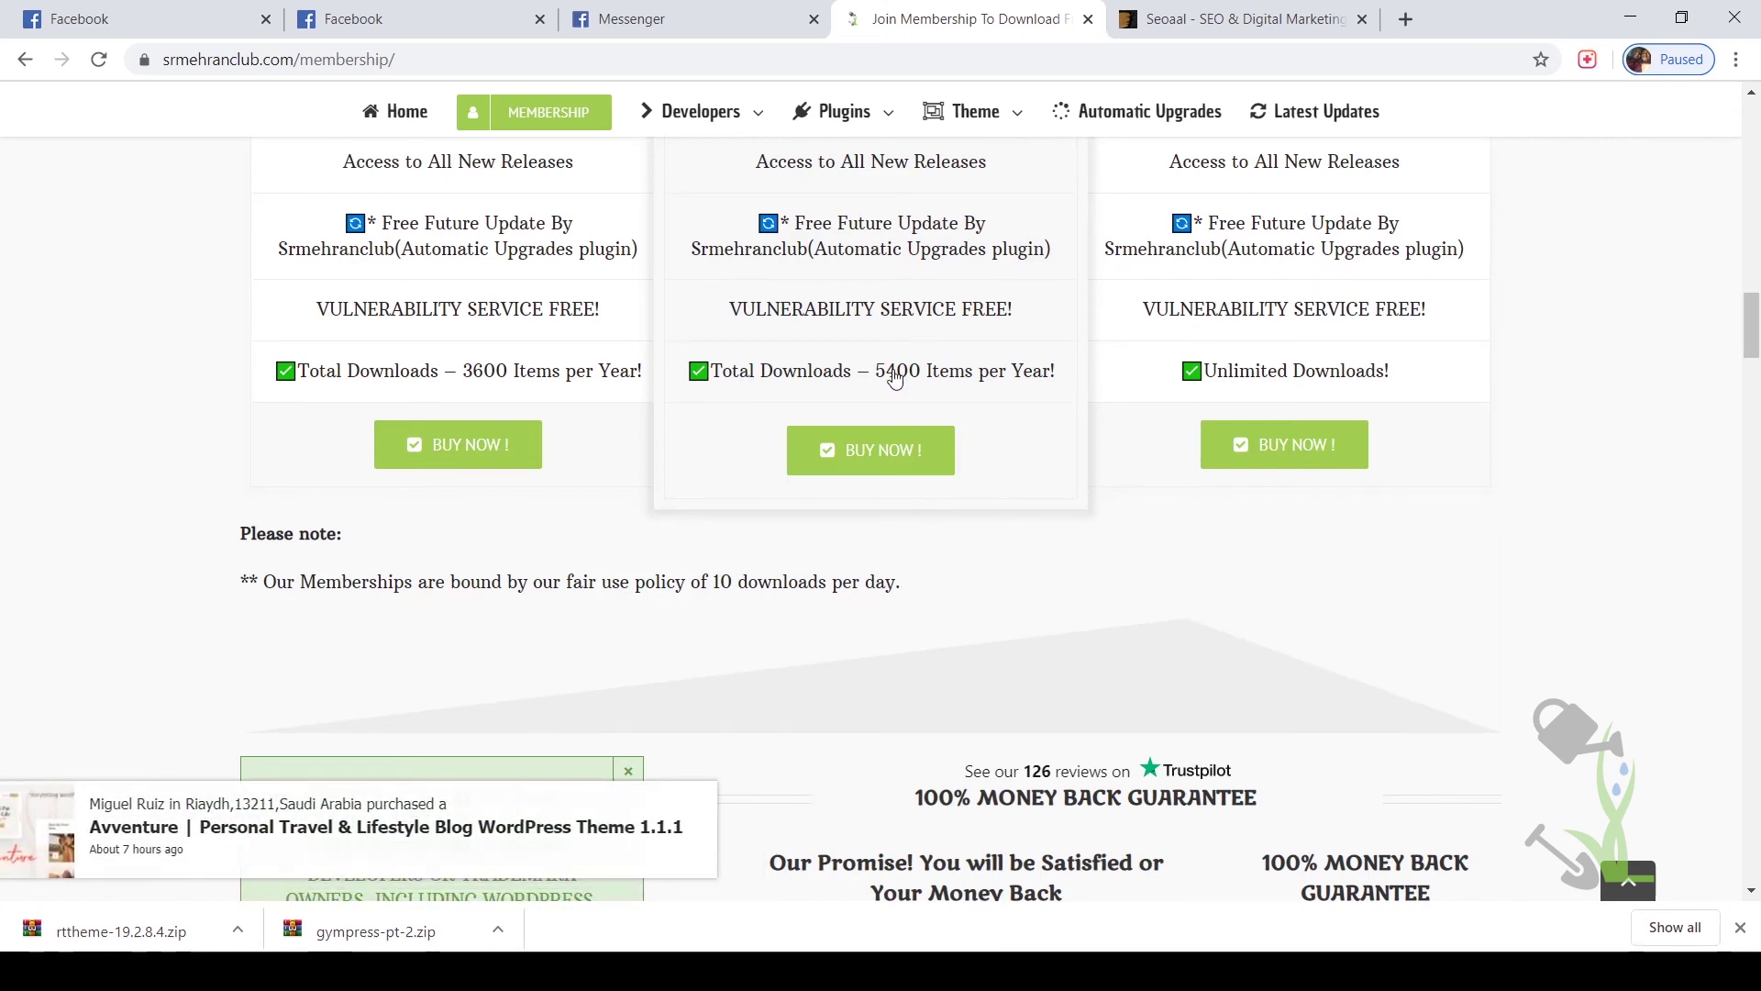
scroll(922, 375, "up", 2)
scroll(925, 373, "up", 3)
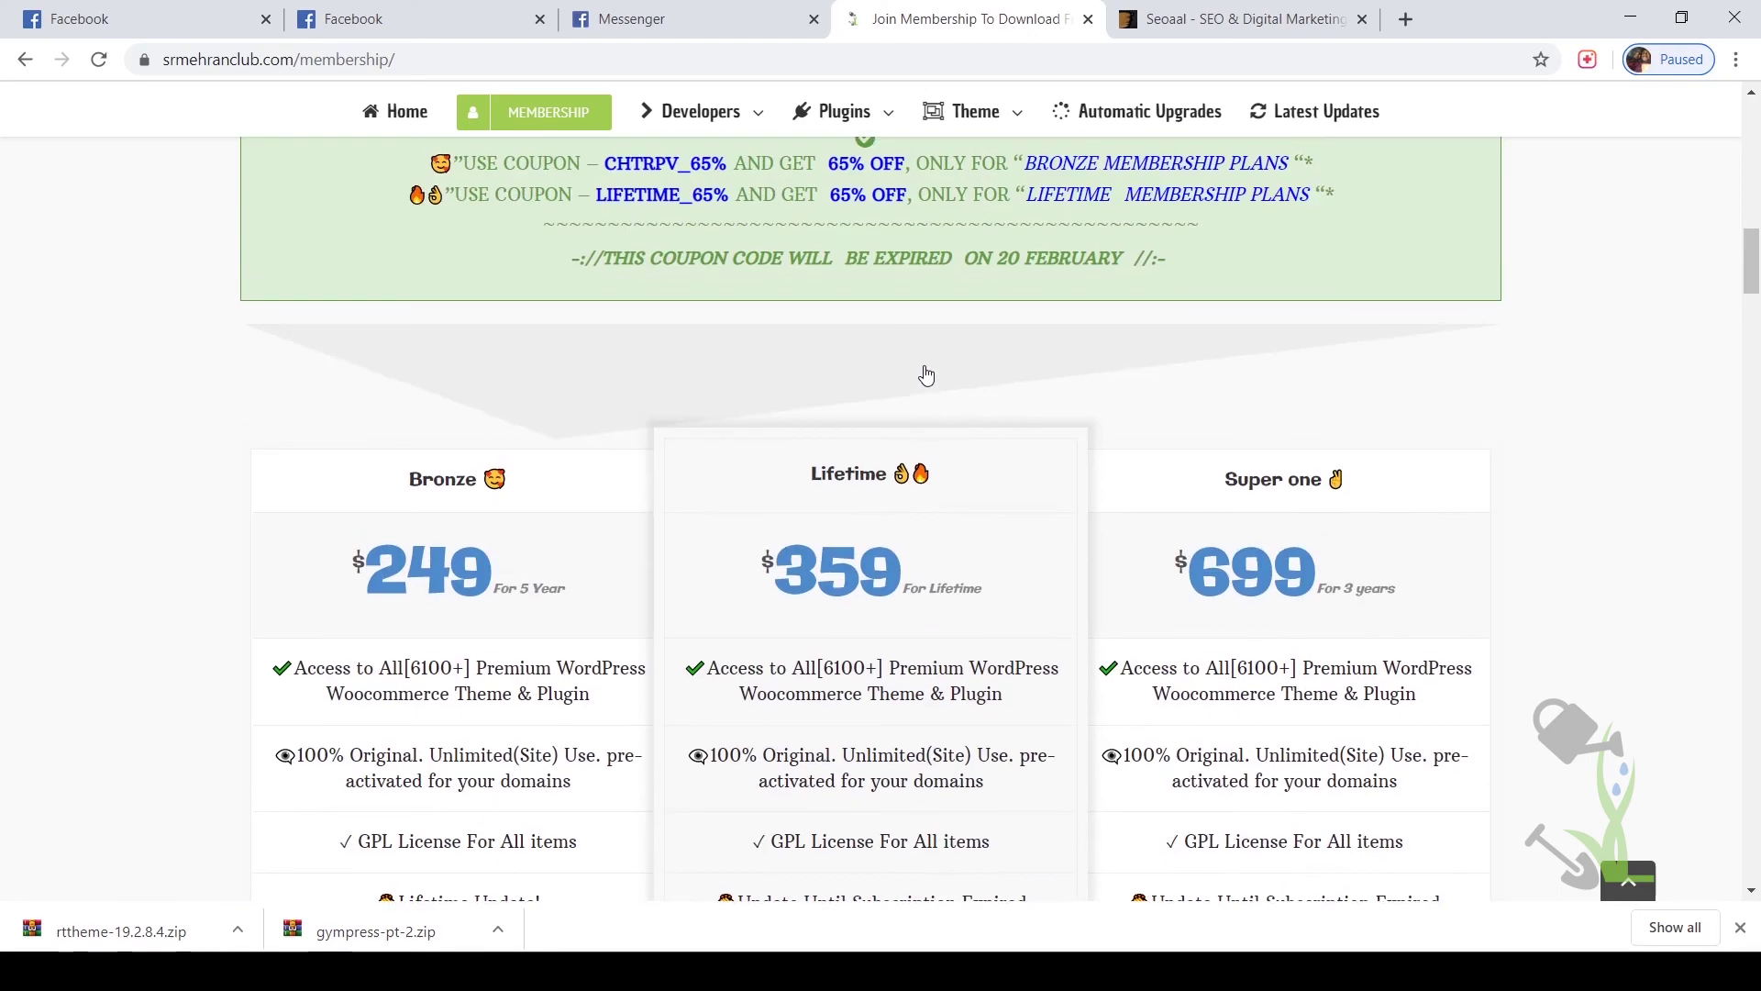
scroll(925, 373, "up", 5)
scroll(926, 373, "up", 5)
scroll(925, 377, "down", 5)
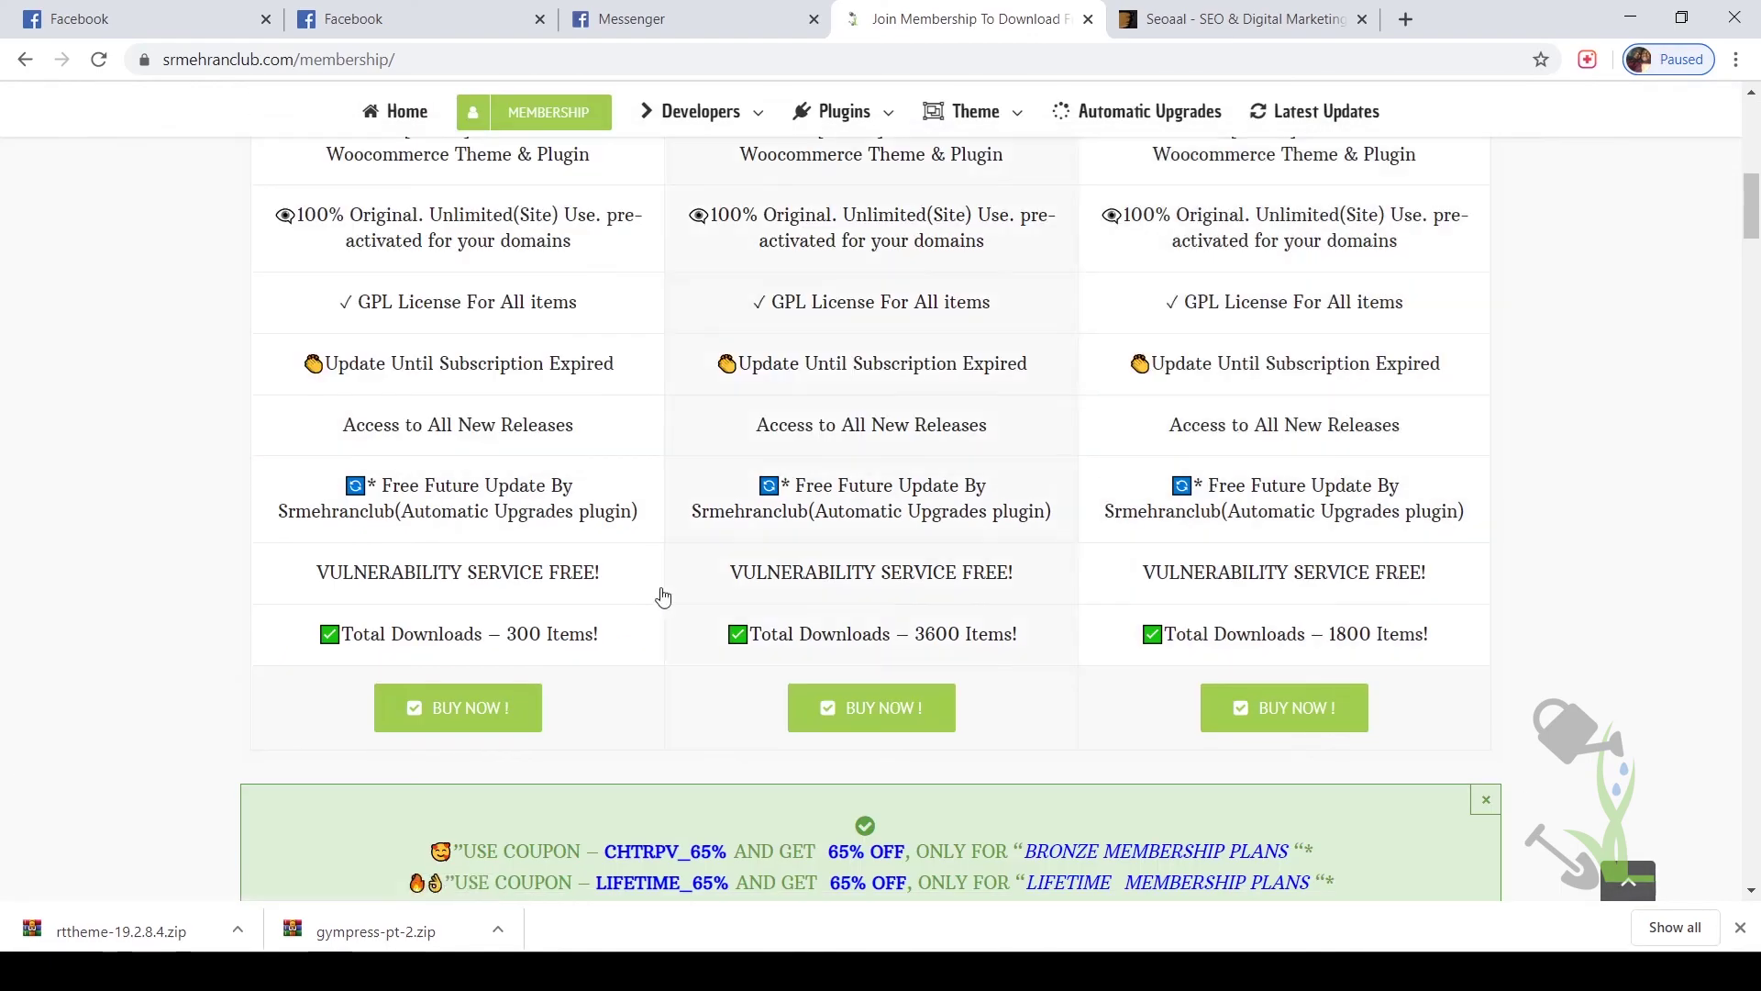
scroll(239, 381, "up", 3)
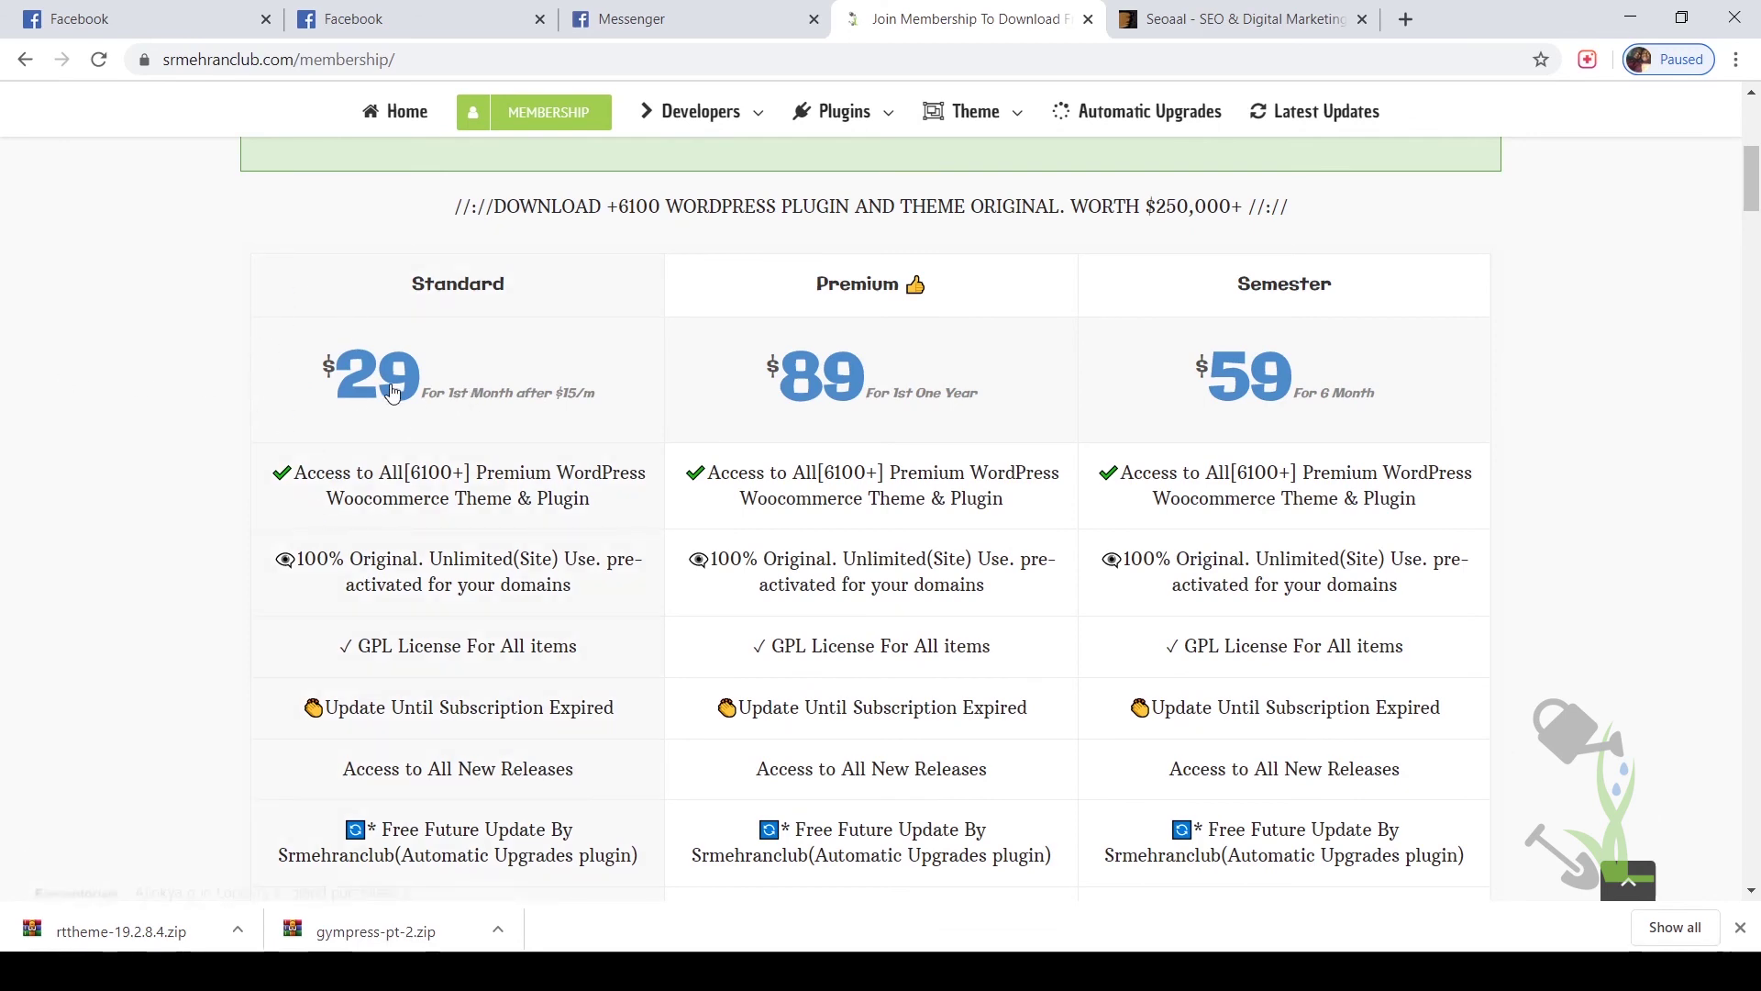
scroll(338, 351, "down", 3)
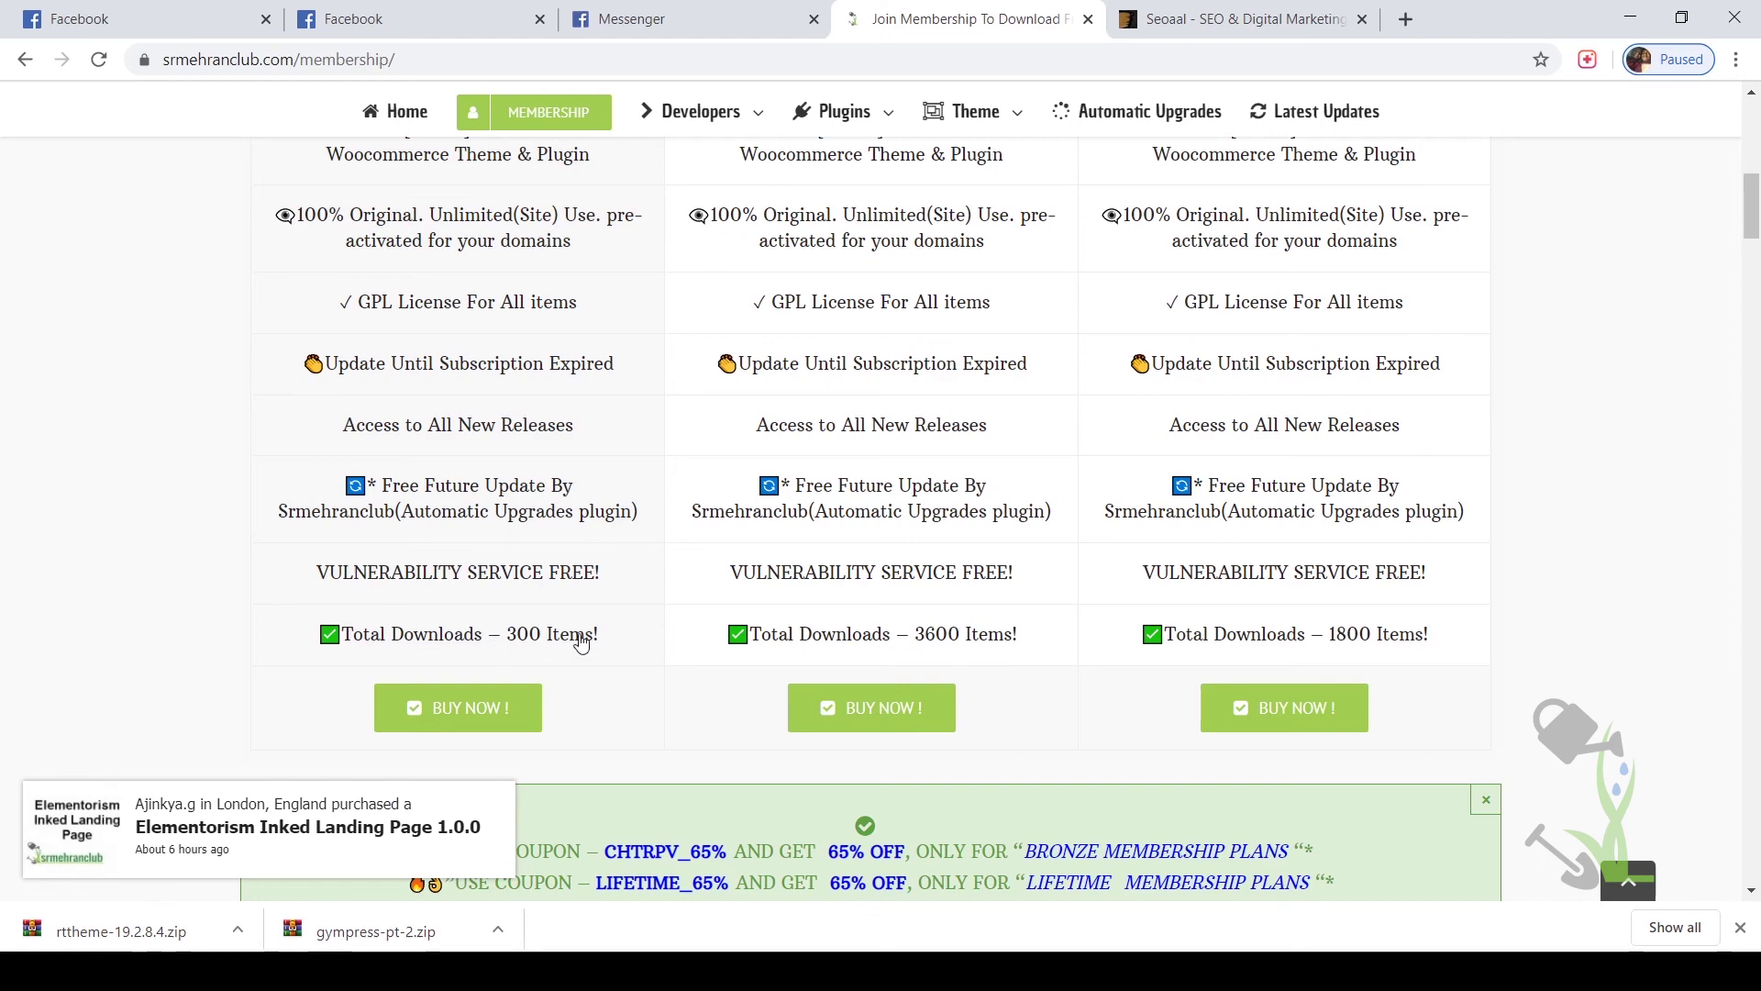
scroll(357, 631, "up", 1)
scroll(356, 630, "up", 4)
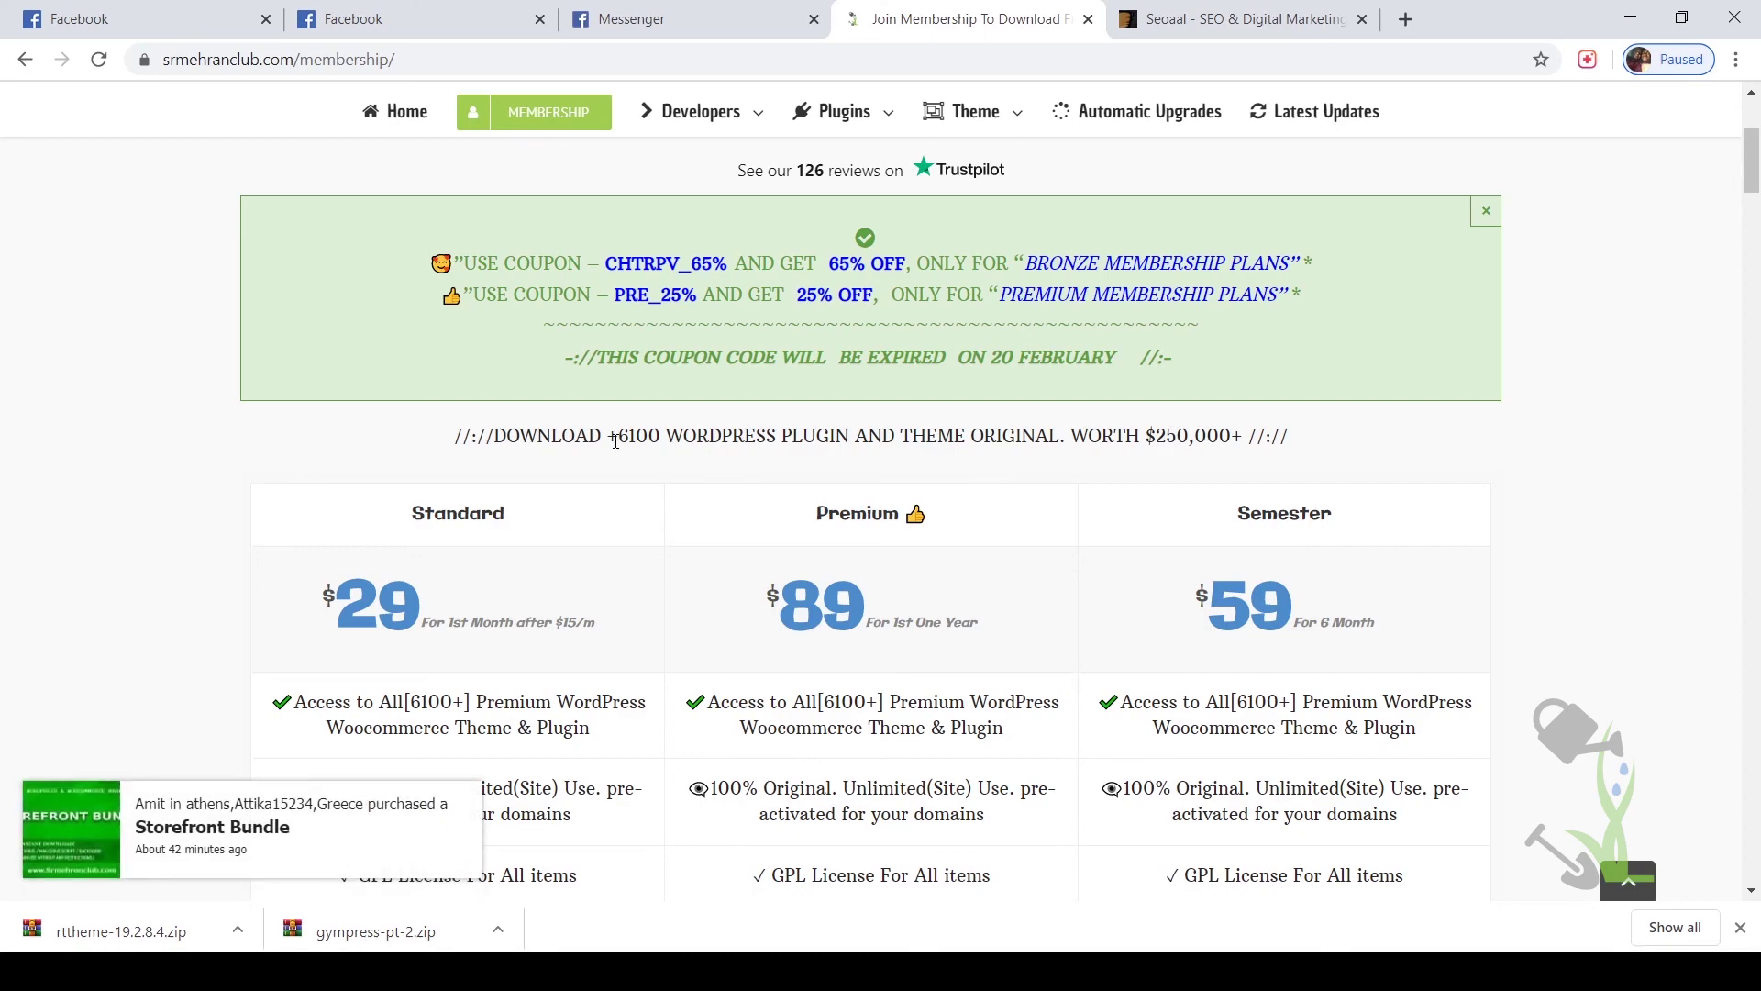
scroll(796, 369, "down", 7)
scroll(811, 372, "down", 5)
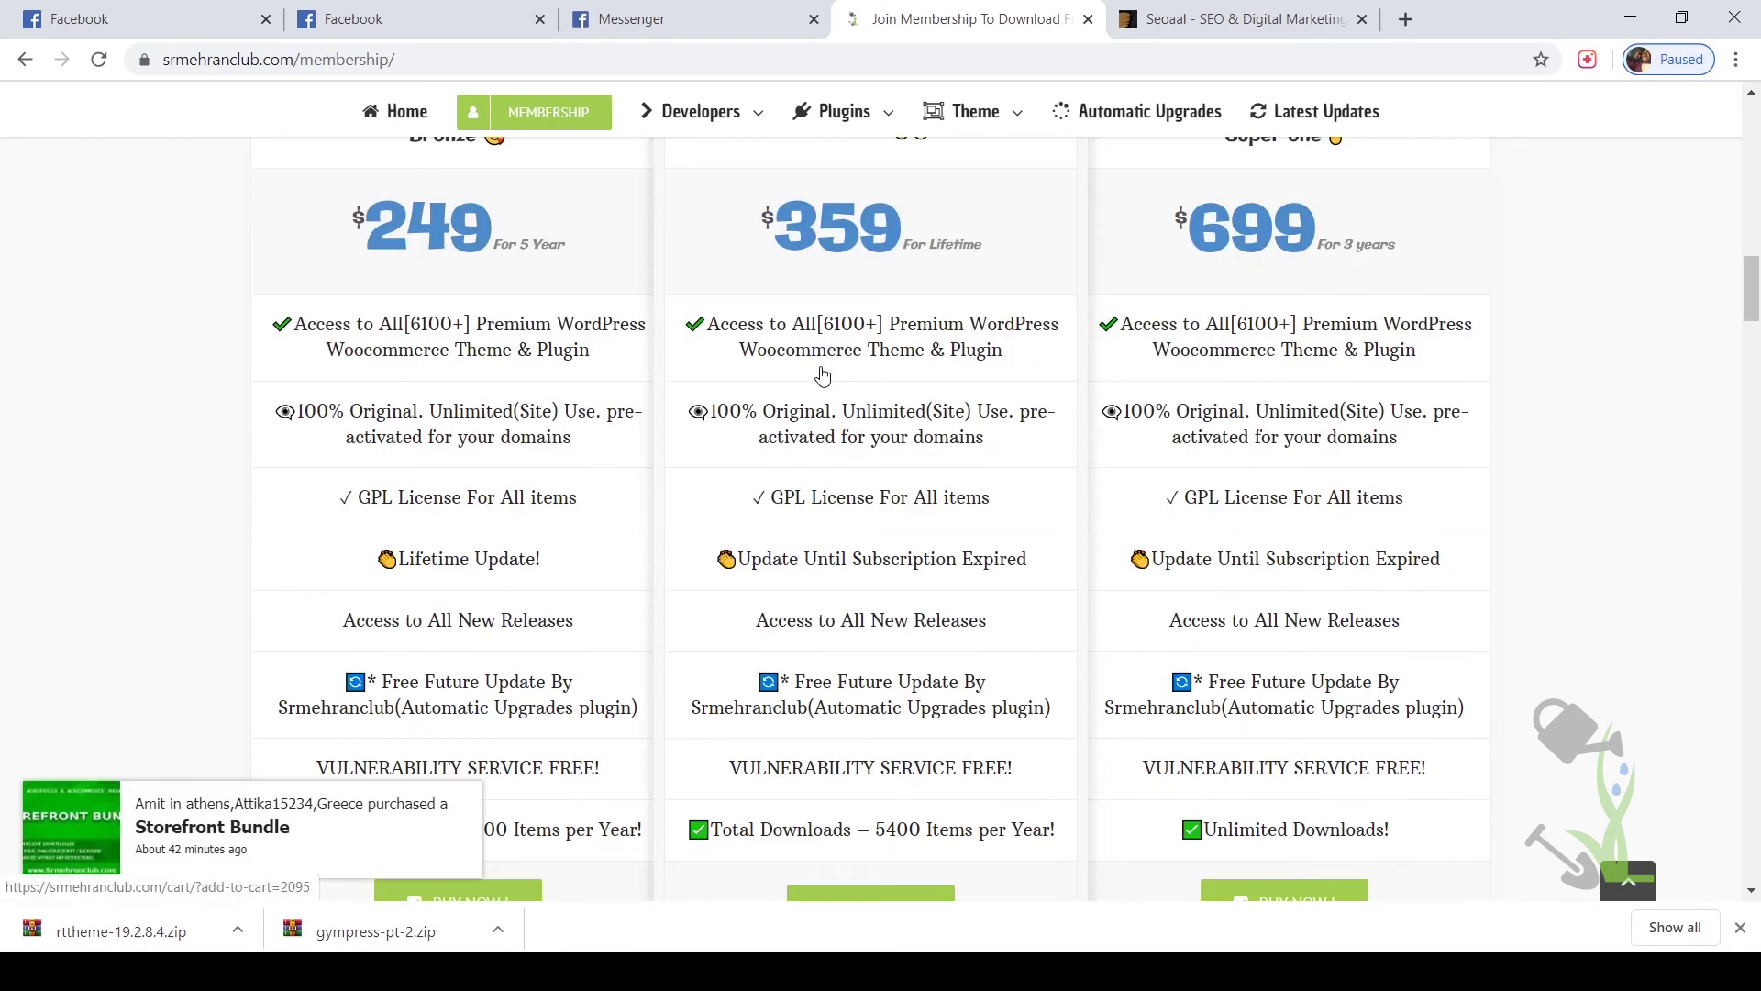